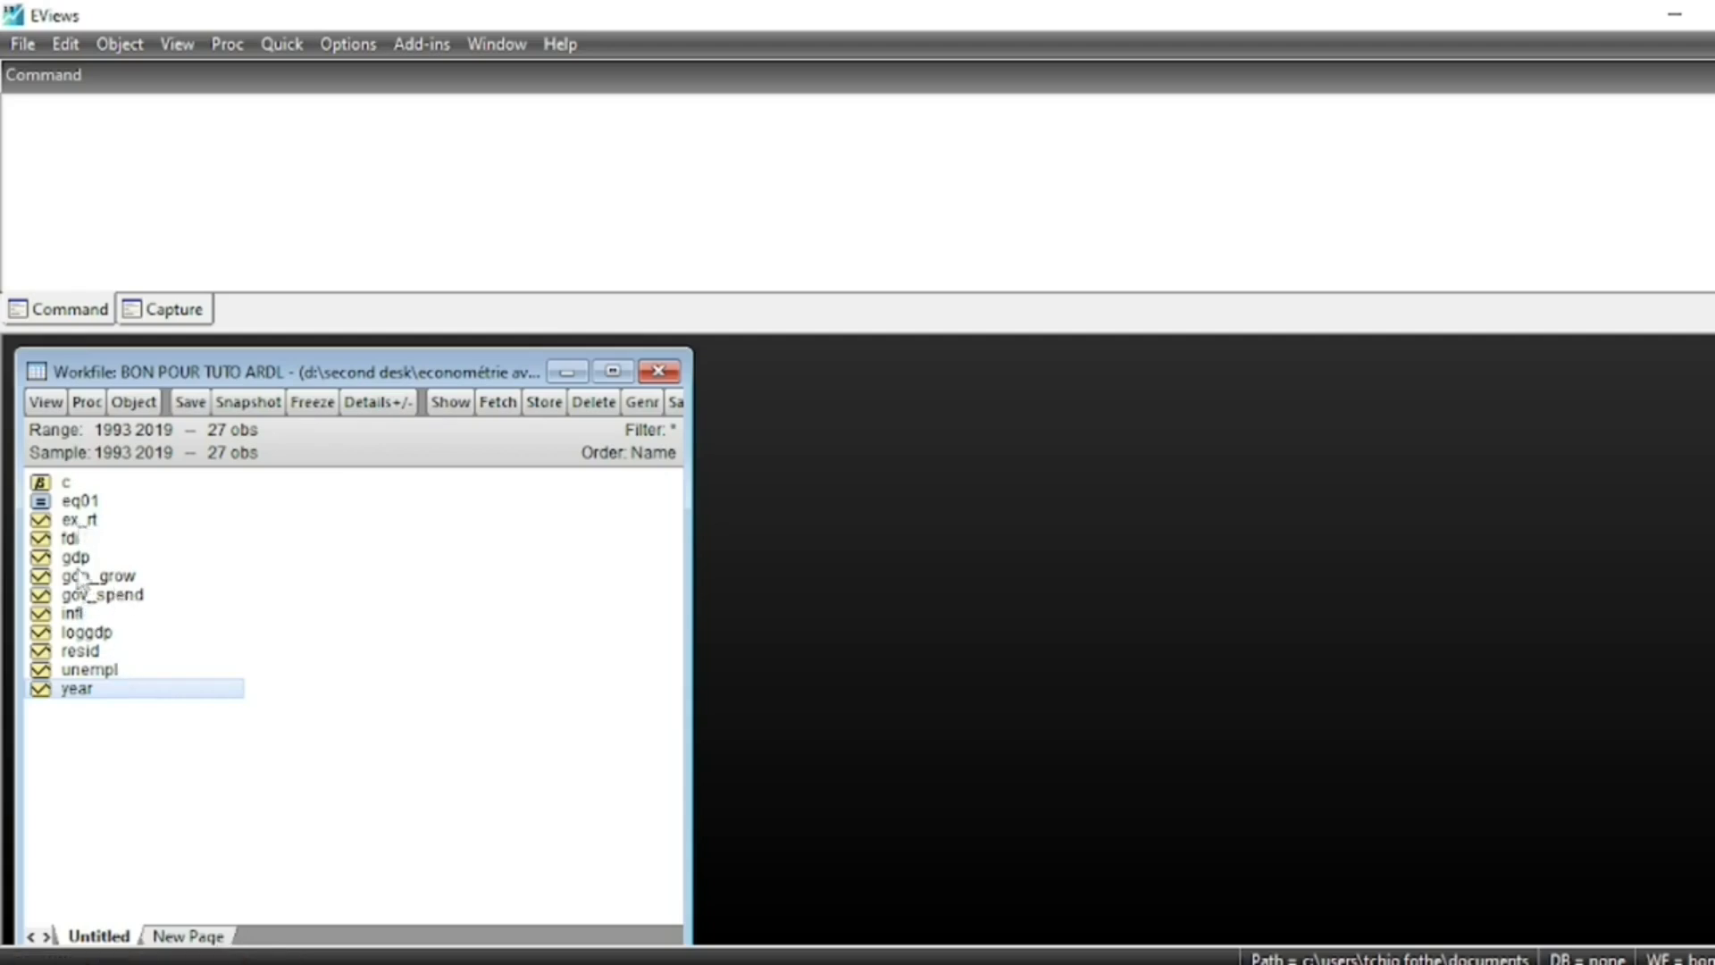
View the values of the loggdp series and close the series window.
{"action": "double_click", "coordinate": [87, 632]}
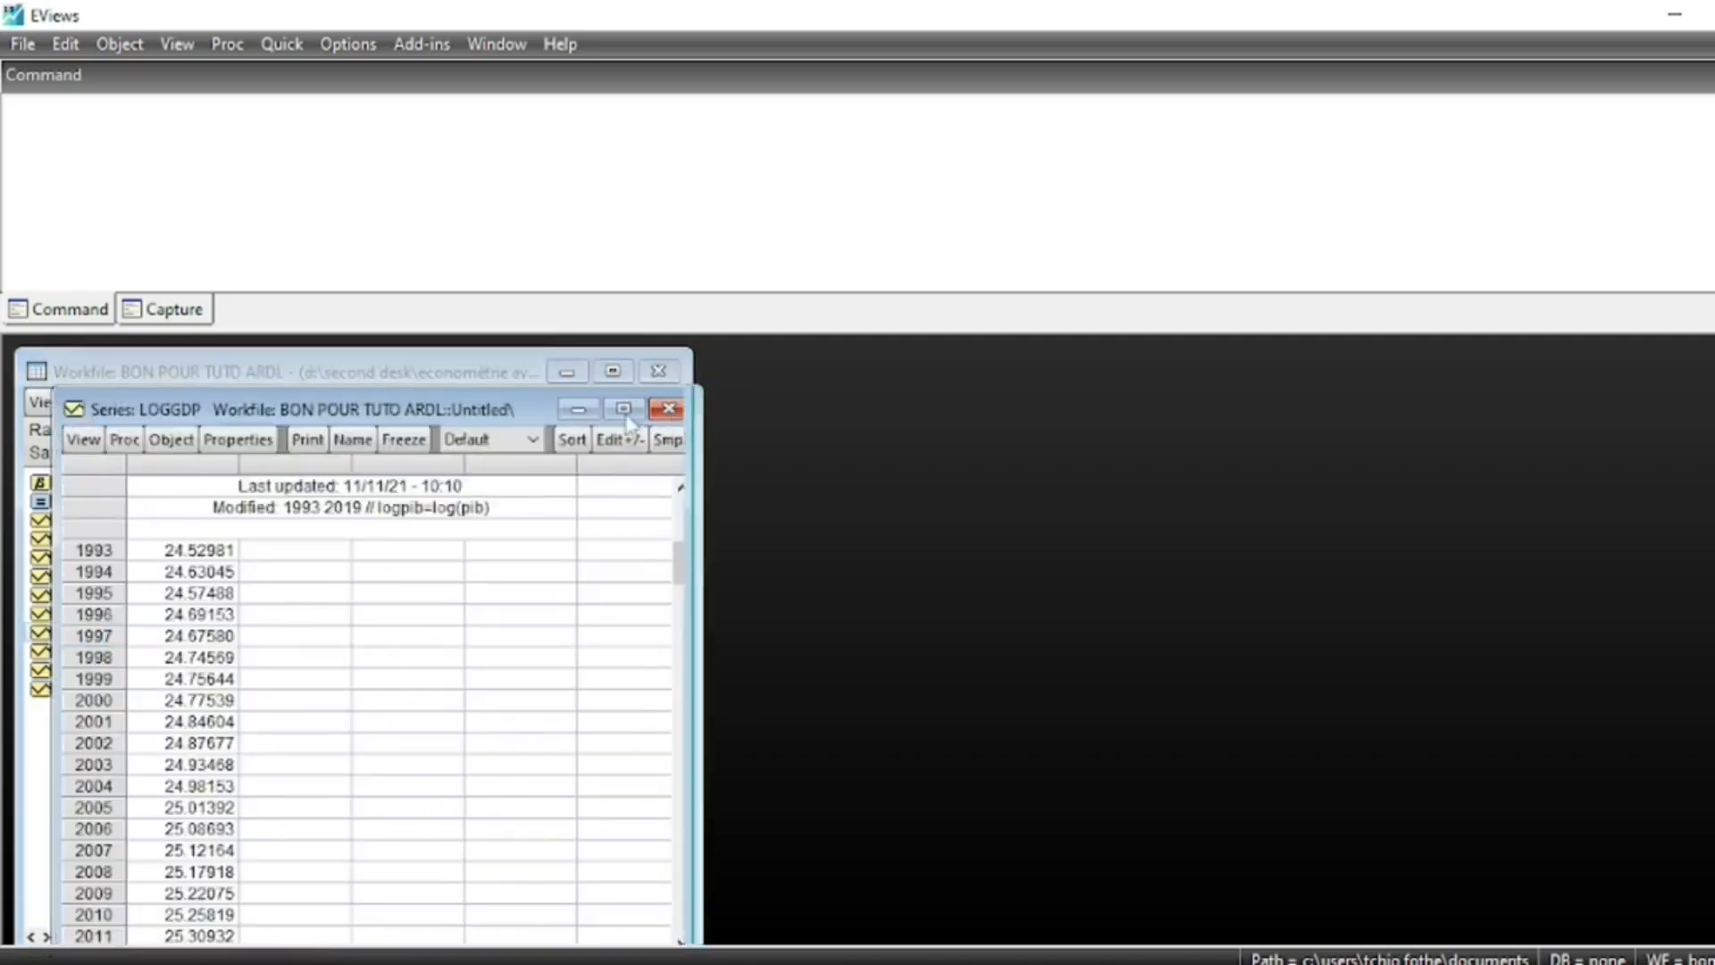
{"action": "left_click", "coordinate": [669, 409]}
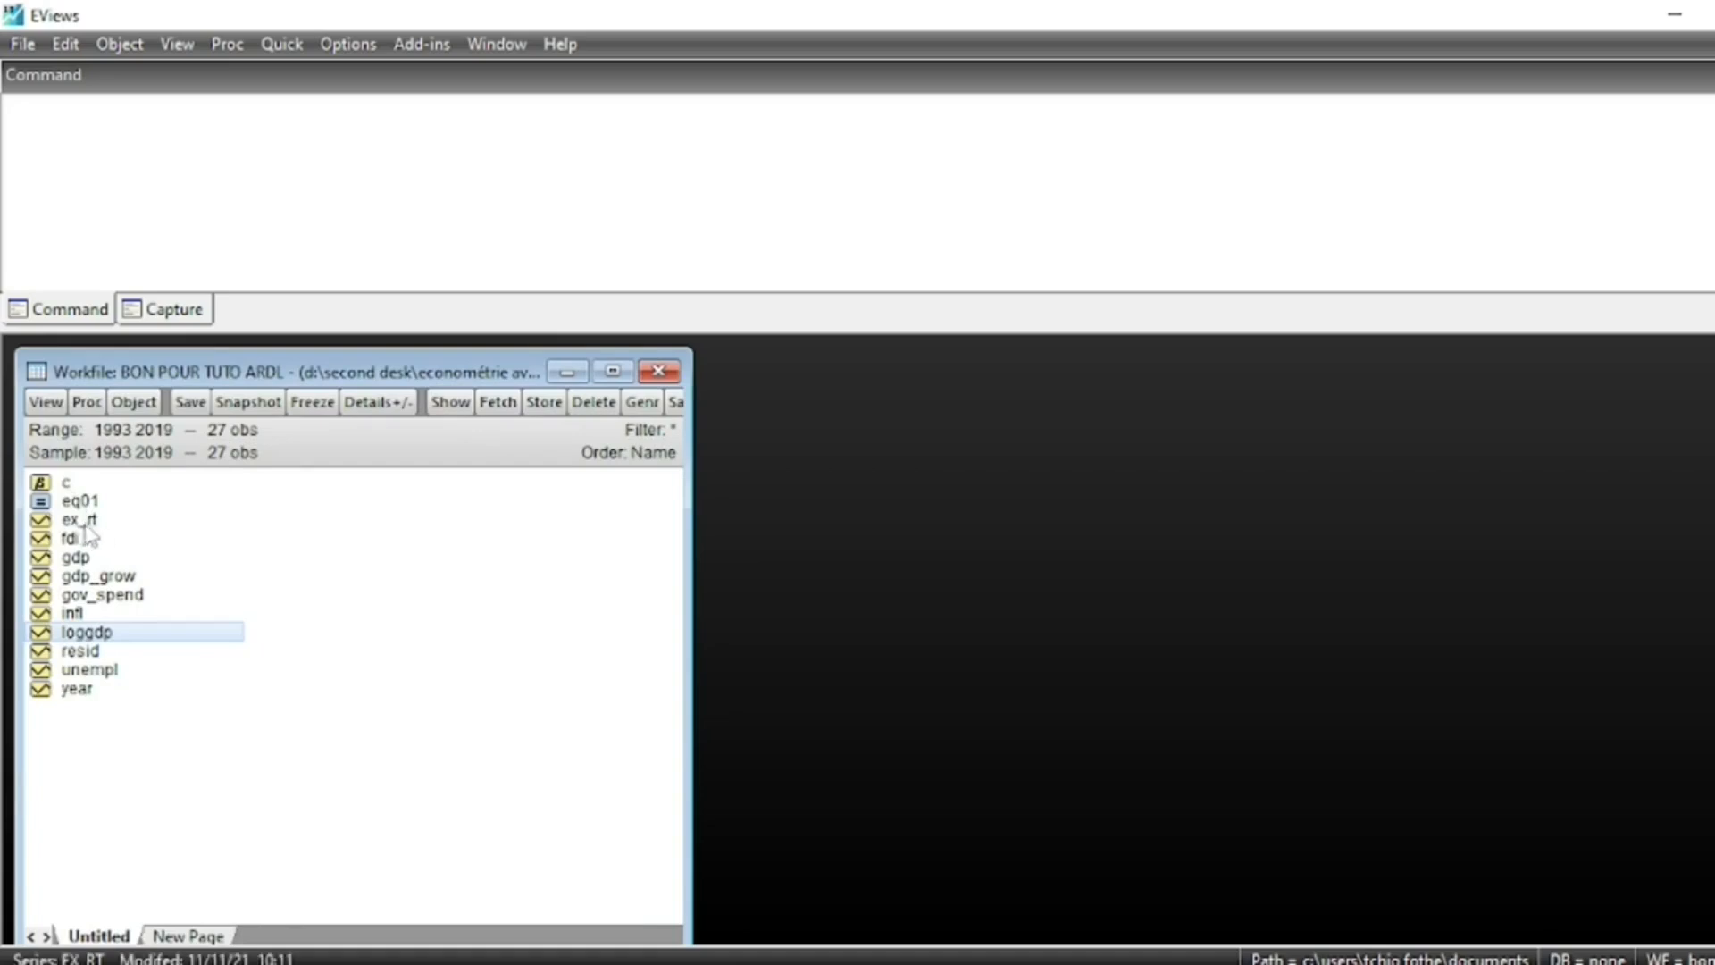
Run an Augmented Dickey-Fuller unit root test on ex_rt at level with intercept, and highlight its test statistic and probability.
{"action": "left_click", "coordinate": [83, 525]}
{"action": "double_click", "coordinate": [83, 523]}
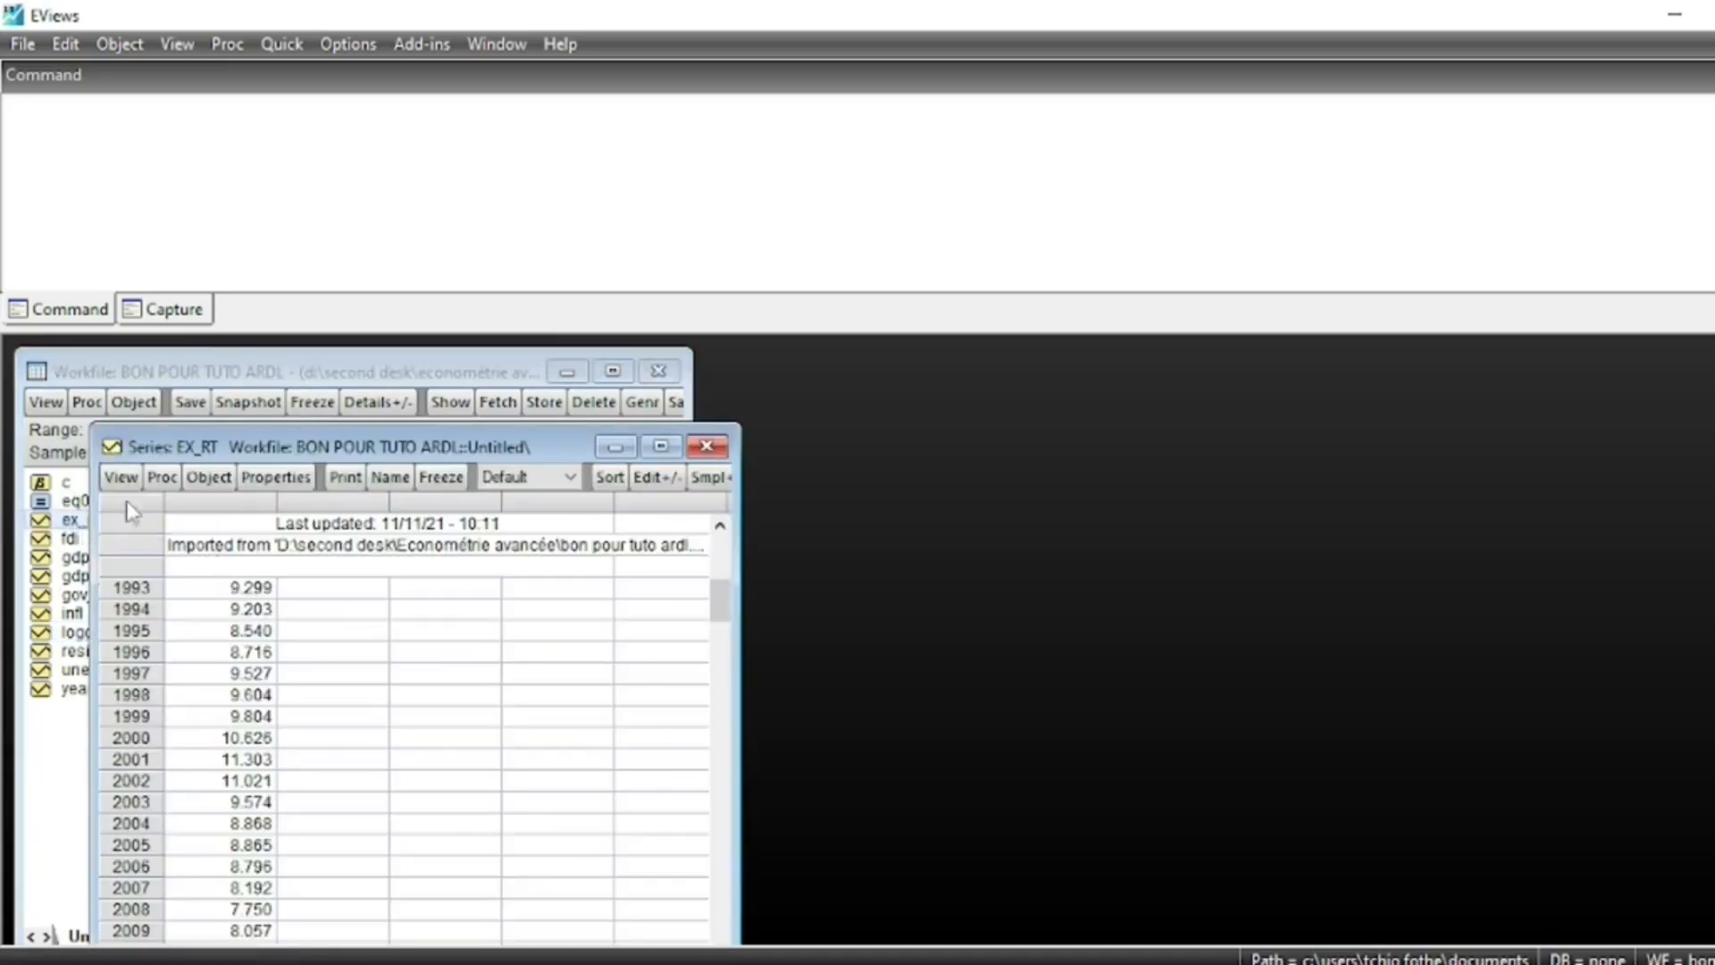
{"action": "left_click", "coordinate": [119, 478]}
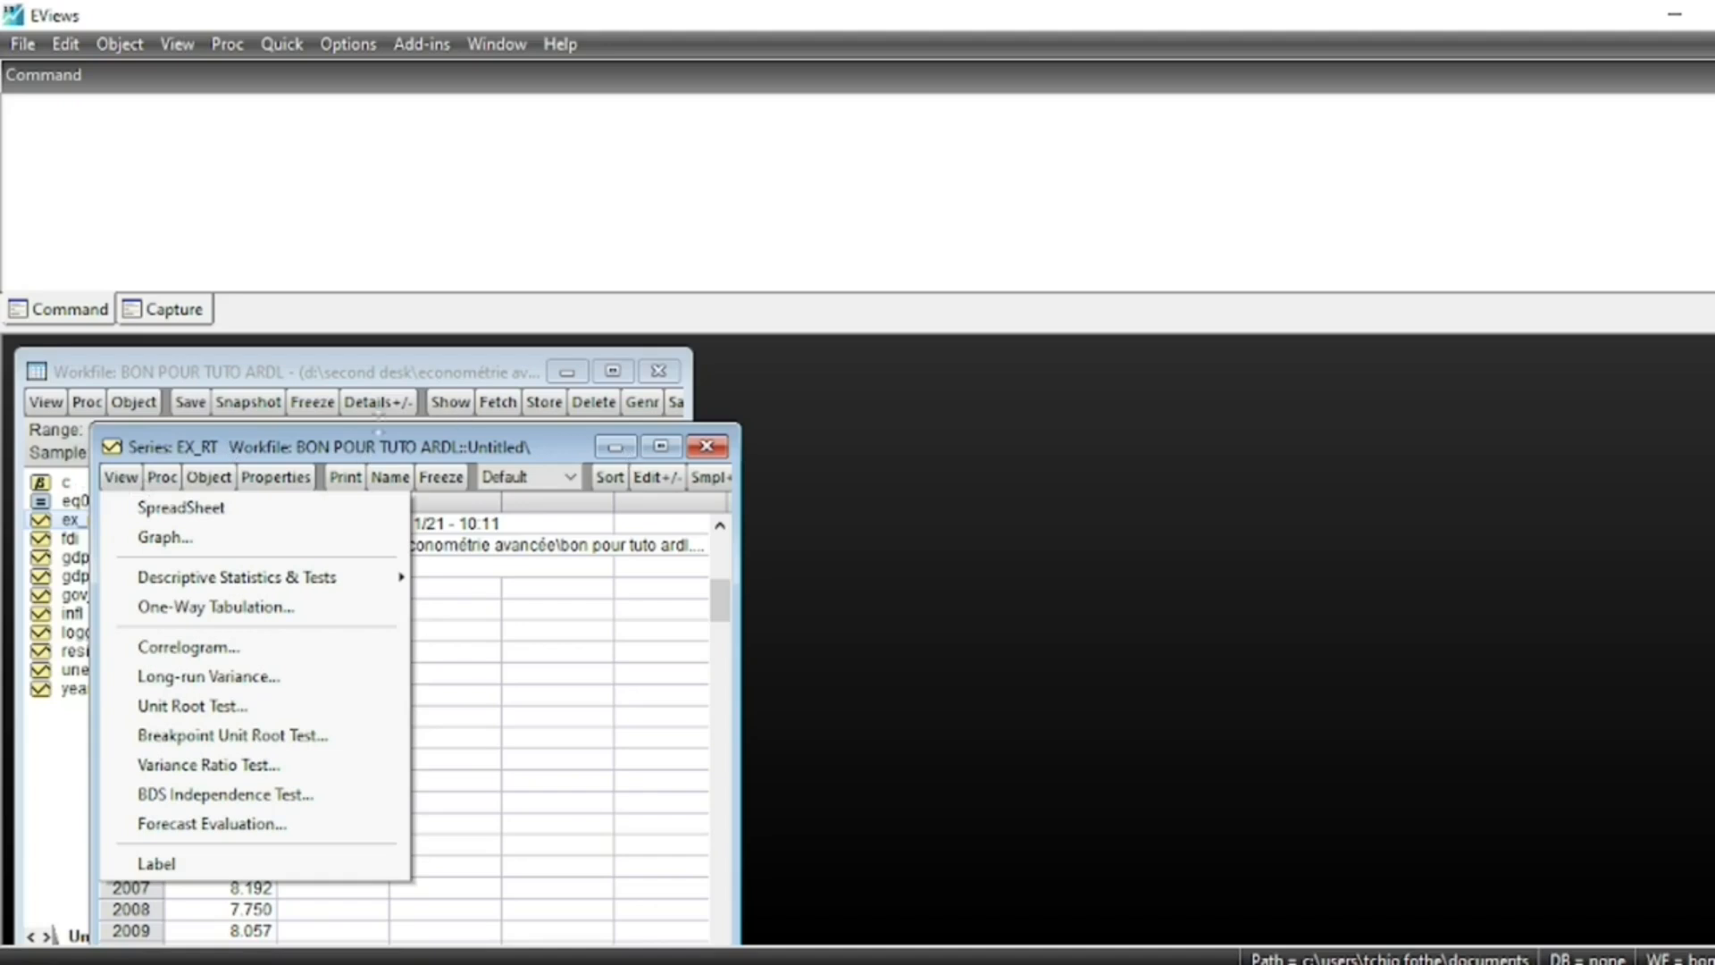
{"action": "left_click", "coordinate": [336, 447]}
{"action": "left_click", "coordinate": [134, 482]}
{"action": "left_click", "coordinate": [225, 706]}
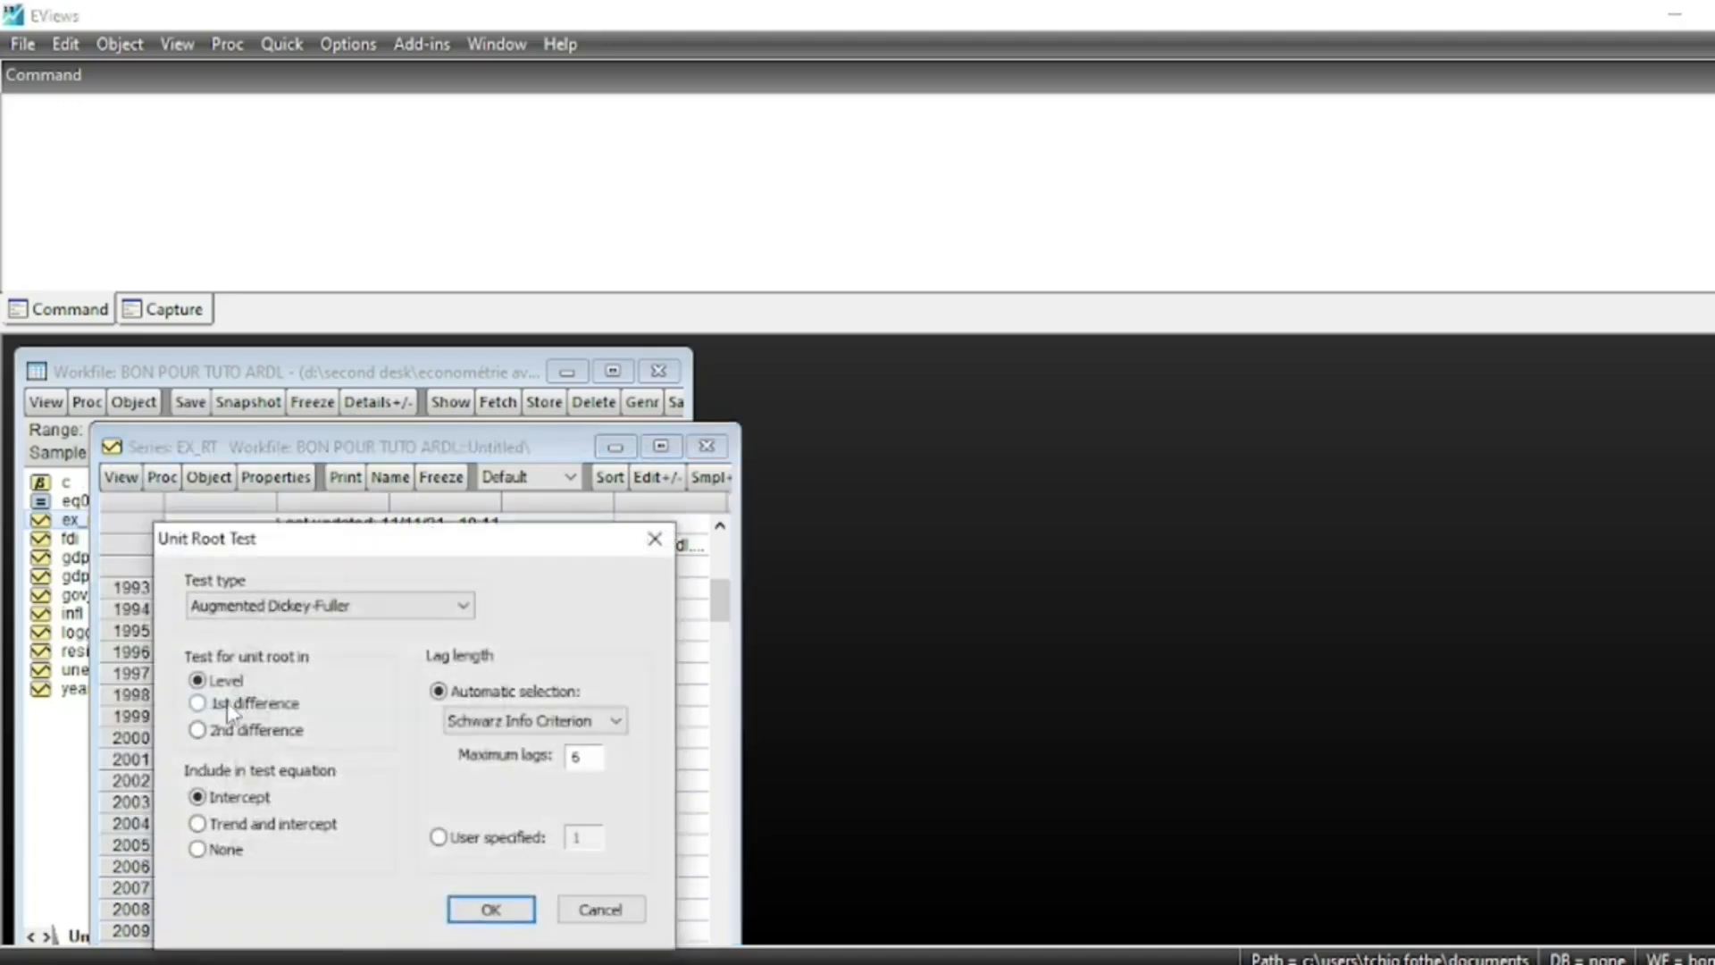
{"action": "left_click", "coordinate": [462, 607]}
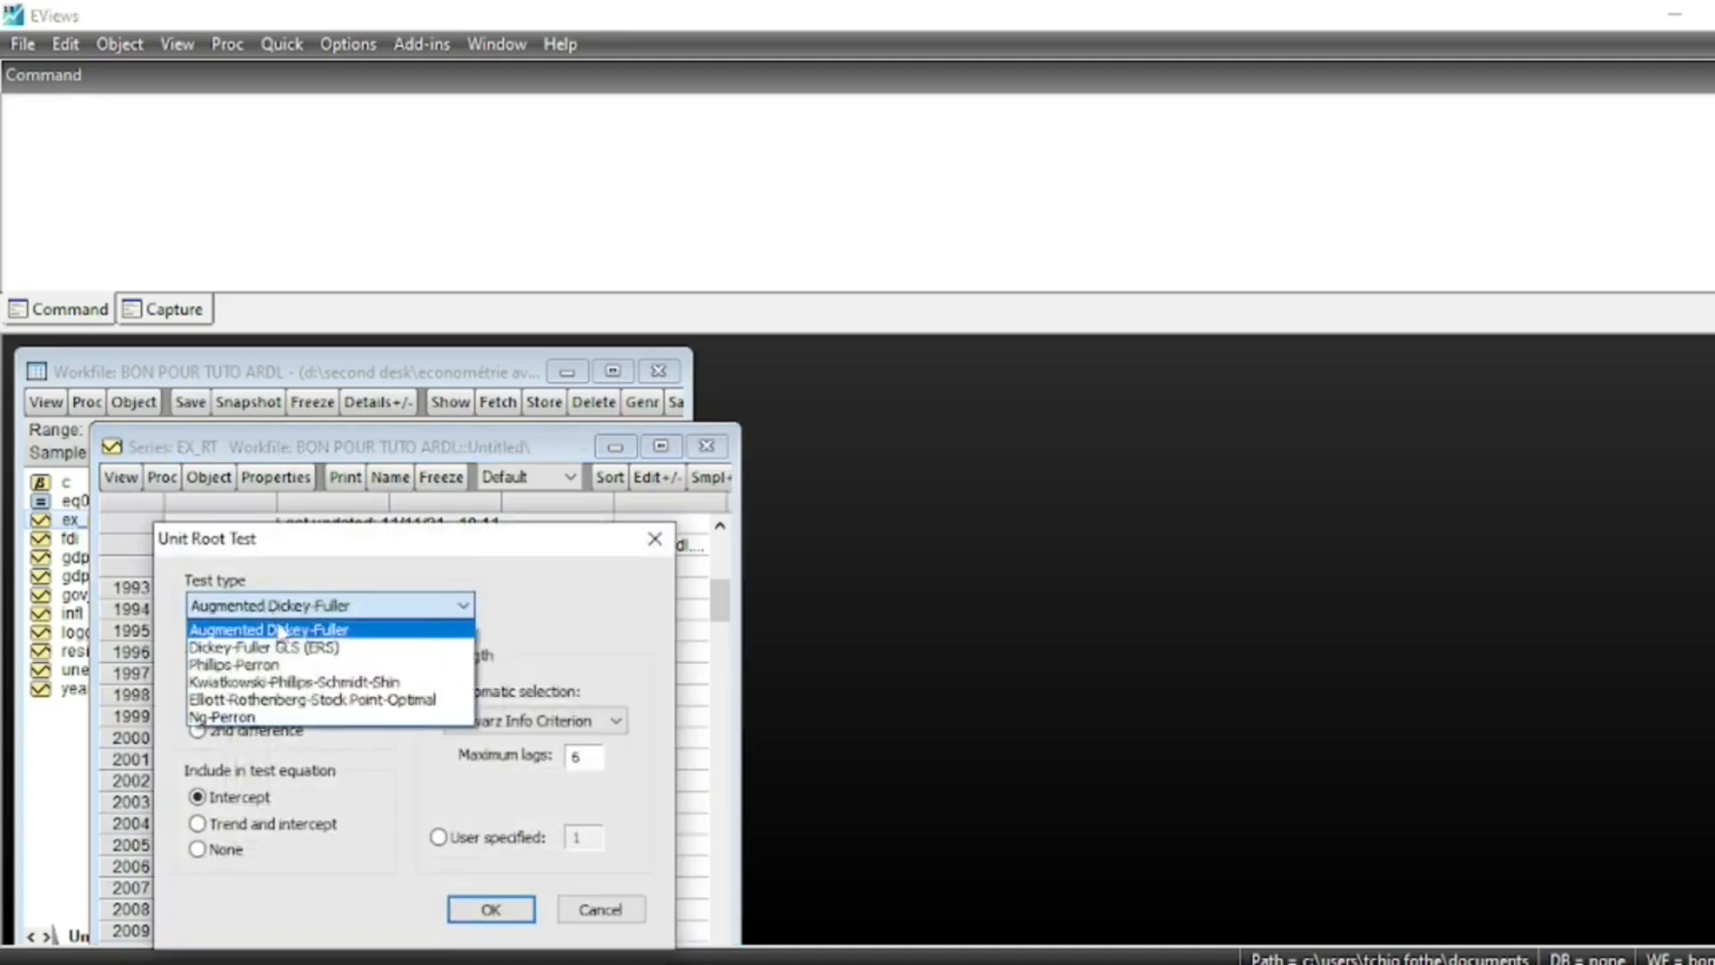
{"action": "left_click", "coordinate": [279, 627]}
{"action": "left_click", "coordinate": [462, 607]}
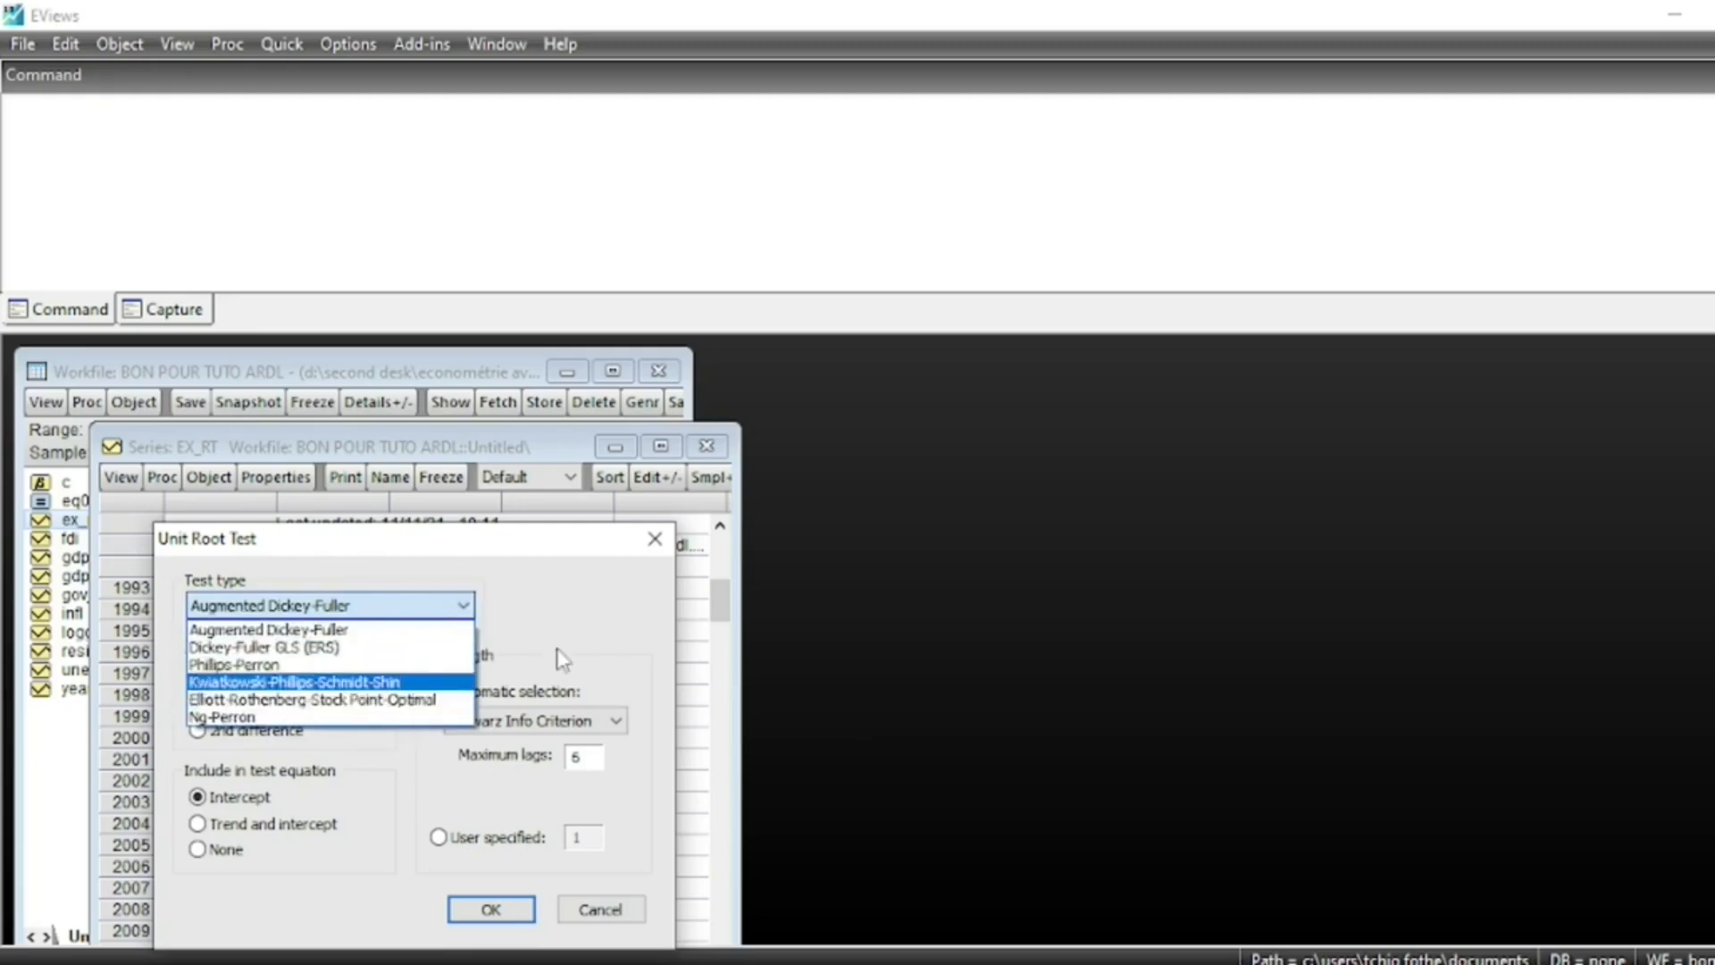
{"action": "left_click", "coordinate": [569, 605]}
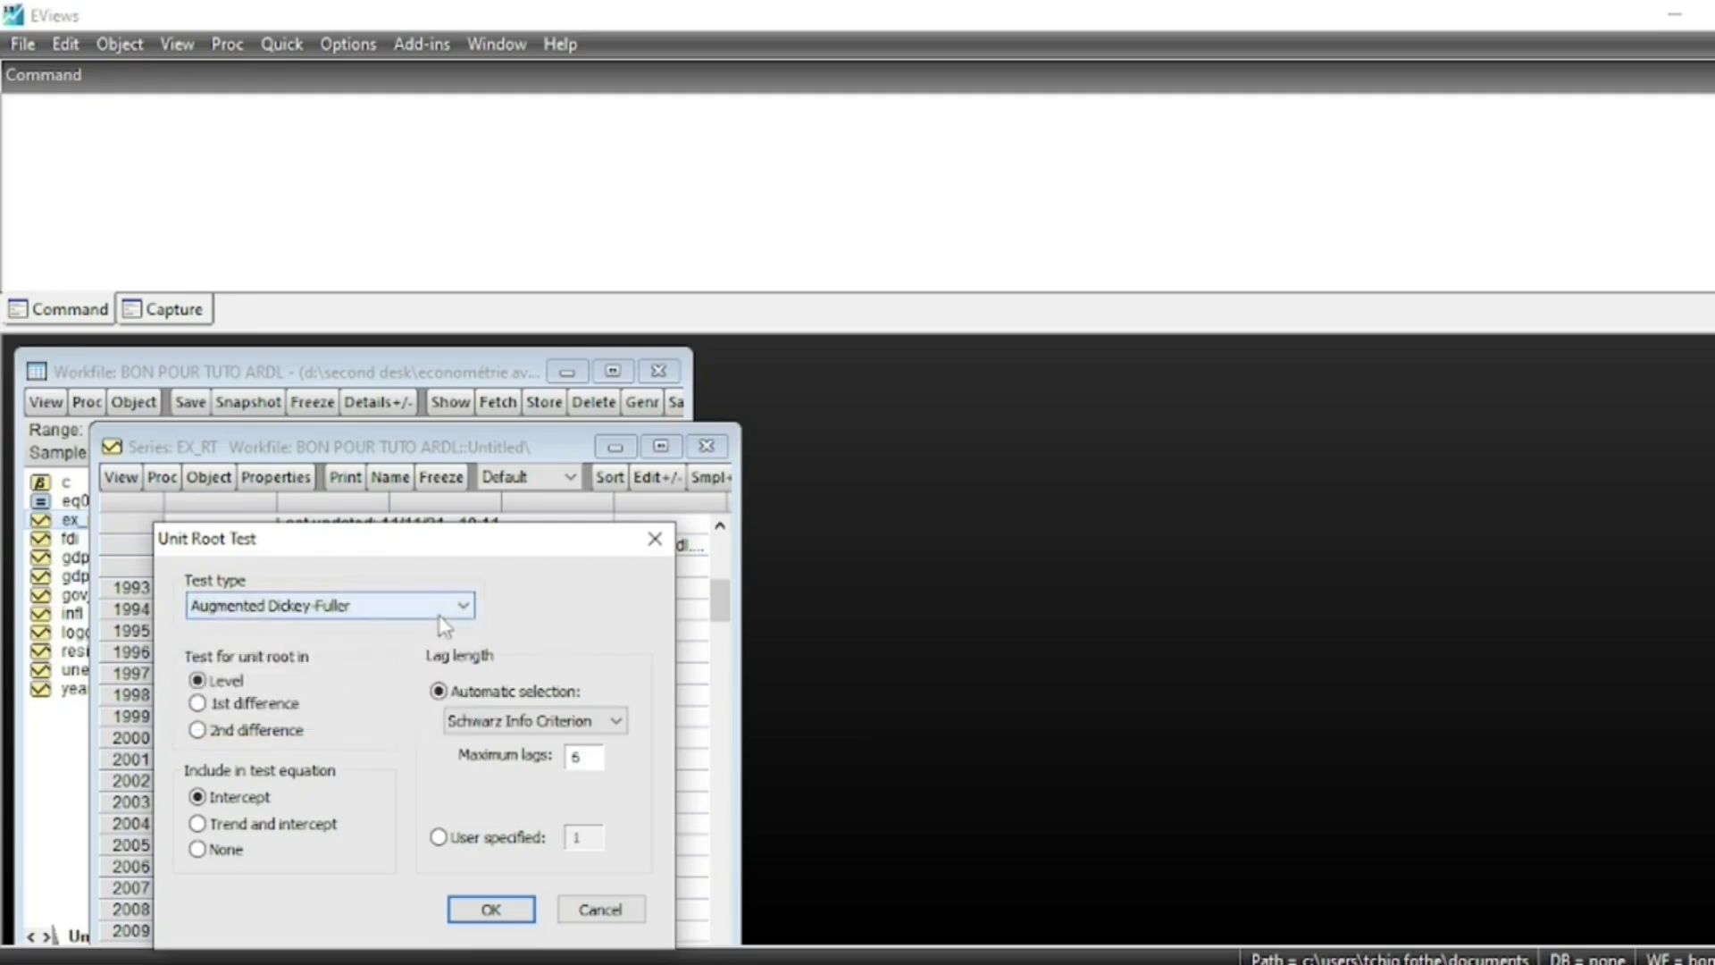
{"action": "left_click", "coordinate": [497, 916]}
{"action": "left_click_drag", "start_coordinate": [581, 661], "coordinate": [671, 670]}
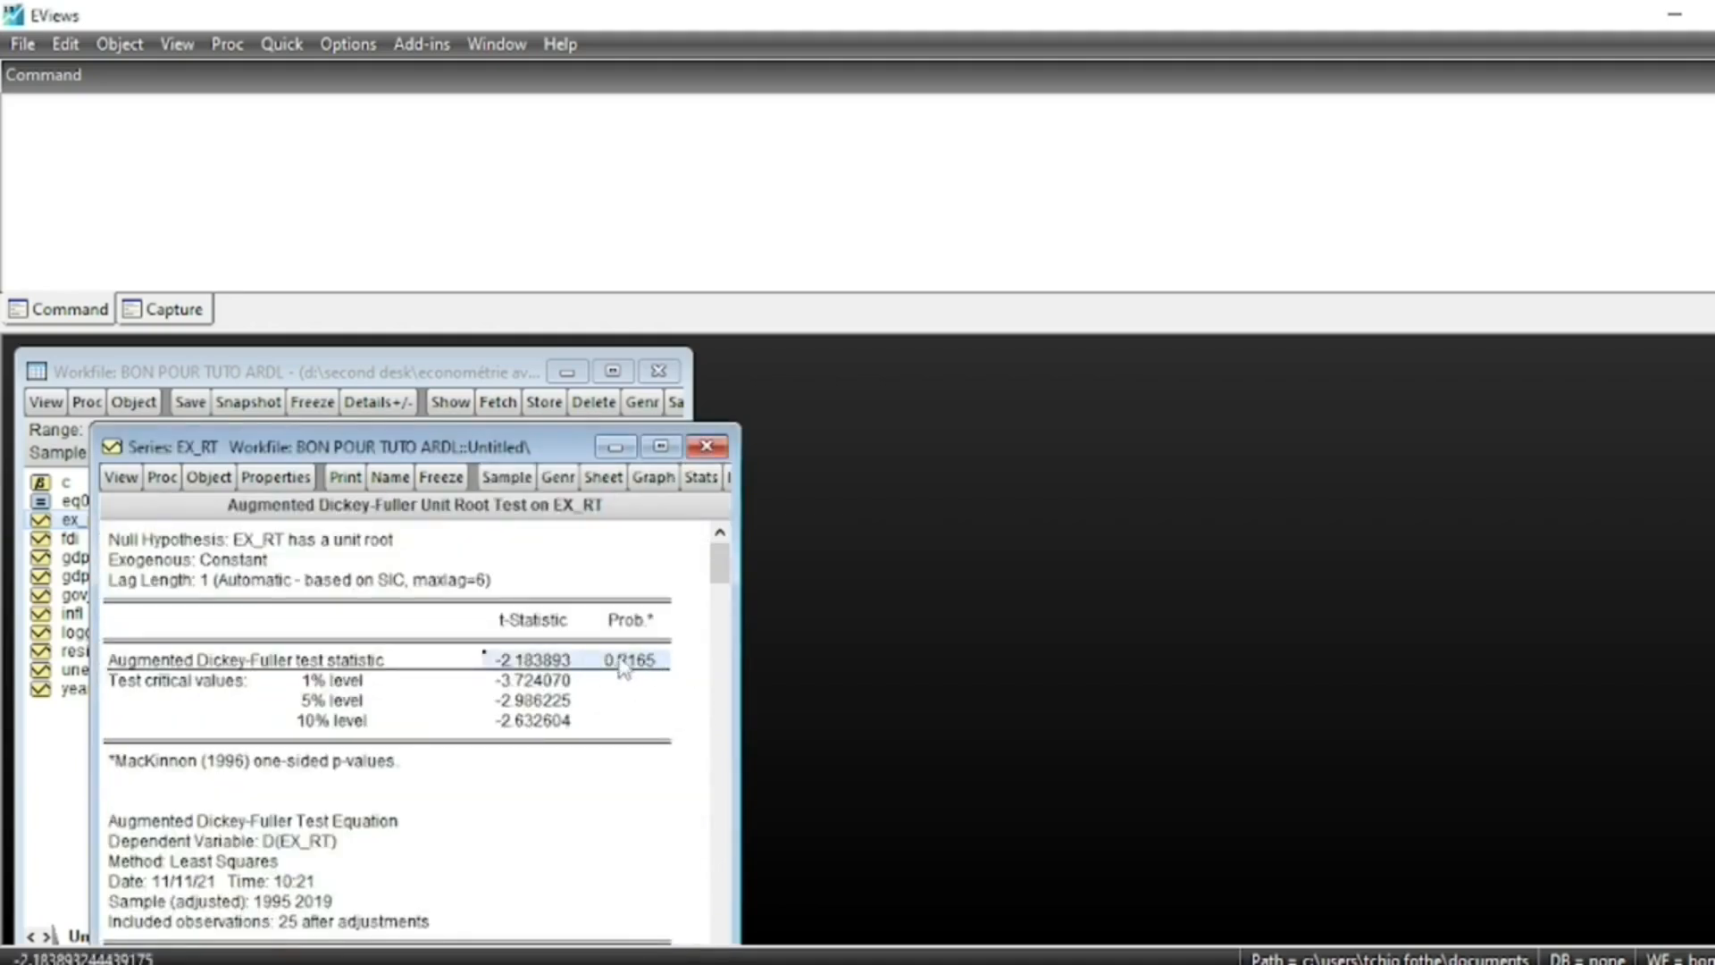
Run the Augmented Dickey-Fuller unit root test on the first difference of ex_rt with intercept, and check its probability.
{"action": "left_click", "coordinate": [121, 477]}
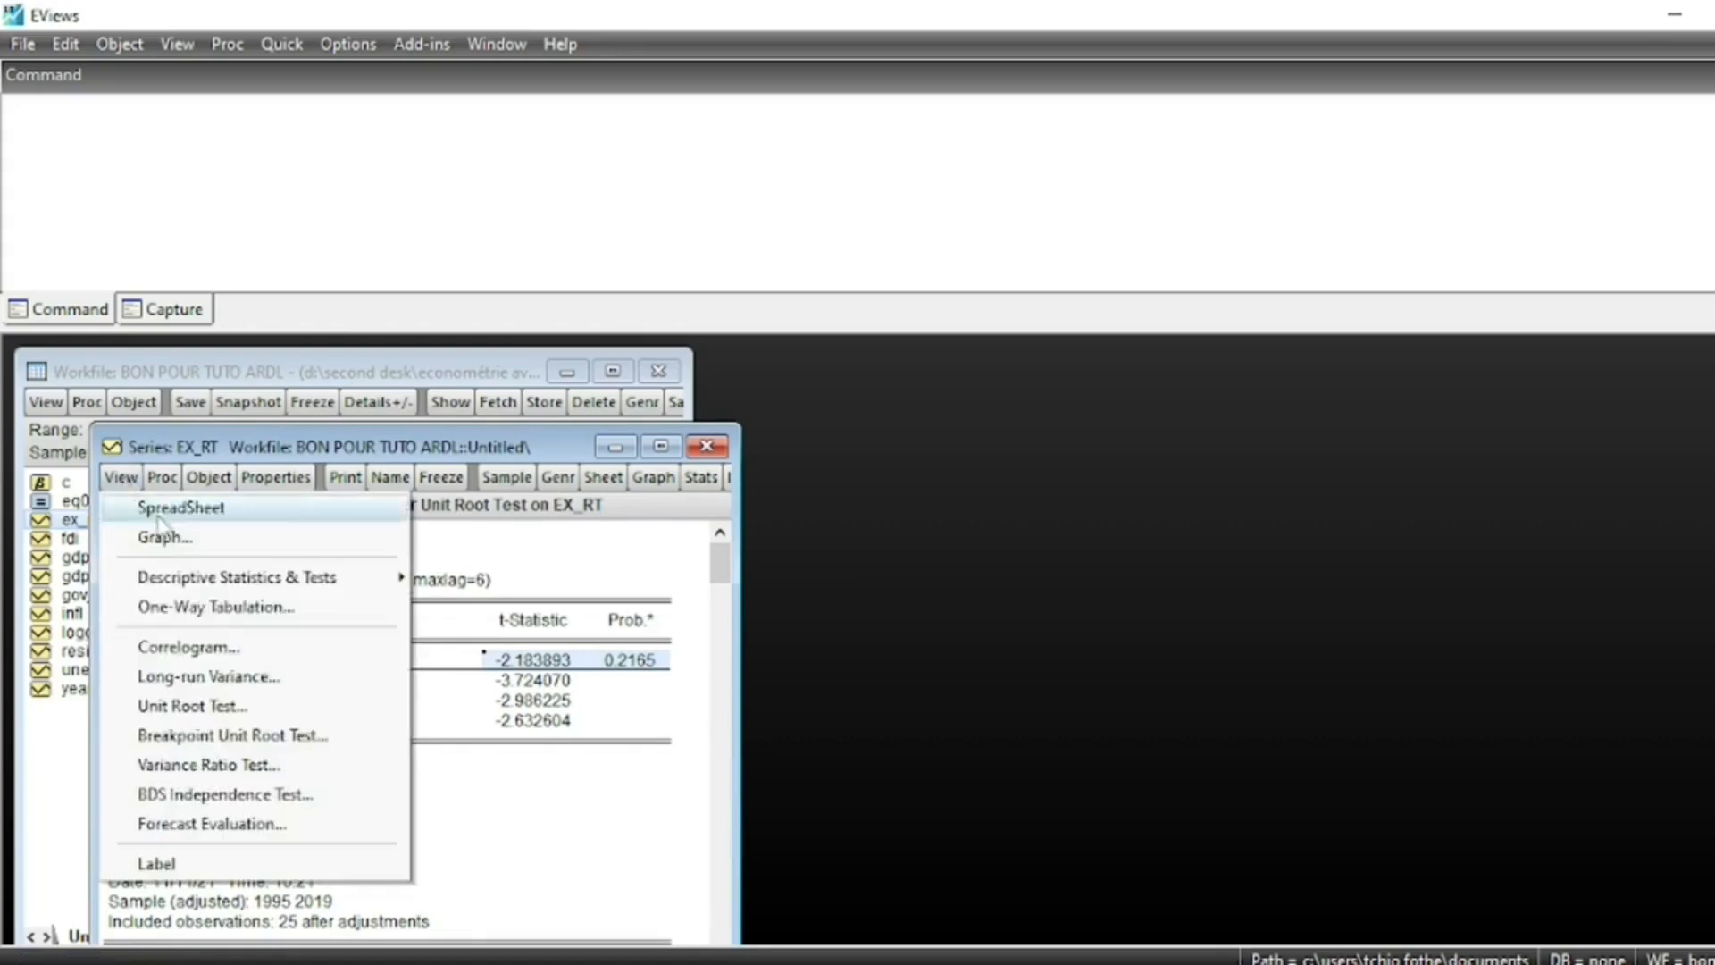
{"action": "left_click", "coordinate": [216, 706]}
{"action": "left_click", "coordinate": [491, 908]}
{"action": "left_click", "coordinate": [666, 668]}
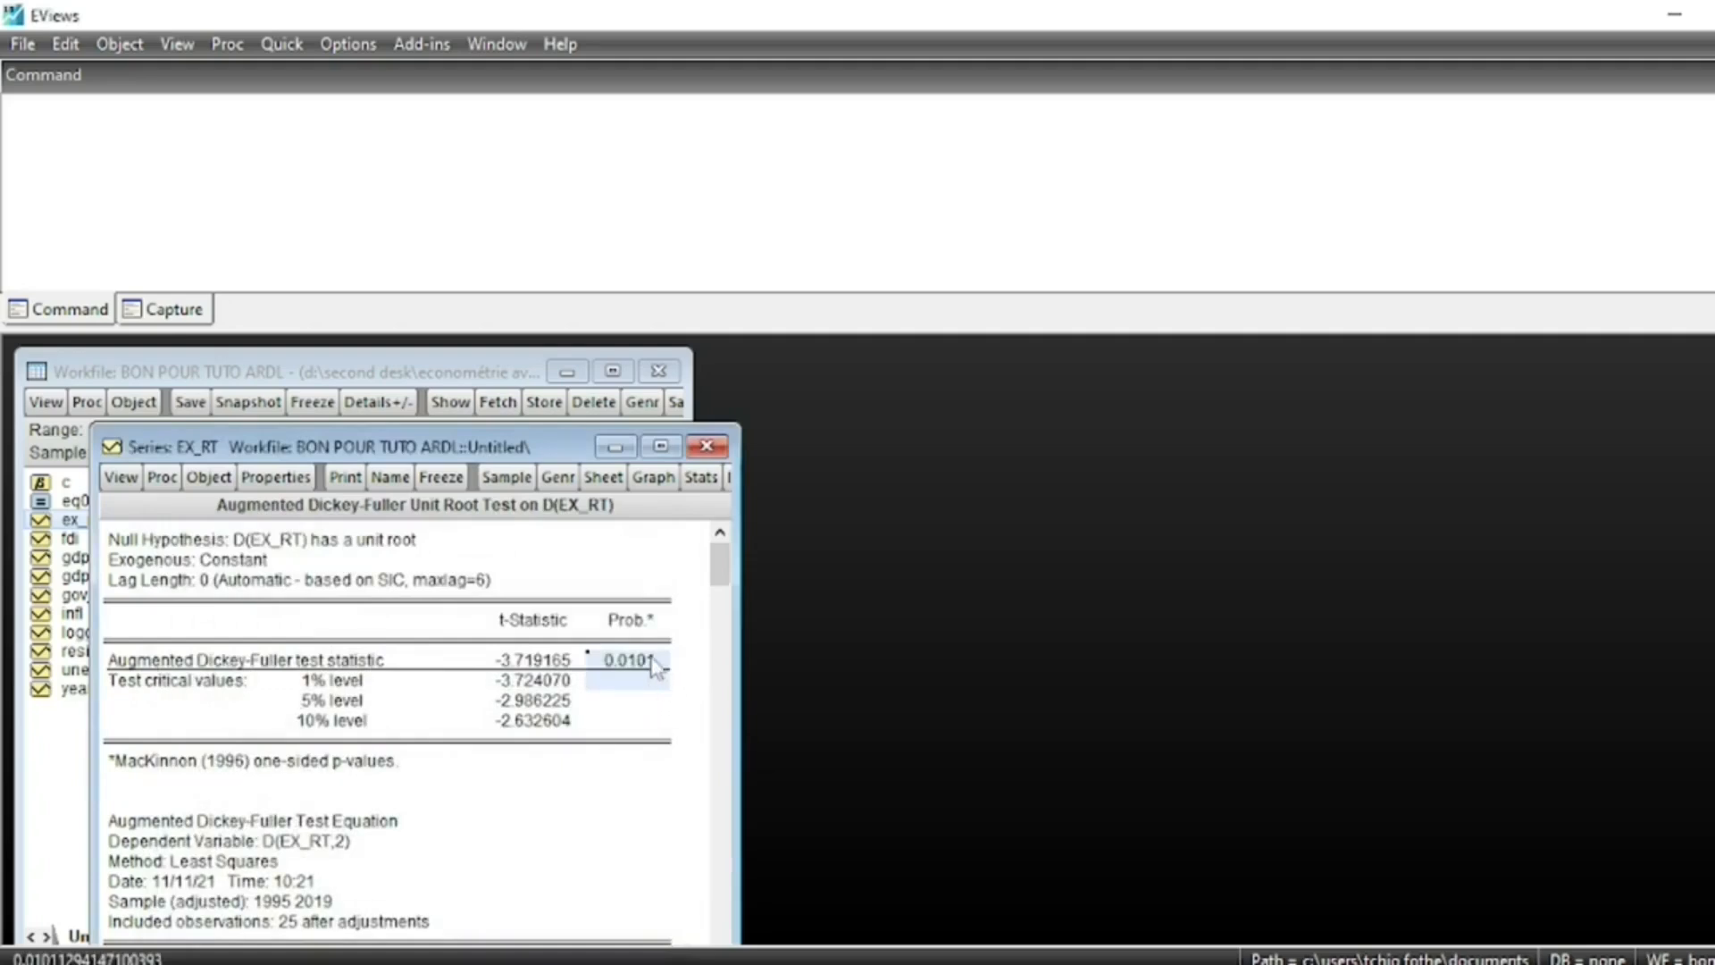
Run an Augmented Dickey-Fuller unit root test on infl at level with intercept, check its probability, and close the series.
{"action": "left_click", "coordinate": [70, 538]}
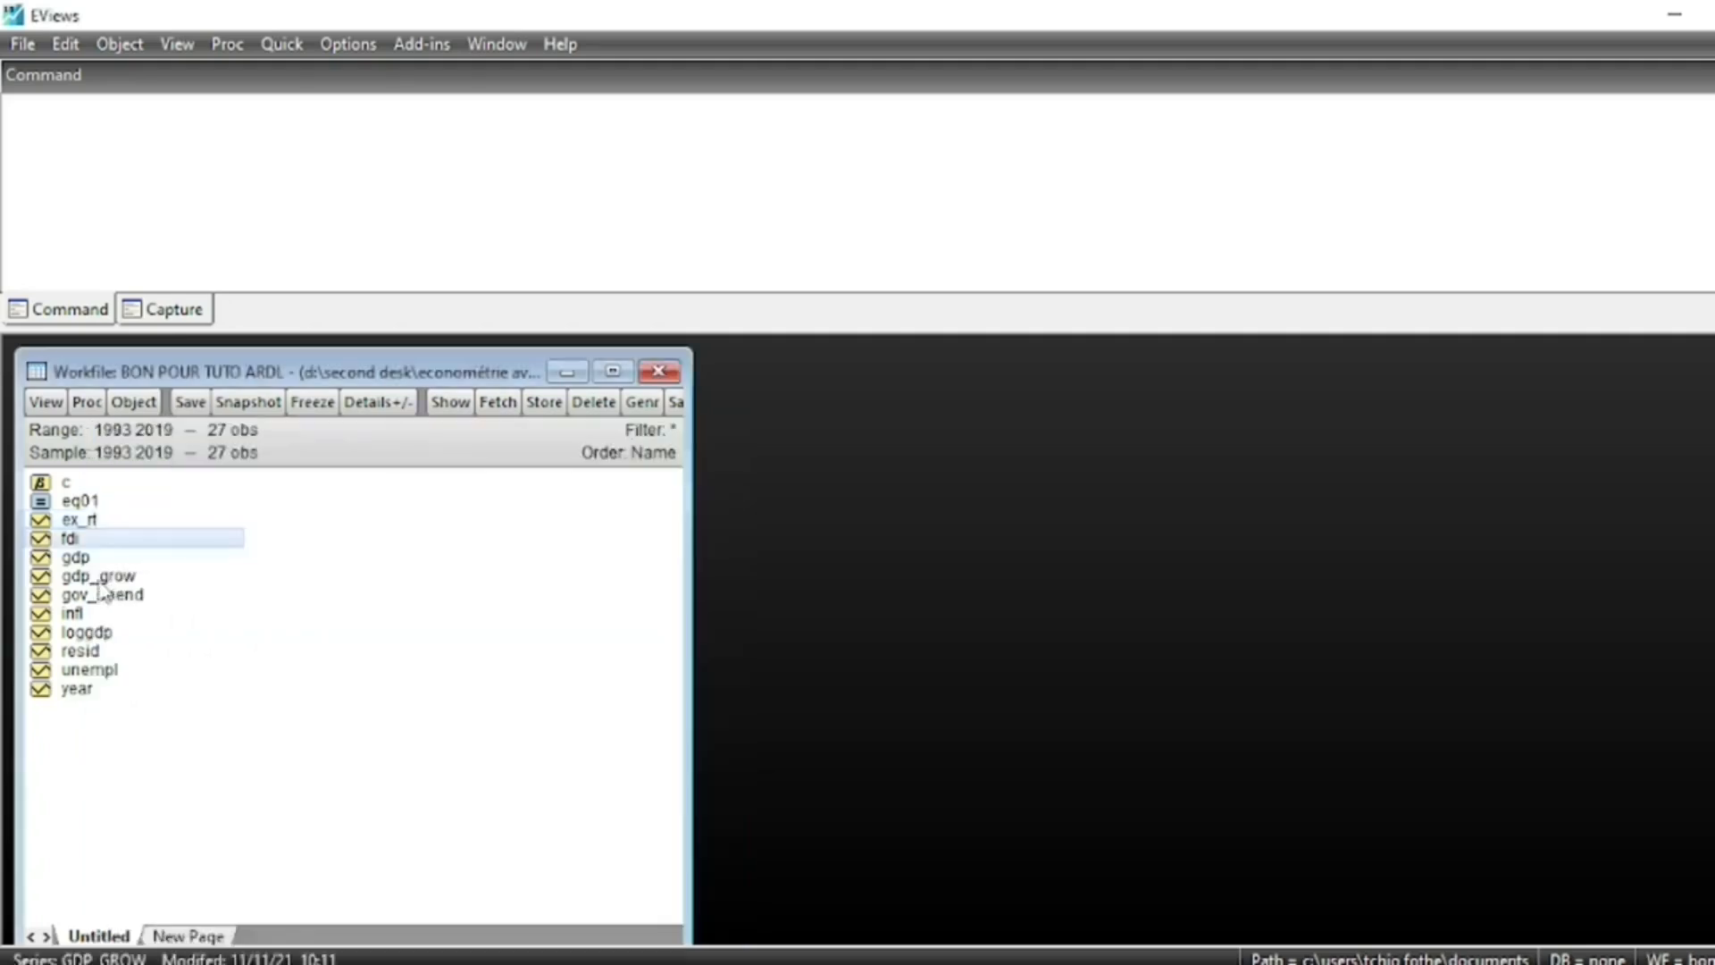
{"action": "double_click", "coordinate": [72, 614]}
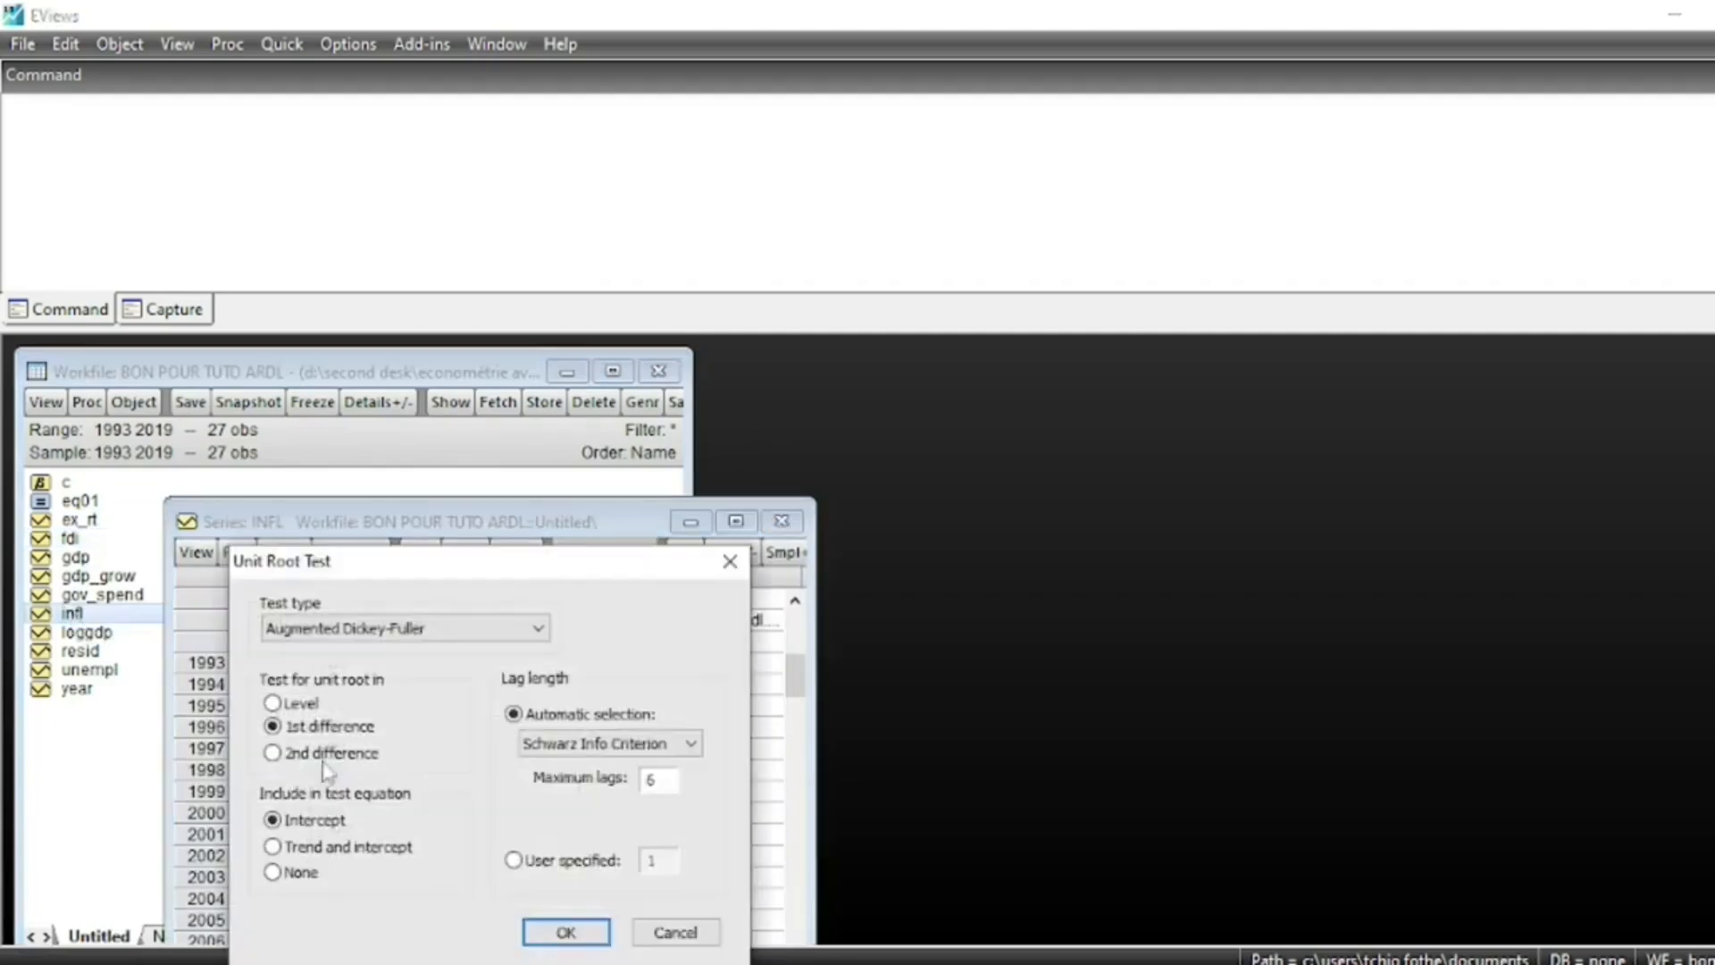
{"action": "left_click", "coordinate": [295, 704]}
{"action": "left_click", "coordinate": [596, 932]}
{"action": "left_click", "coordinate": [725, 740]}
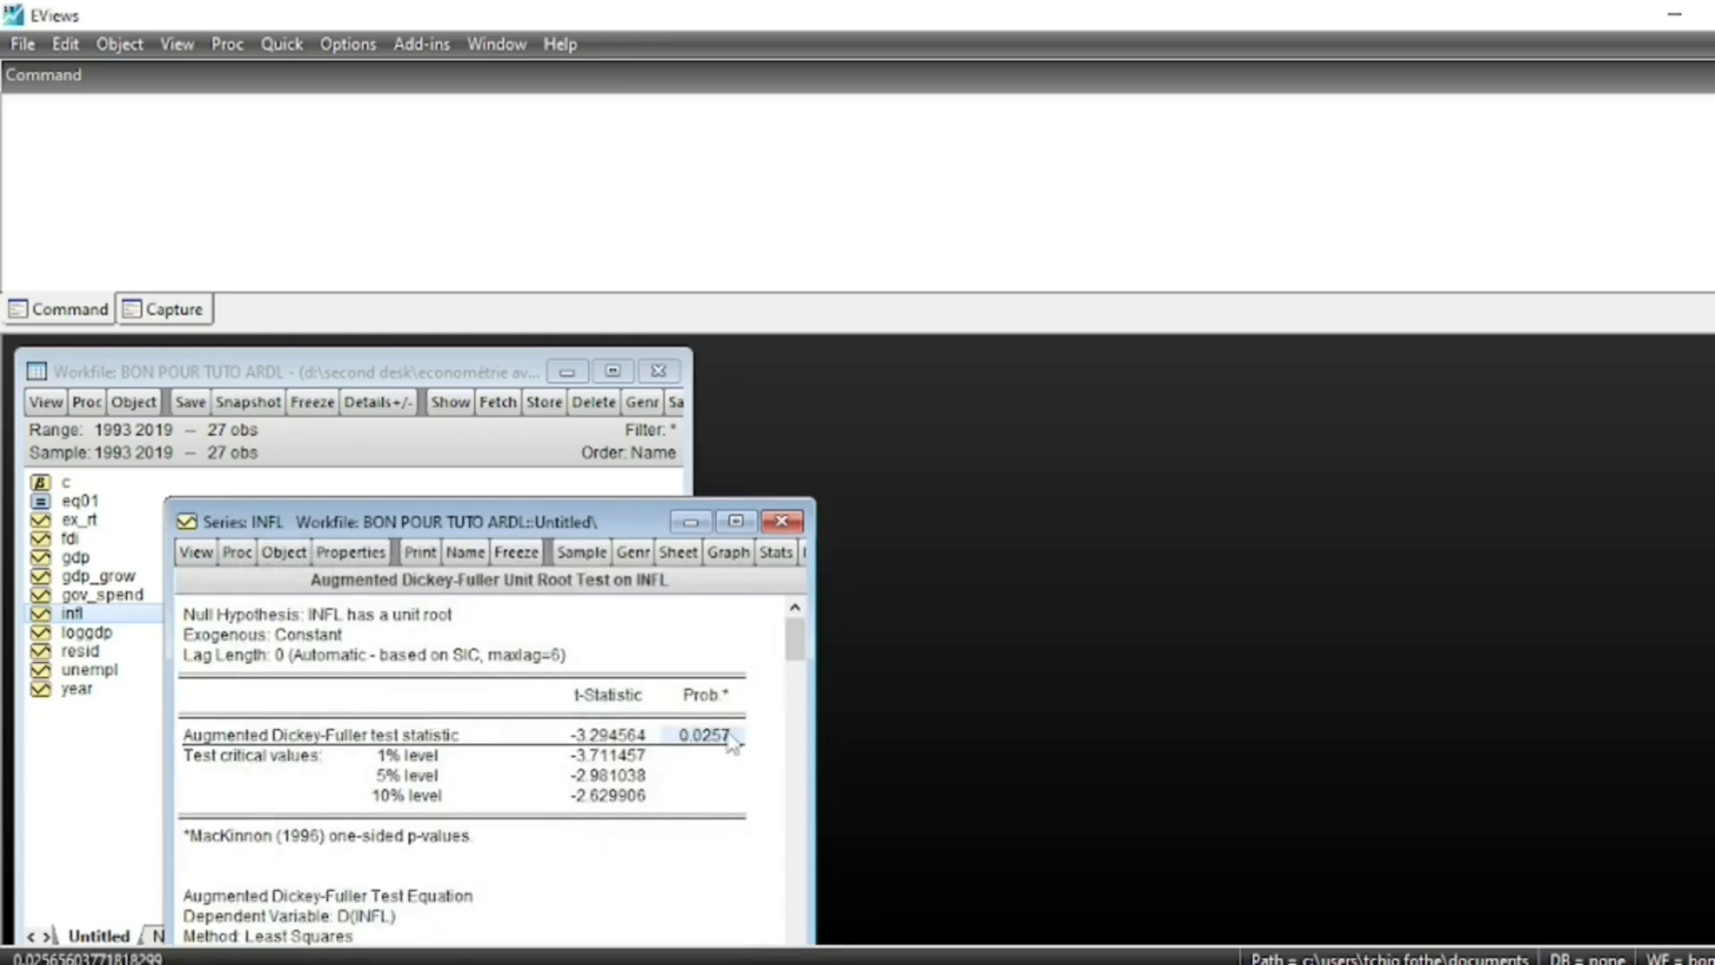
{"action": "left_click", "coordinate": [790, 524]}
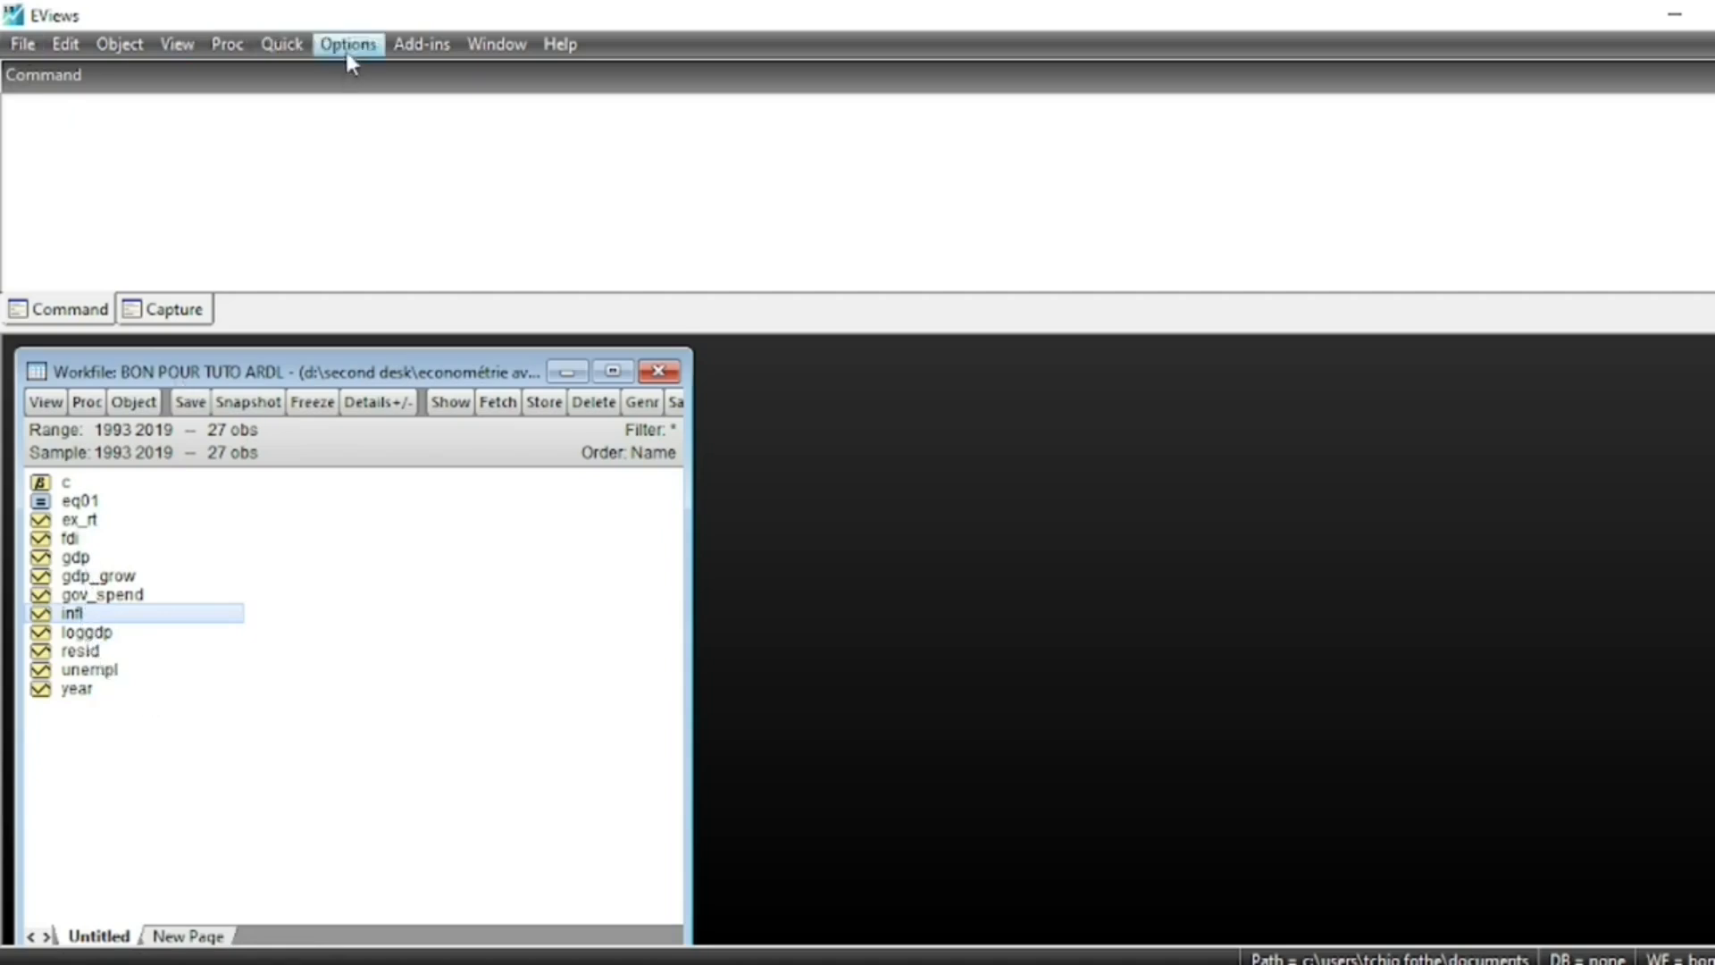
Begin a new equation estimation with loggdp as dependent variable and ex_rt, fdi, gov_spend, infl and unempl as regressors.
{"action": "left_click", "coordinate": [278, 49]}
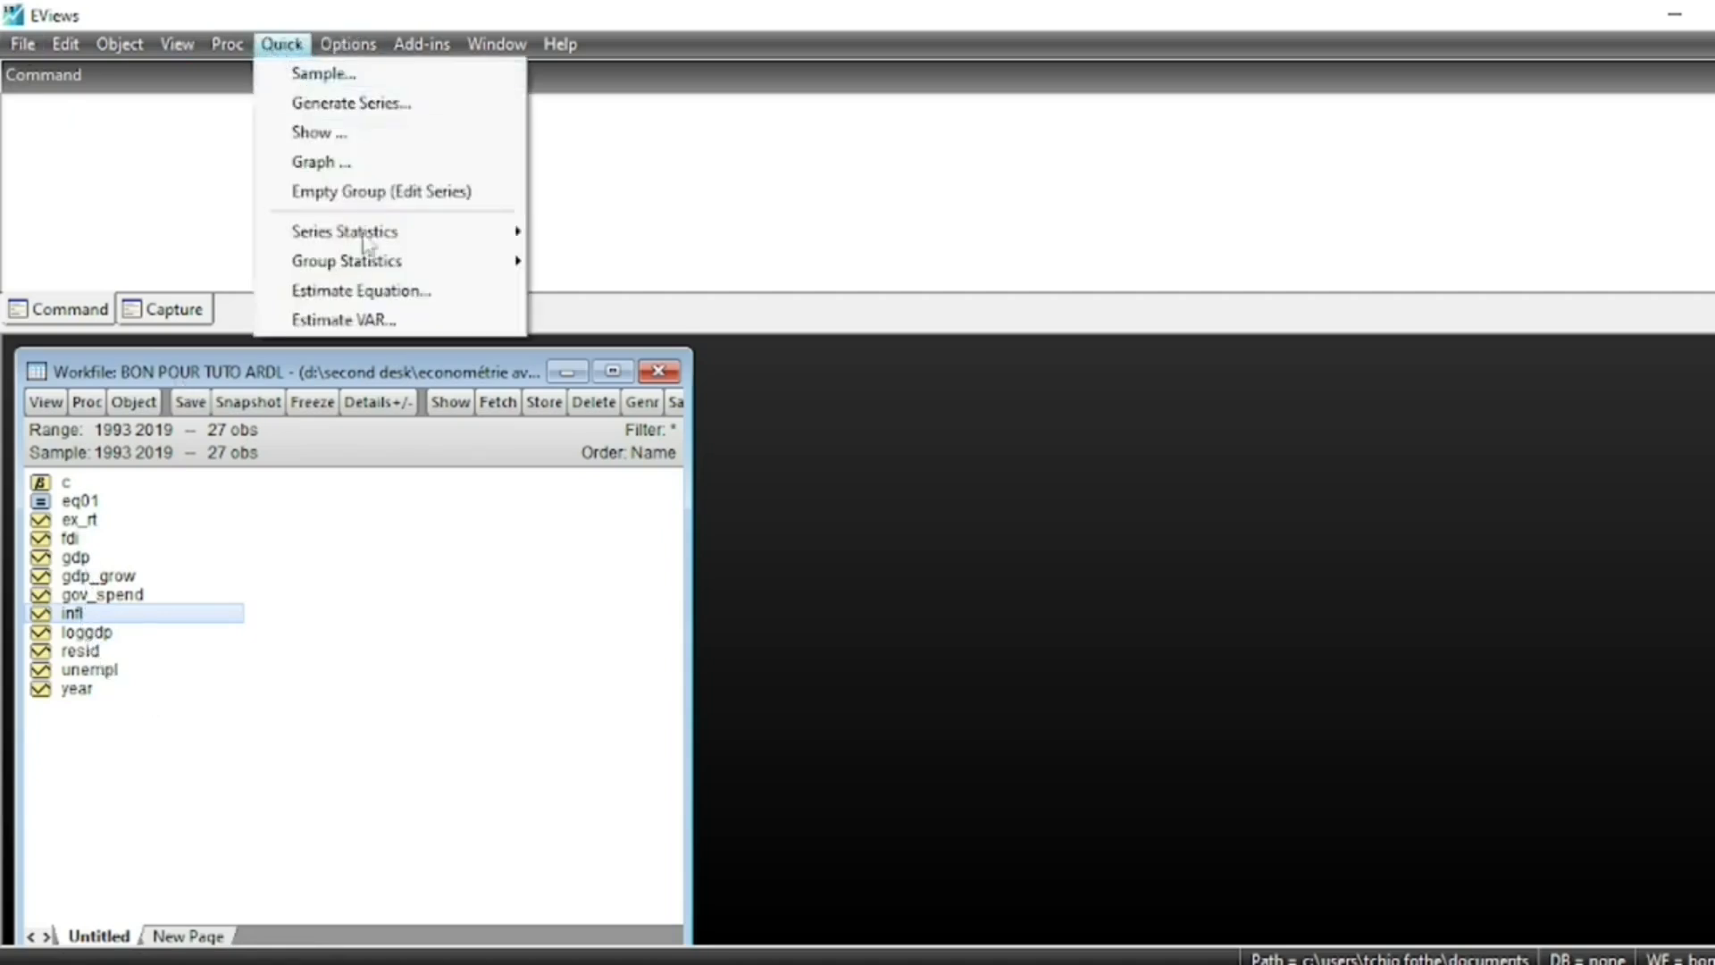
{"action": "left_click", "coordinate": [377, 291]}
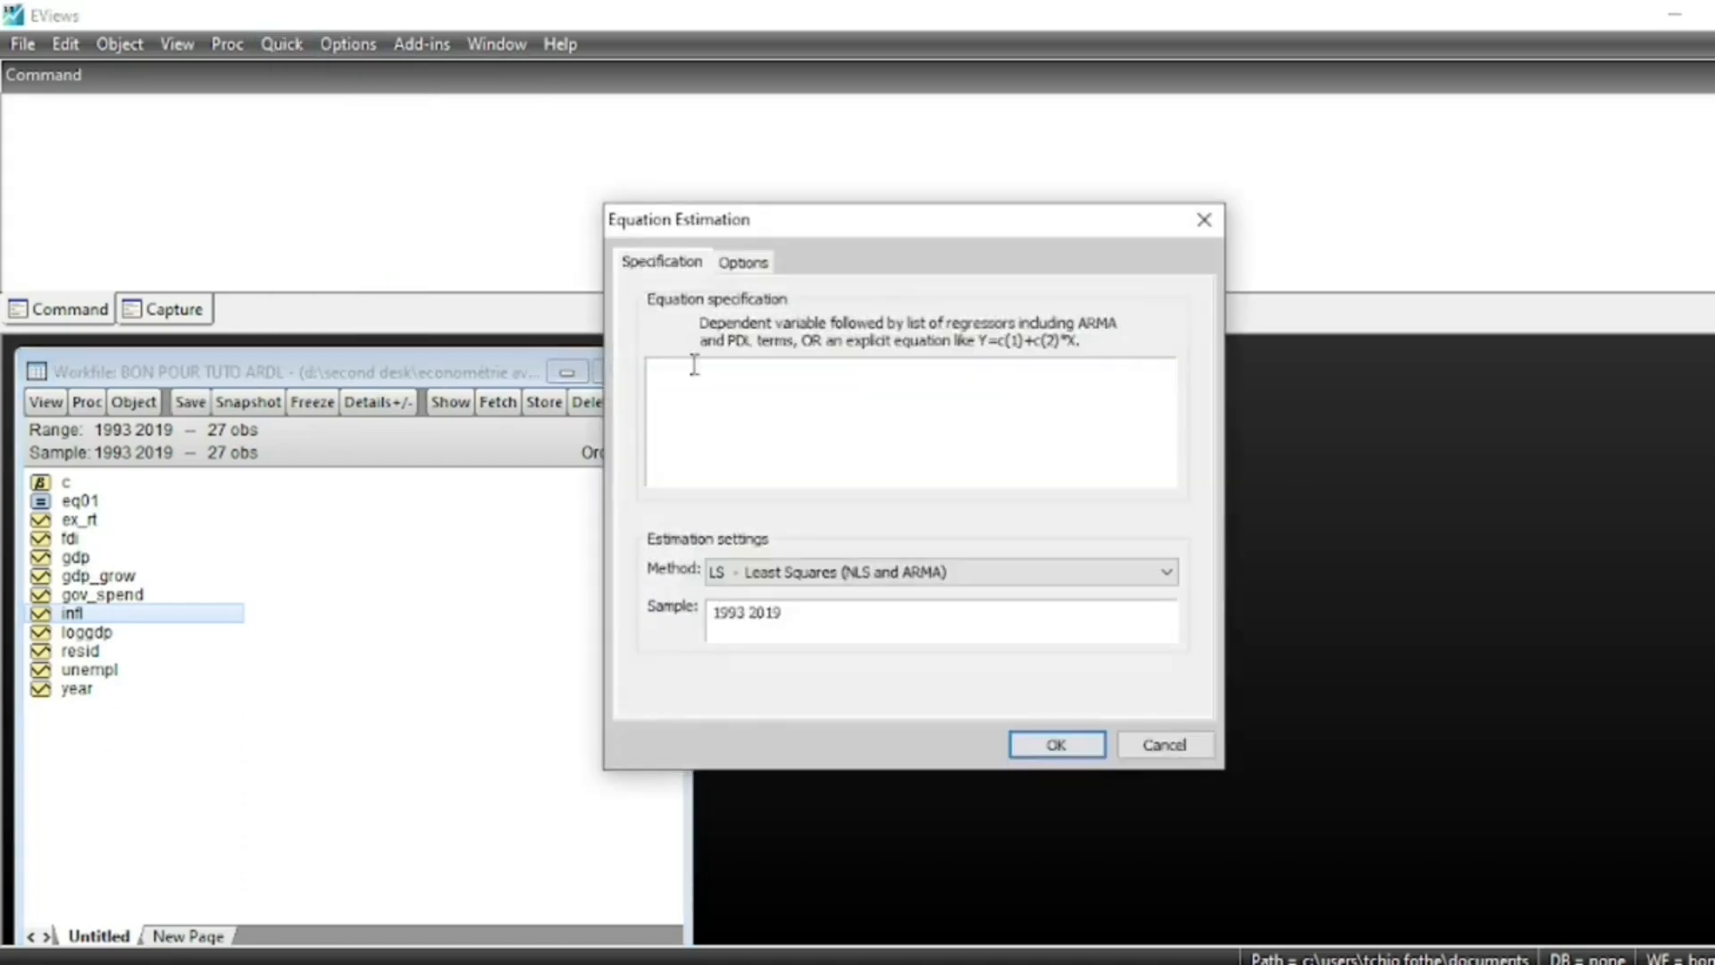
{"action": "type", "text": "loggdp"}
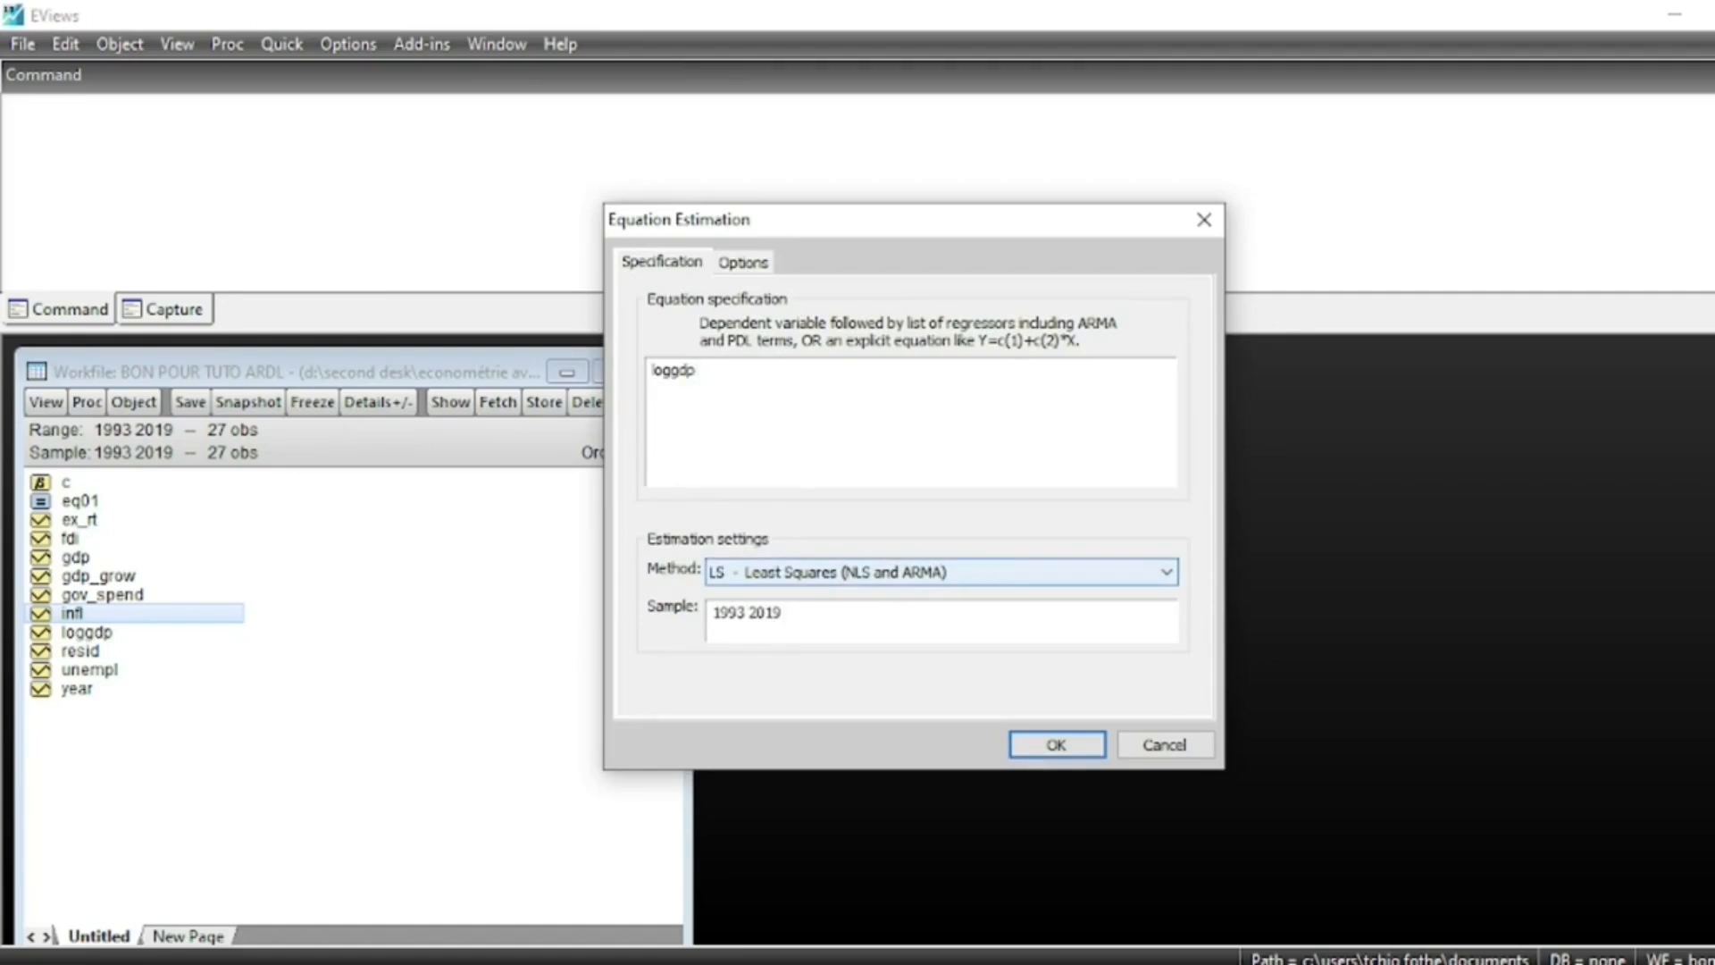
{"action": "type", "text": " ex_rt "}
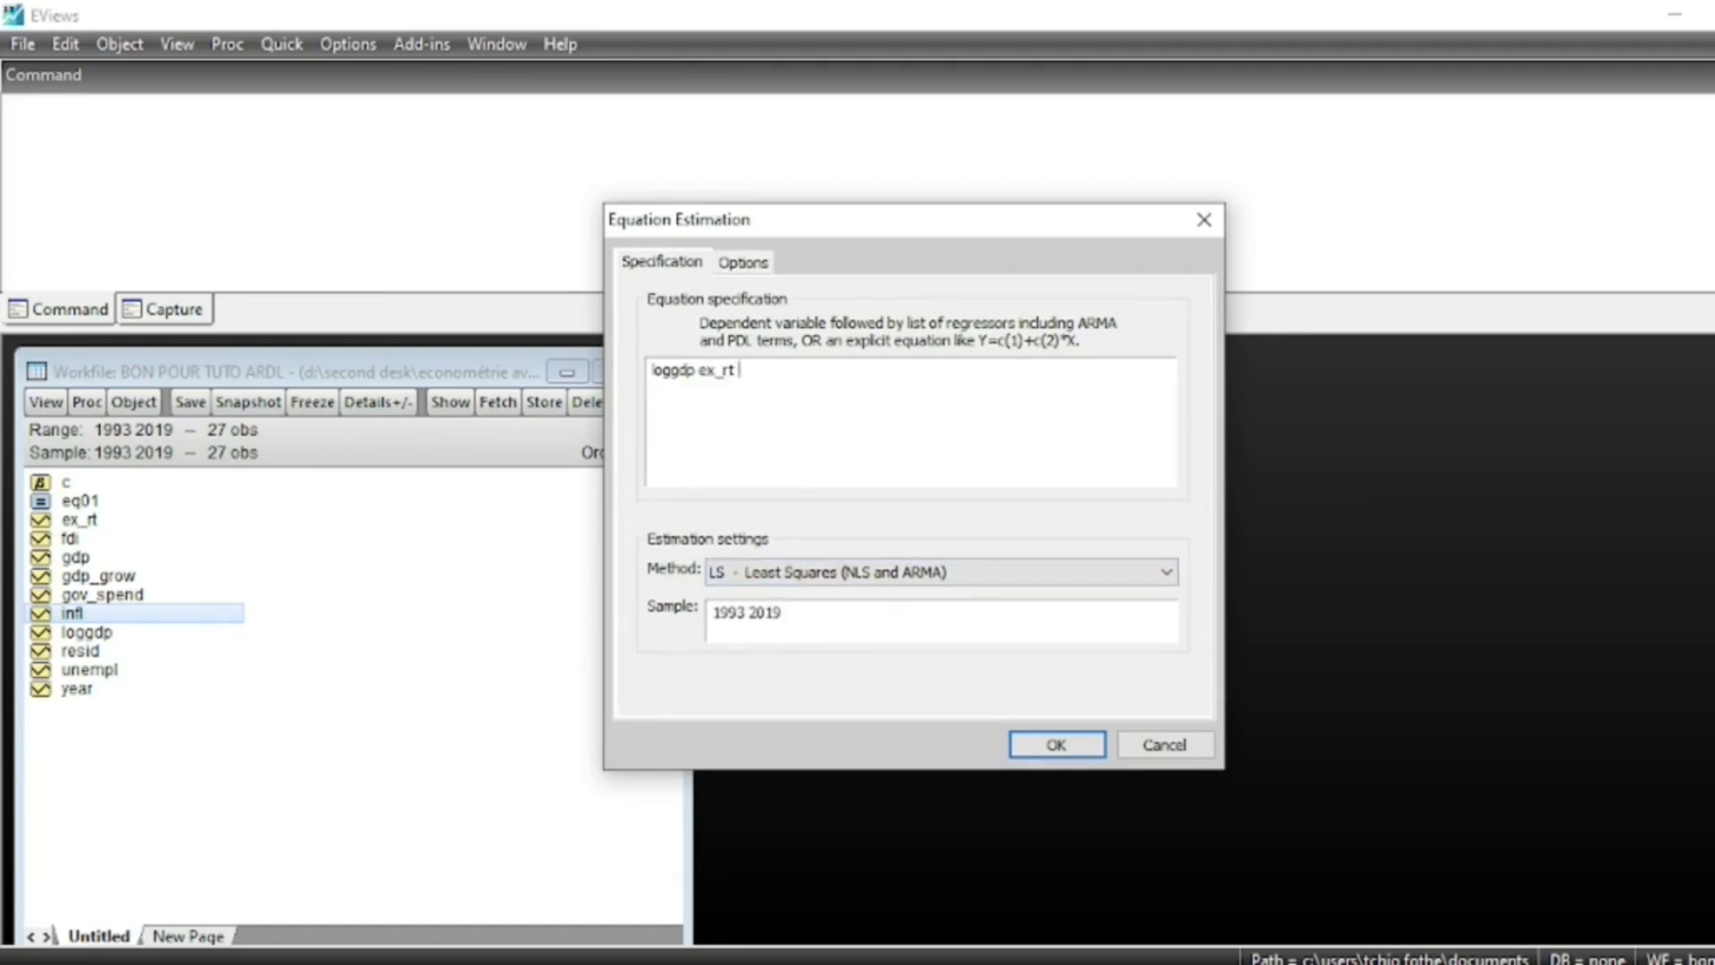
{"action": "type", "text": "fdi"}
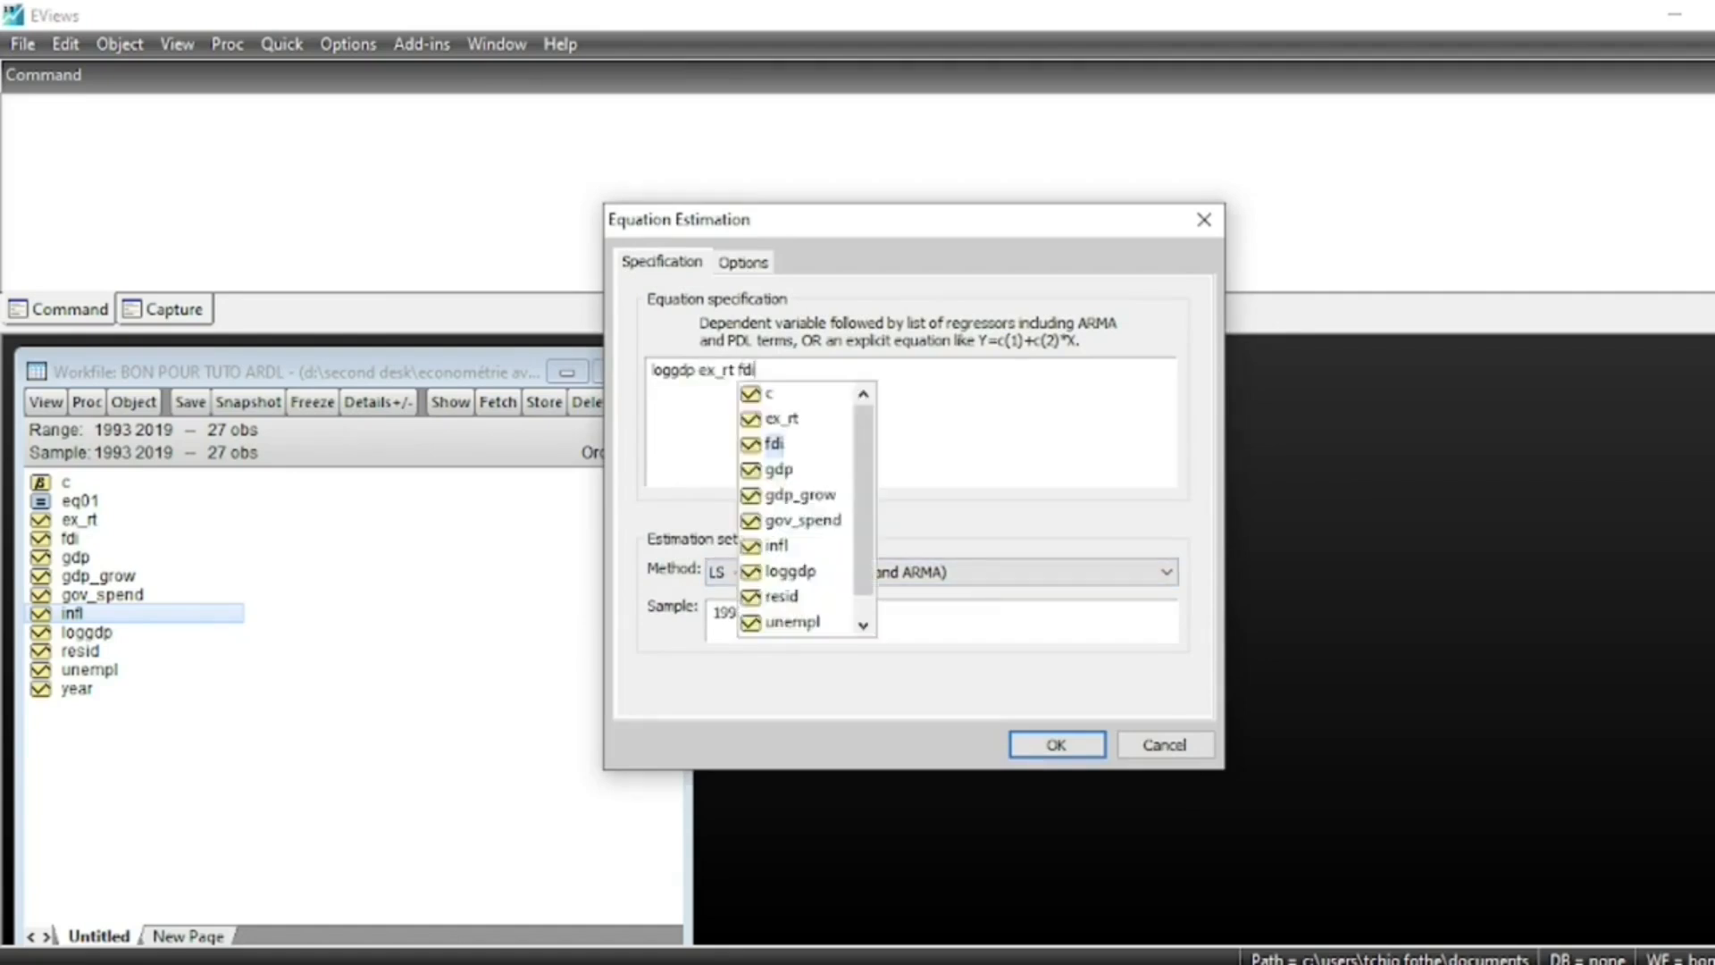
{"action": "key", "text": "Return"}
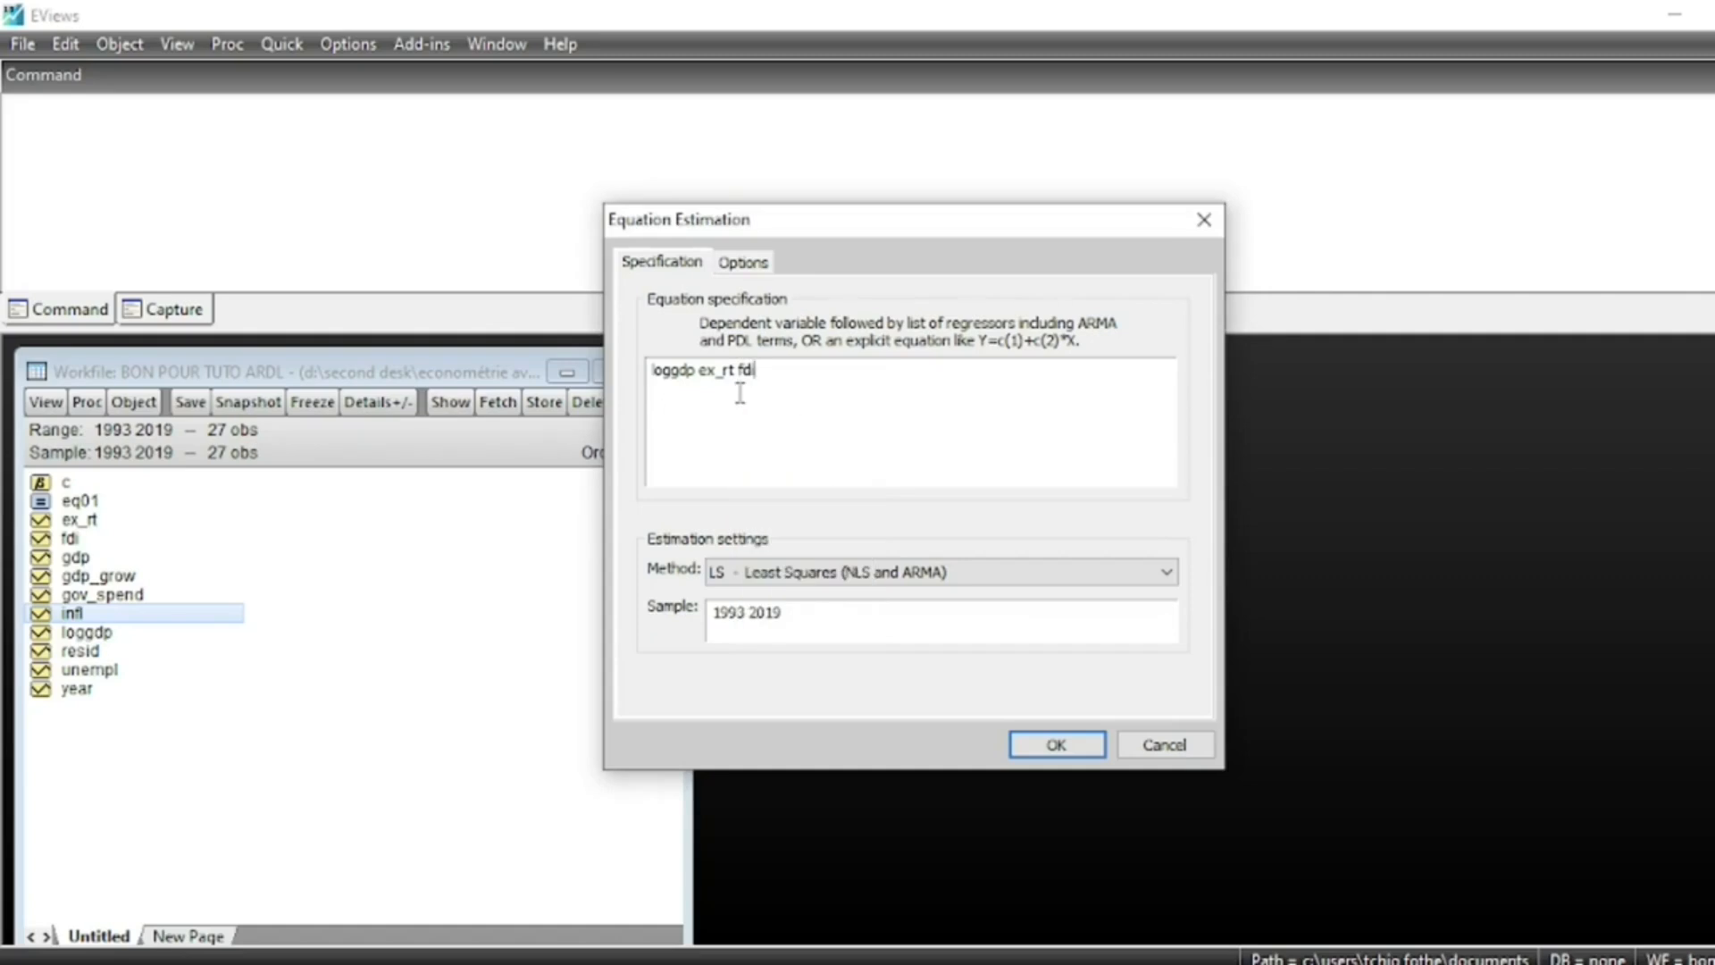
{"action": "type", "text": "gov_spend infl unempl"}
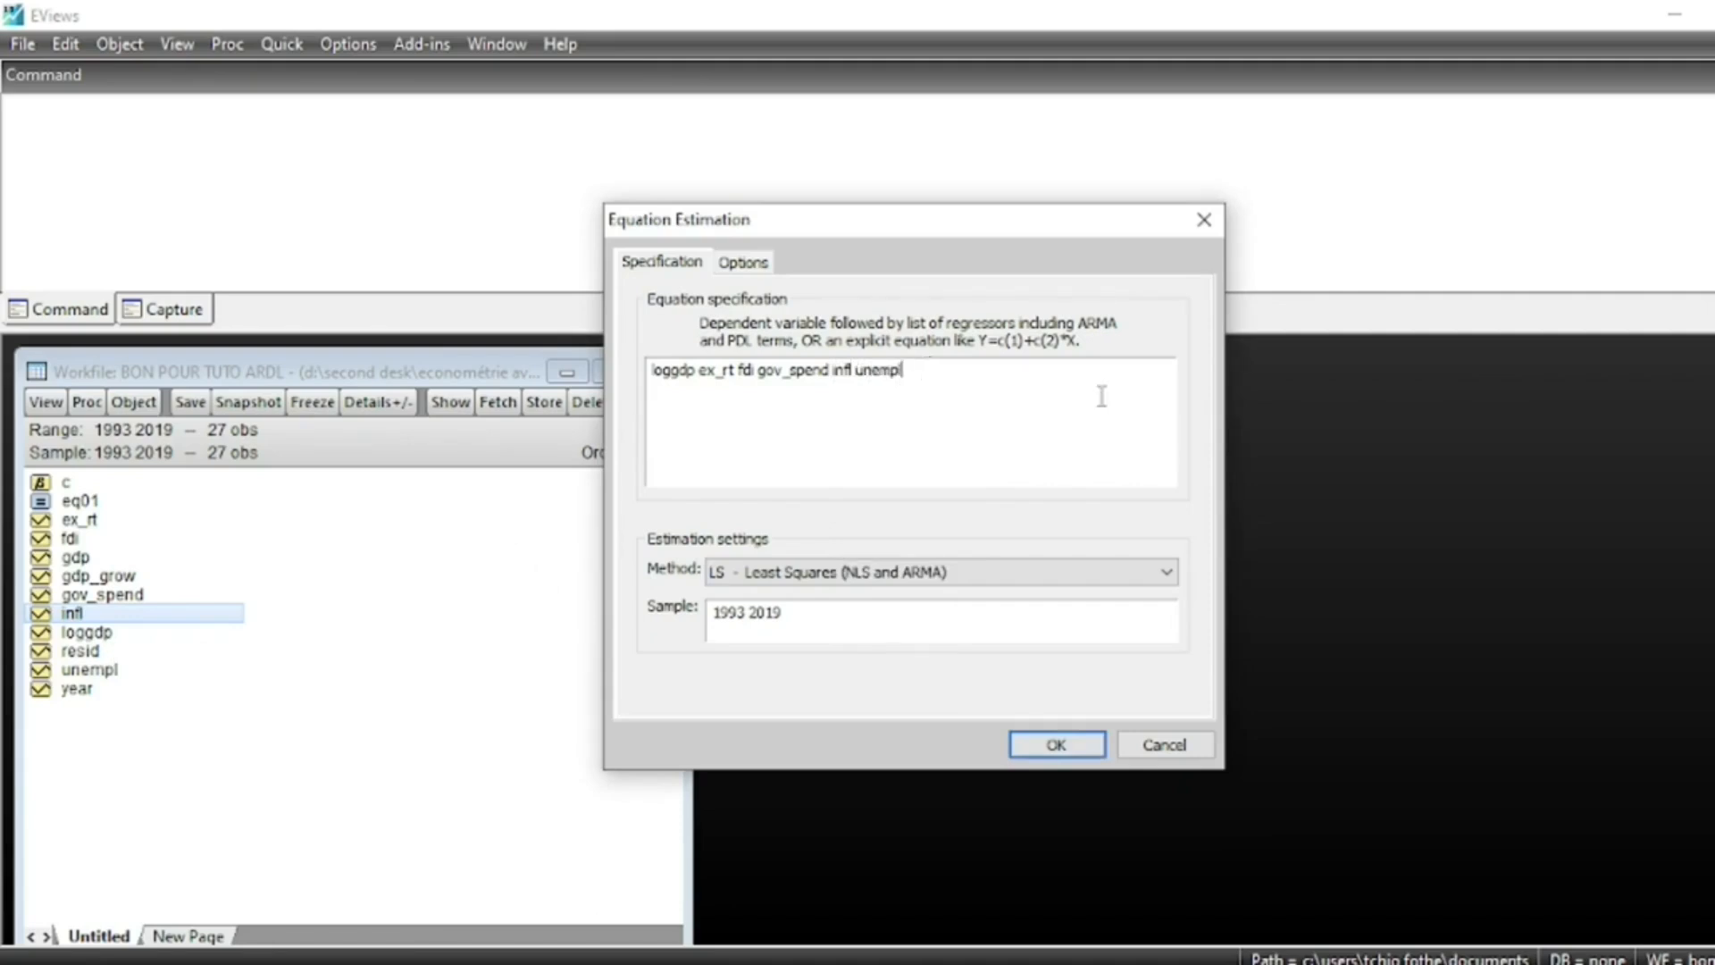
Set the estimation method to ARDL - Auto-regressive Distributed Lag Models.
{"action": "left_click", "coordinate": [1166, 573]}
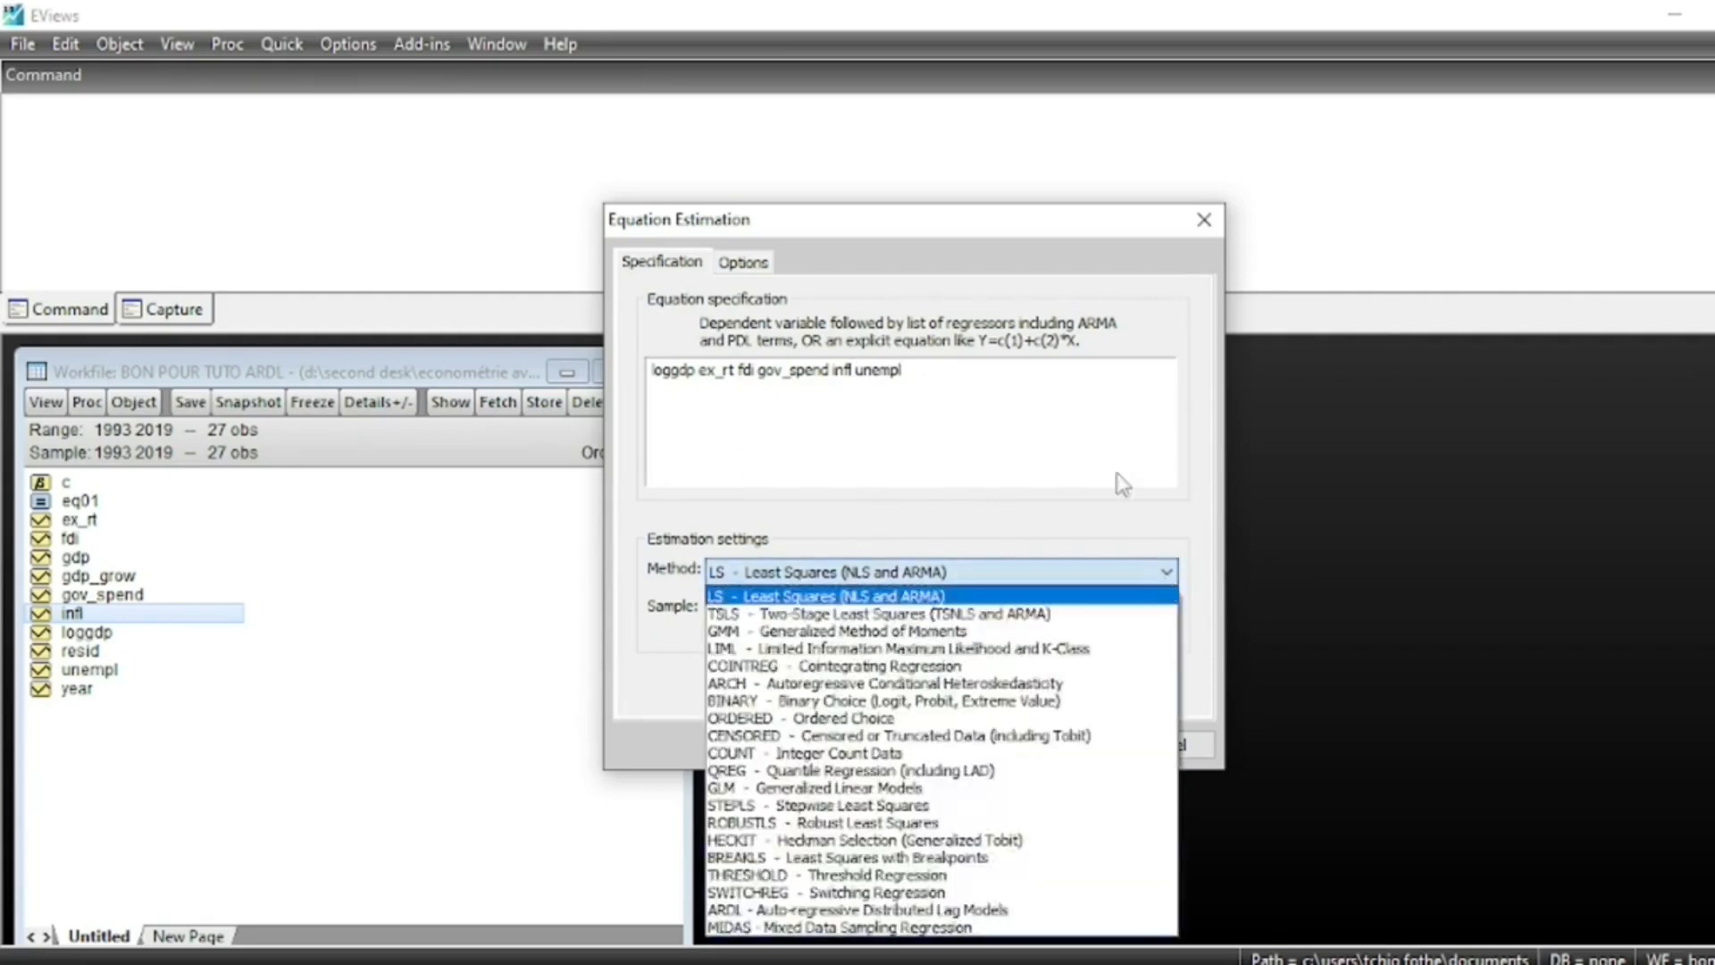
{"action": "left_click", "coordinate": [1094, 443]}
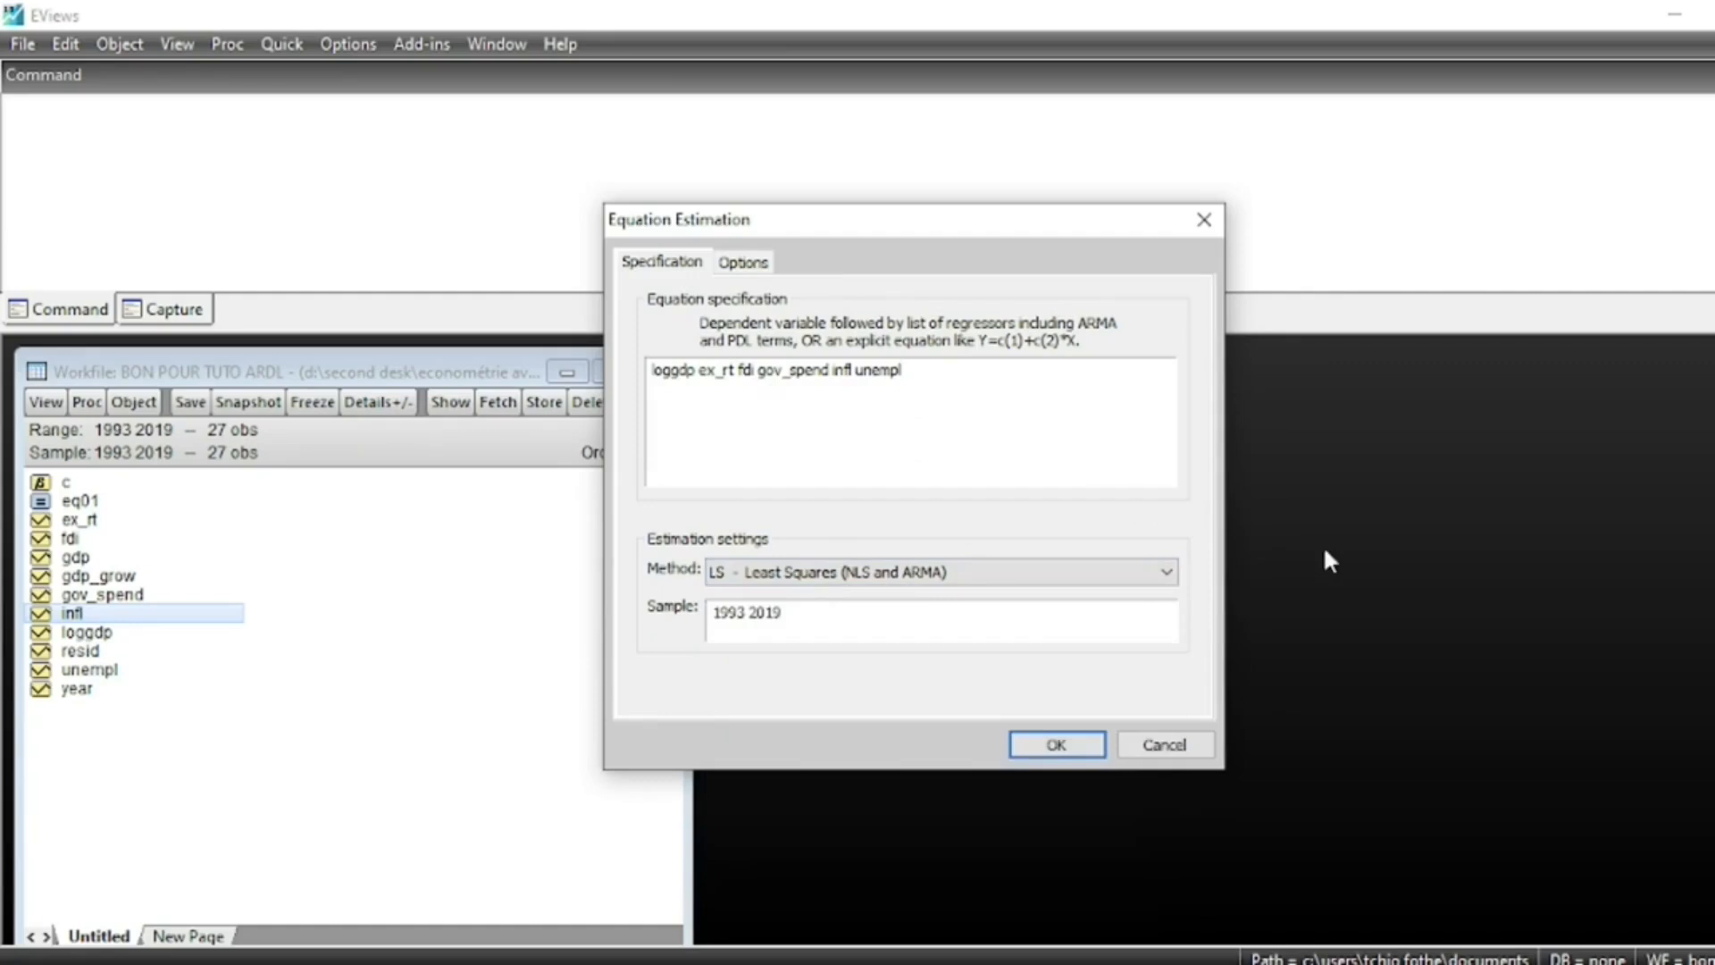
{"action": "left_click", "coordinate": [1167, 572]}
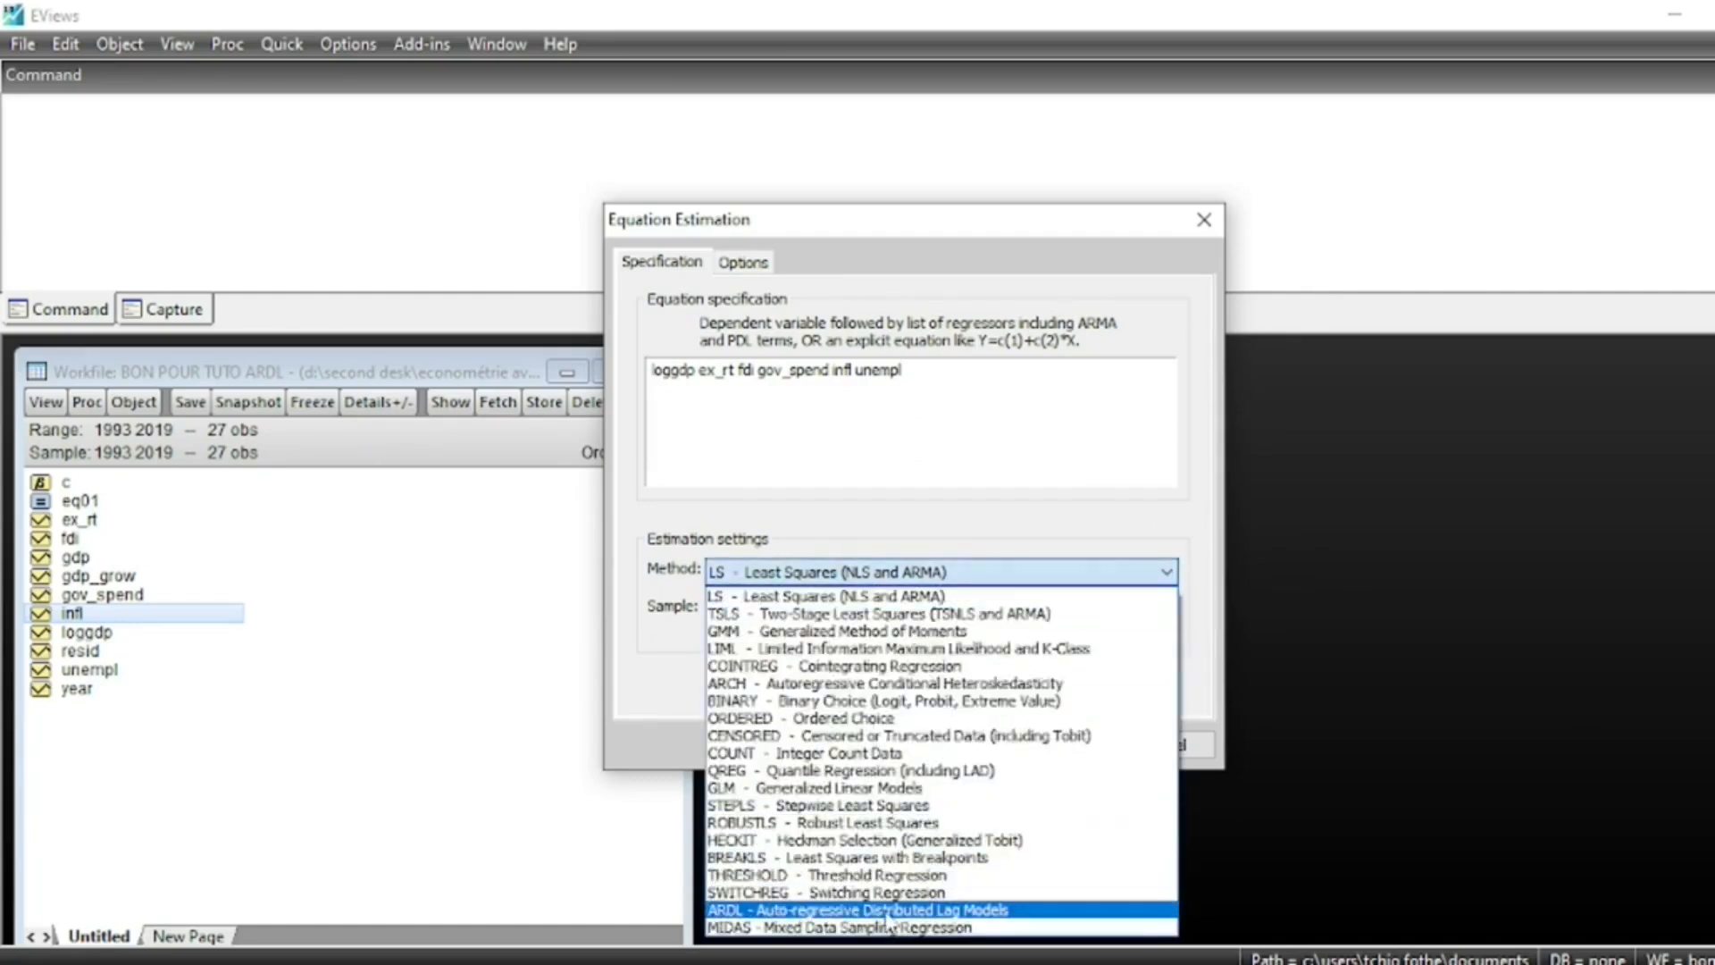
{"action": "left_click", "coordinate": [975, 910]}
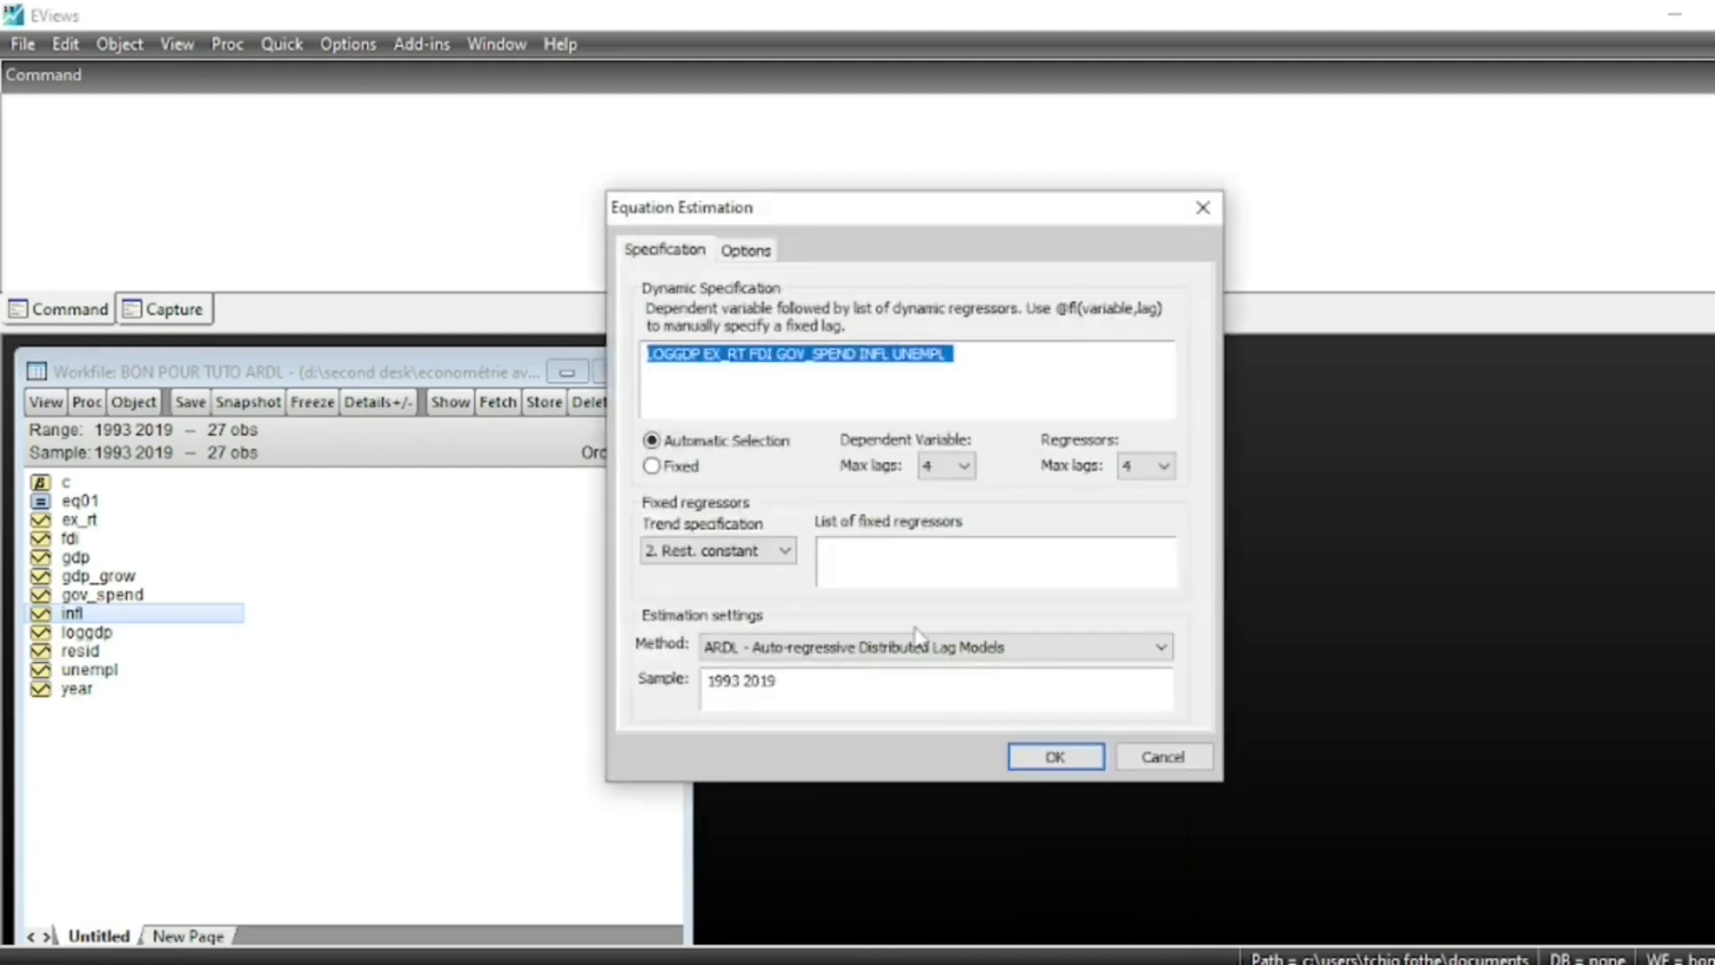
Copy the variable list and try to estimate the ARDL model with maximum lags of 4 for the dependent variable and regressors.
{"action": "right_click", "coordinate": [841, 359]}
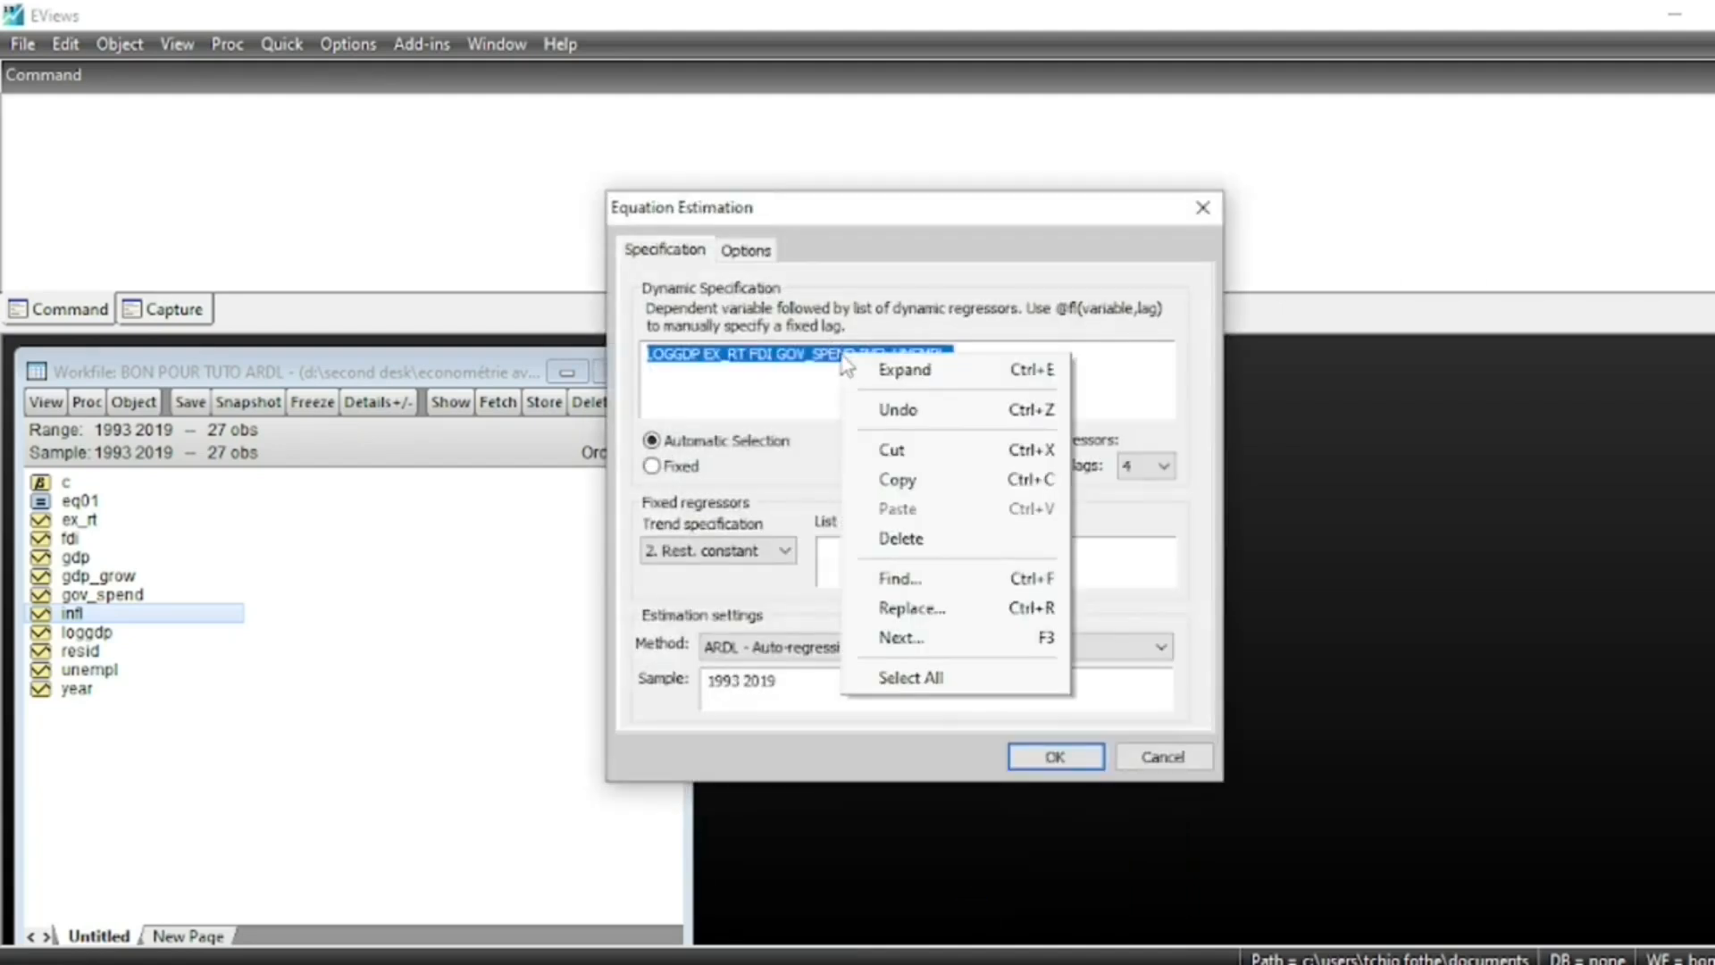
{"action": "left_click", "coordinate": [925, 491]}
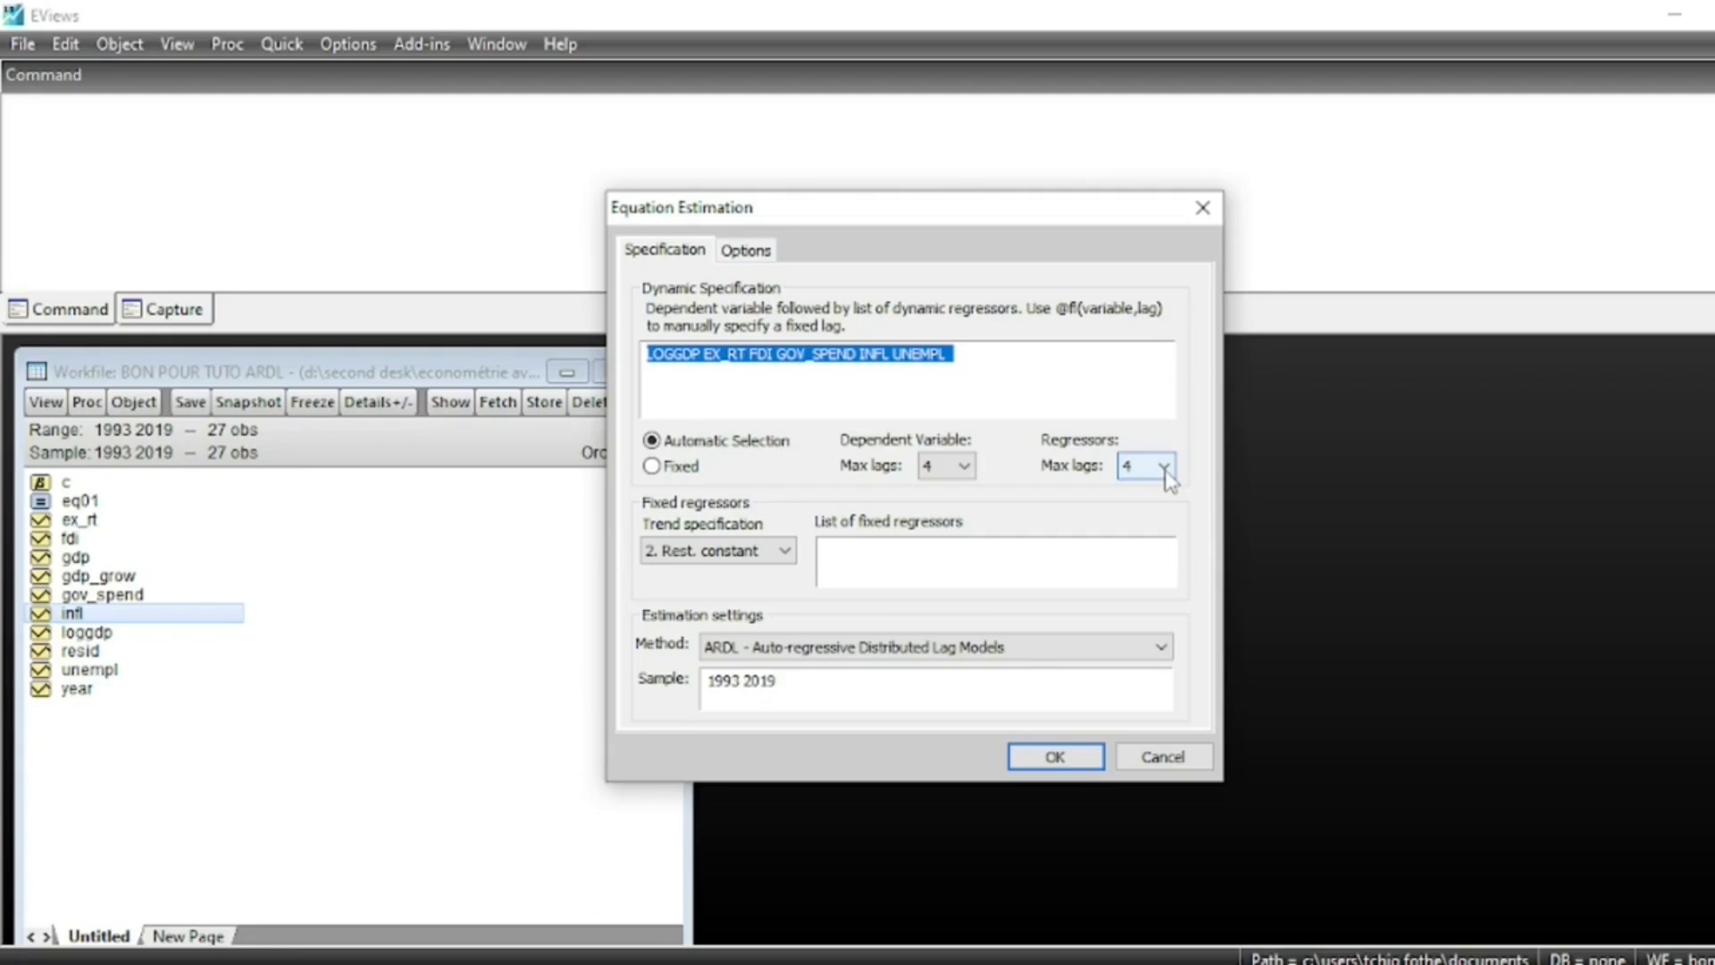
{"action": "right_click", "coordinate": [907, 355]}
{"action": "left_click", "coordinate": [963, 481]}
{"action": "left_click", "coordinate": [1056, 757]}
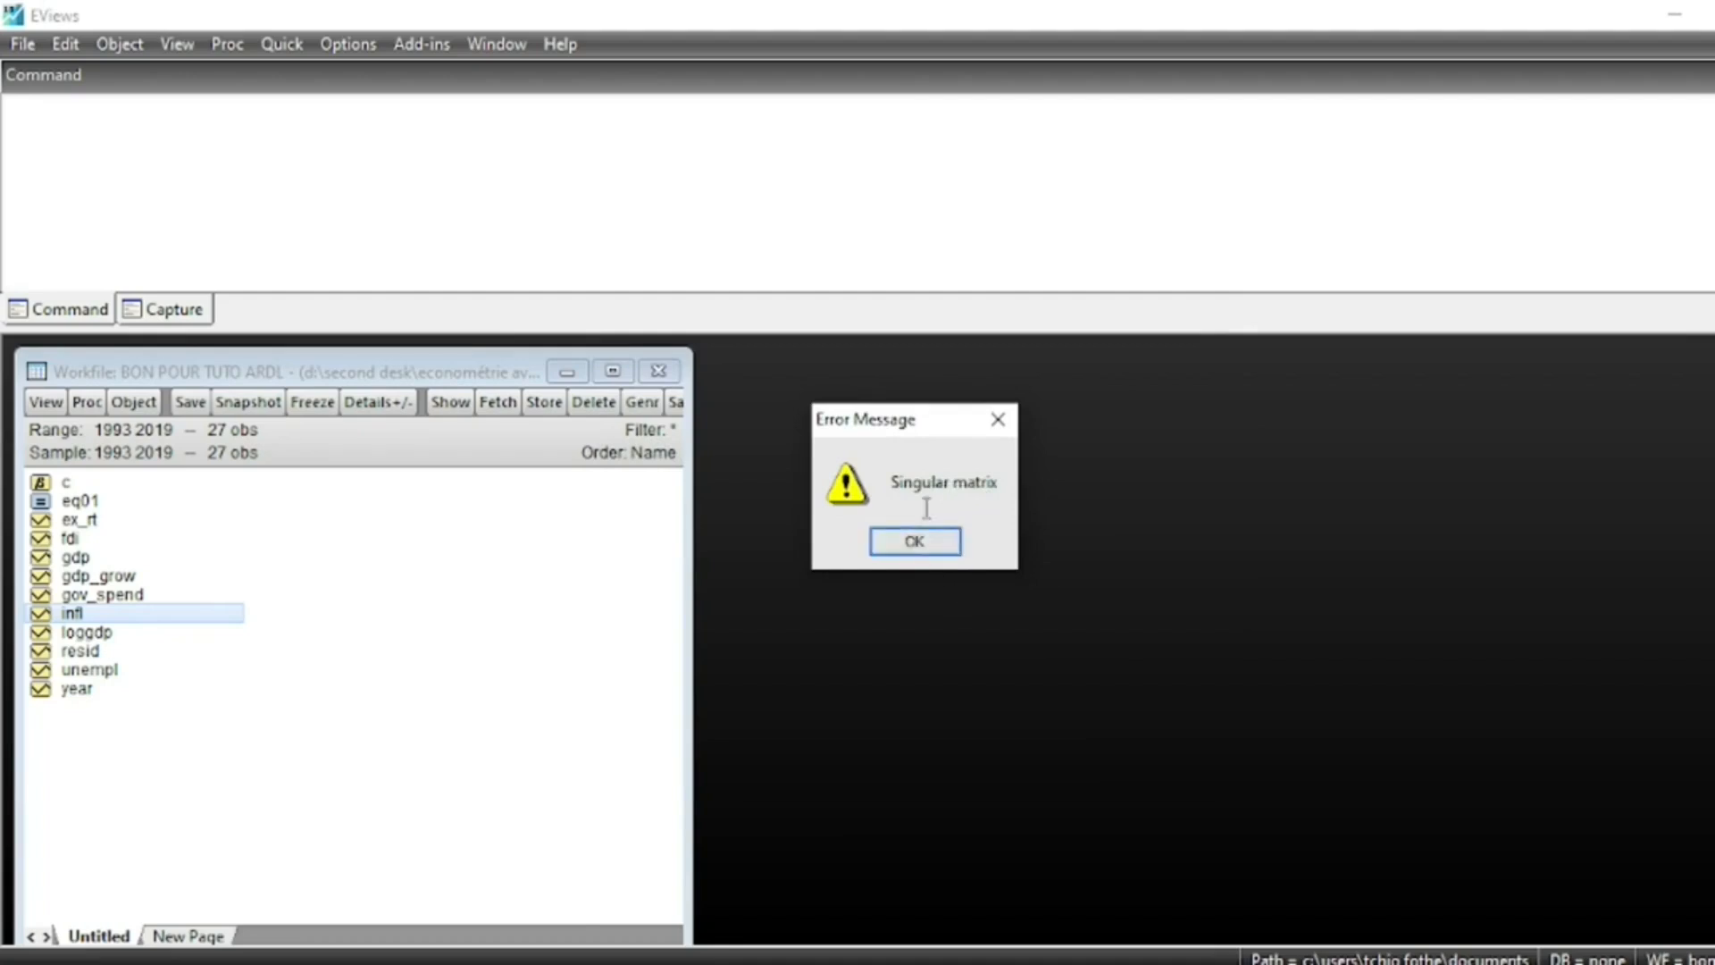
{"action": "left_click", "coordinate": [947, 541]}
Begin a new equation estimation from the copied variable list, using the ARDL - Auto-regressive Distributed Lag Models method.
{"action": "left_click", "coordinate": [283, 44]}
{"action": "mouse_move", "coordinate": [417, 263]}
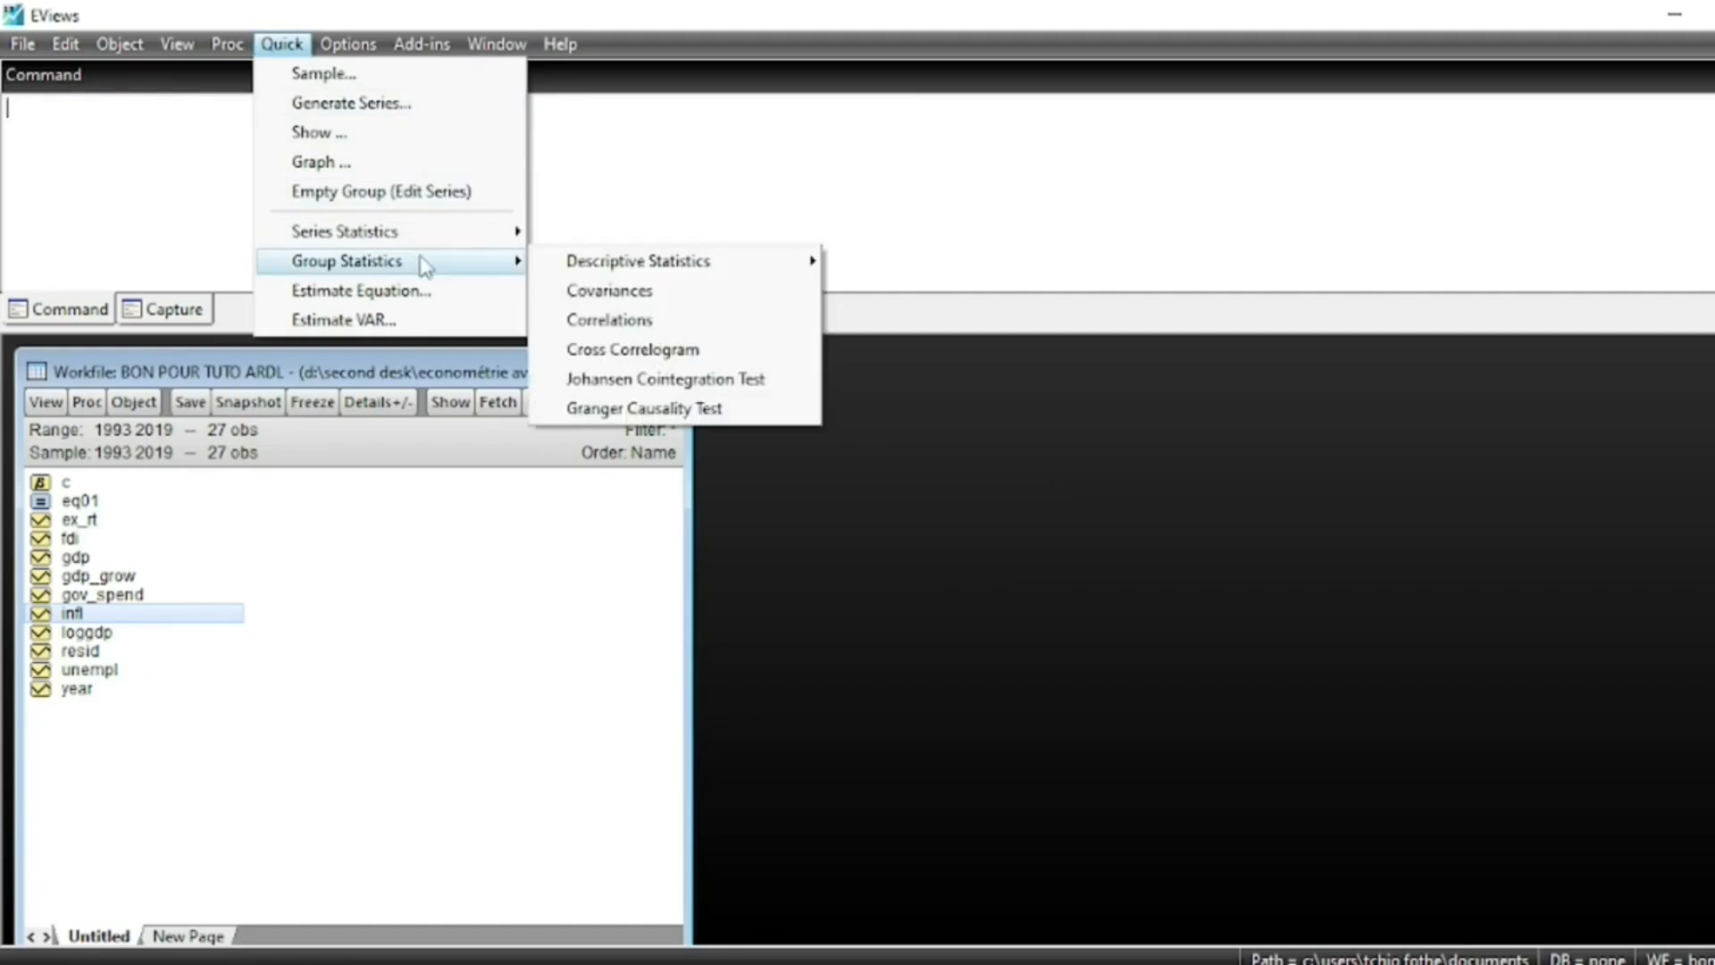
{"action": "left_click", "coordinate": [432, 303]}
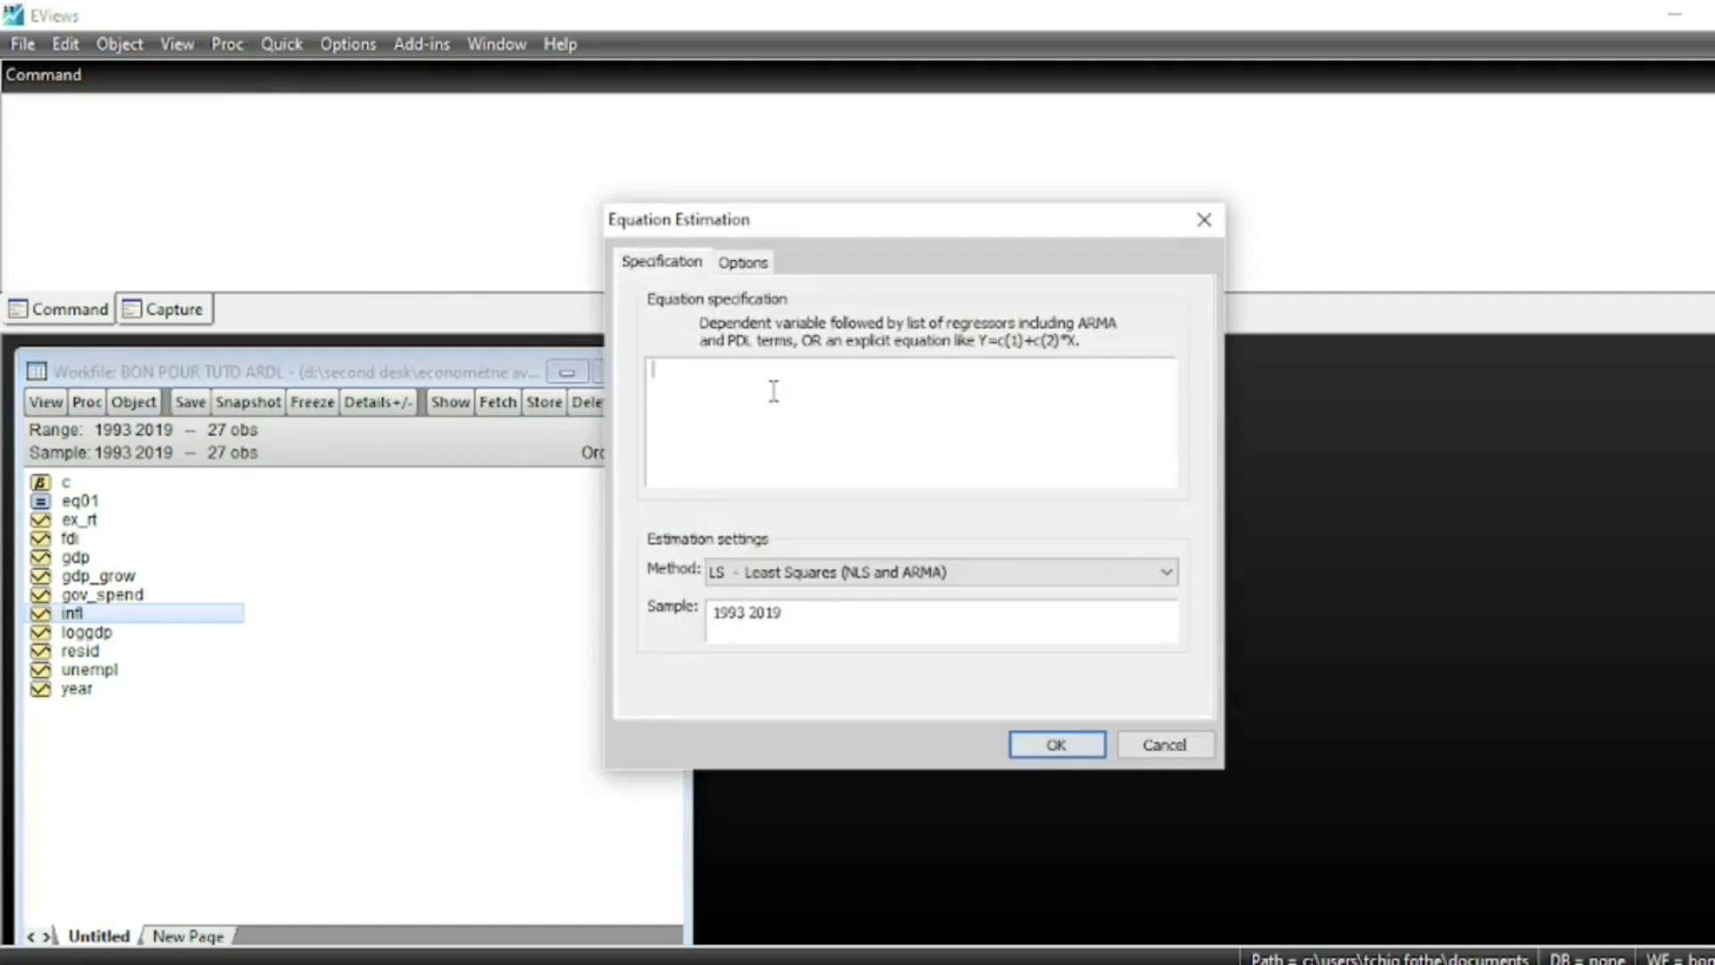
{"action": "key", "text": "ctrl+v"}
{"action": "left_click", "coordinate": [1165, 571]}
{"action": "left_click", "coordinate": [969, 907]}
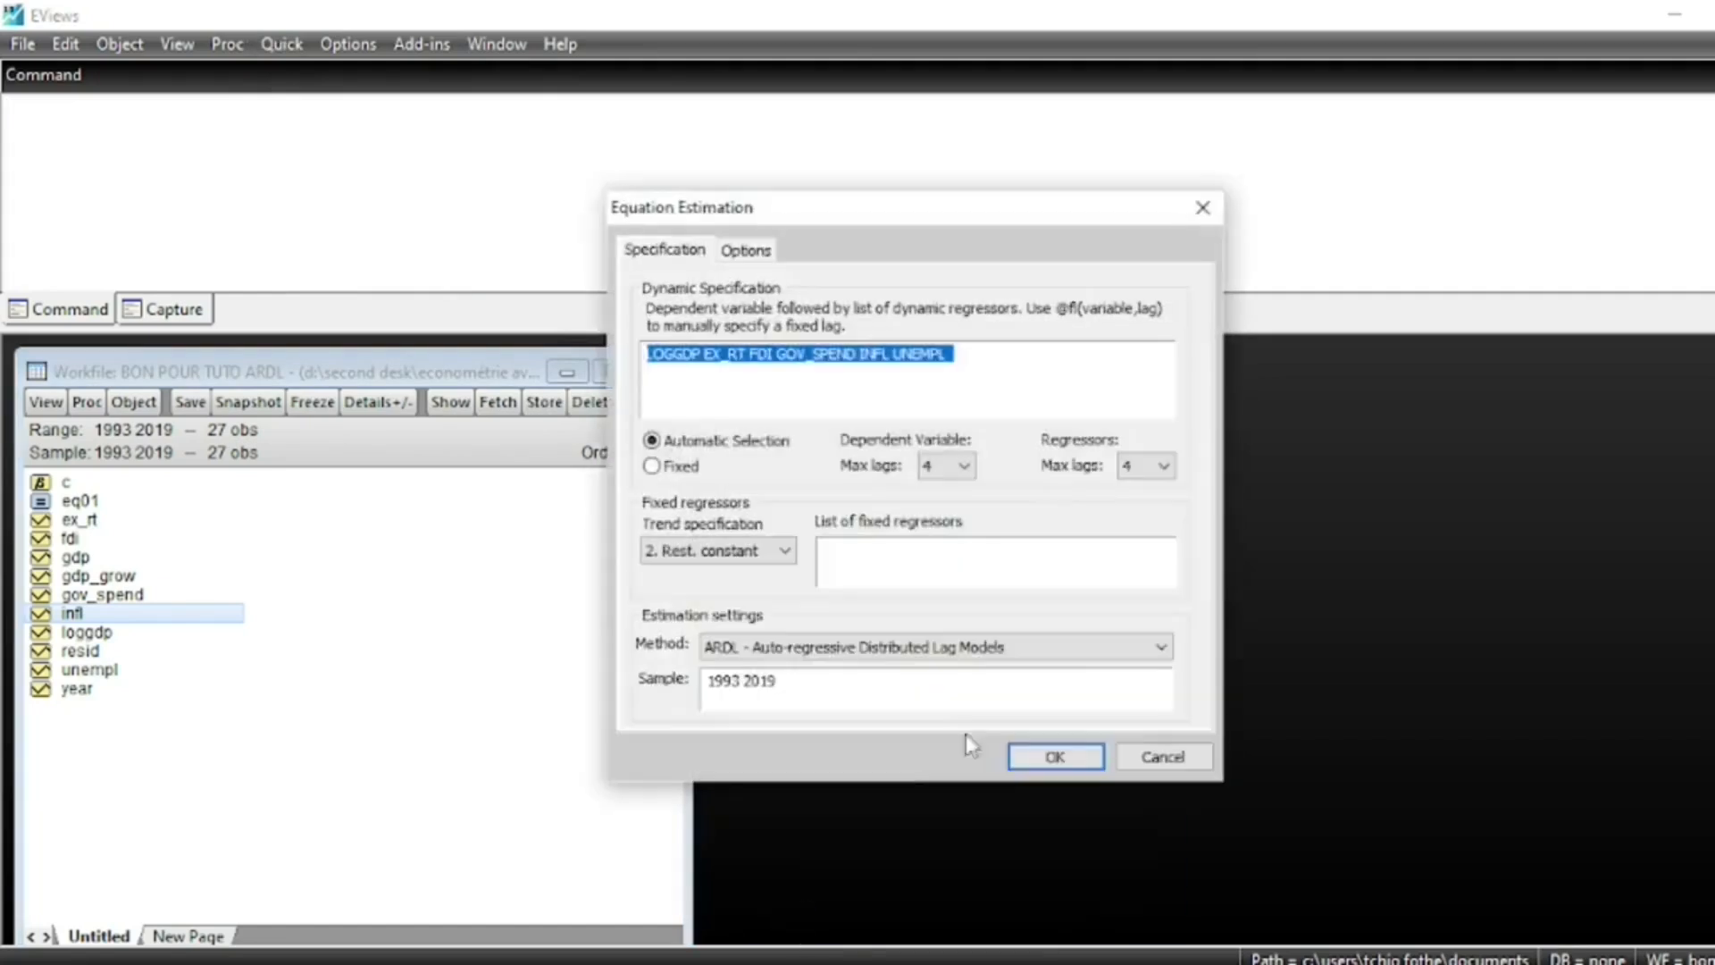
Estimate the ARDL model with the regressors' maximum lags set to 1, and examine the coefficient table.
{"action": "left_click", "coordinate": [1161, 465]}
{"action": "left_click", "coordinate": [1138, 485]}
{"action": "left_click", "coordinate": [1054, 757]}
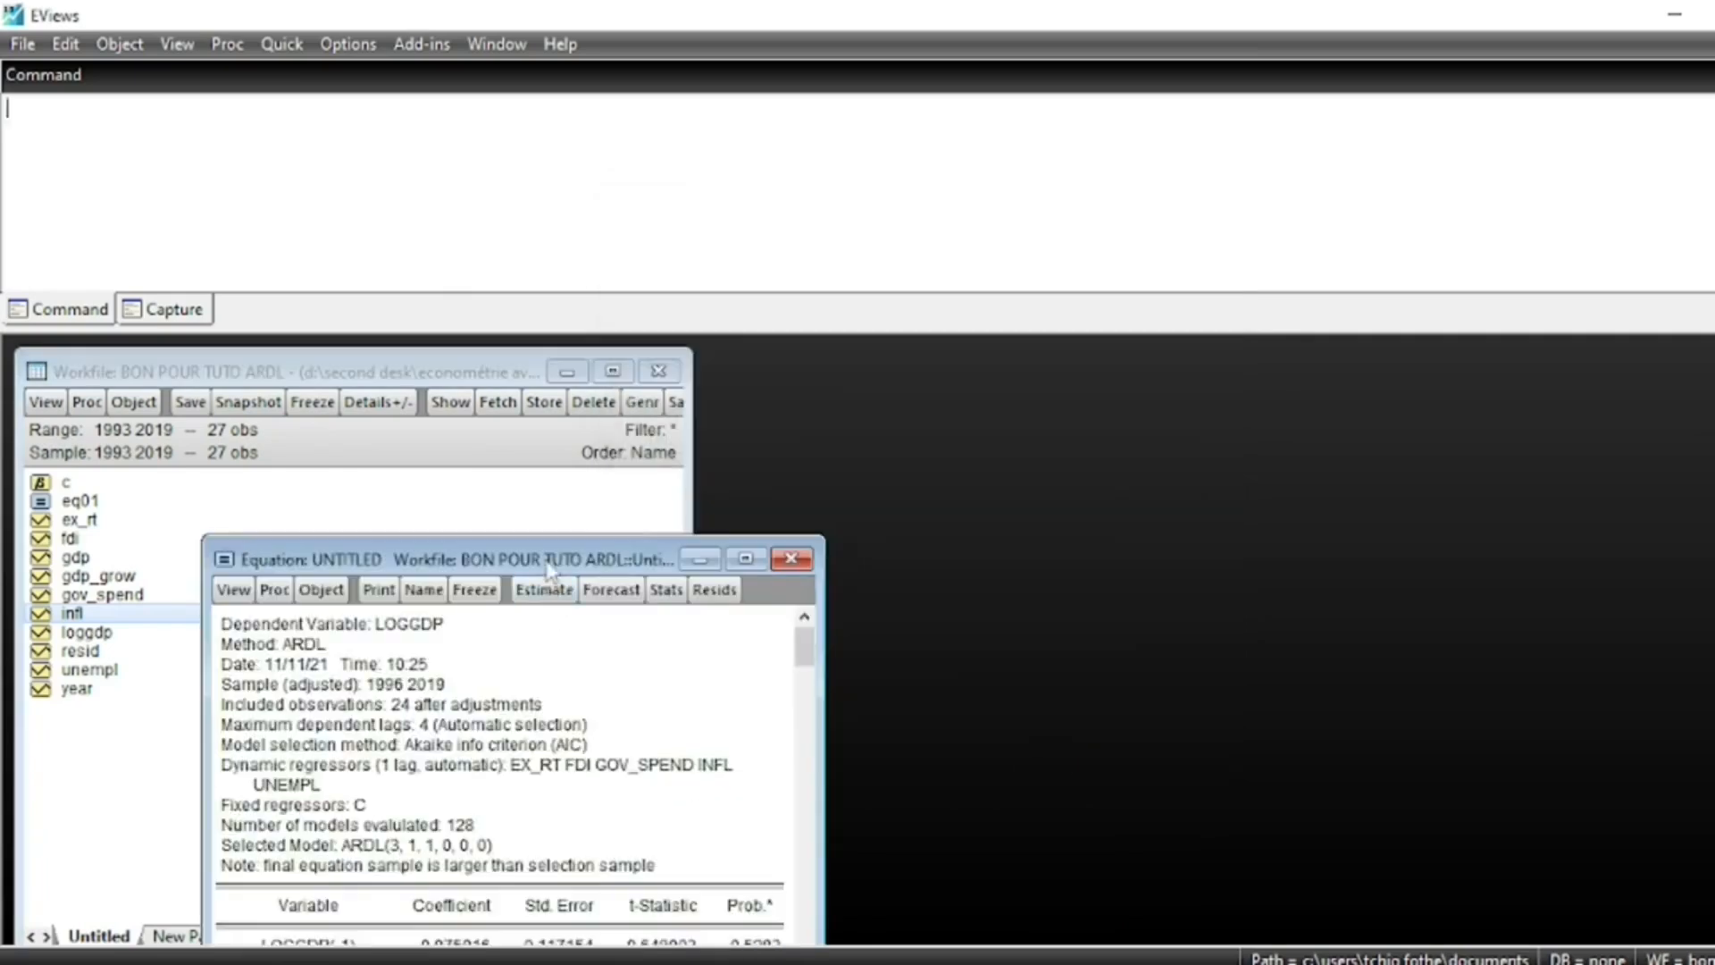
{"action": "left_click_drag", "start_coordinate": [548, 570], "coordinate": [736, 346]}
{"action": "scroll", "coordinate": [835, 766], "scroll_direction": "down", "scroll_amount": 3}
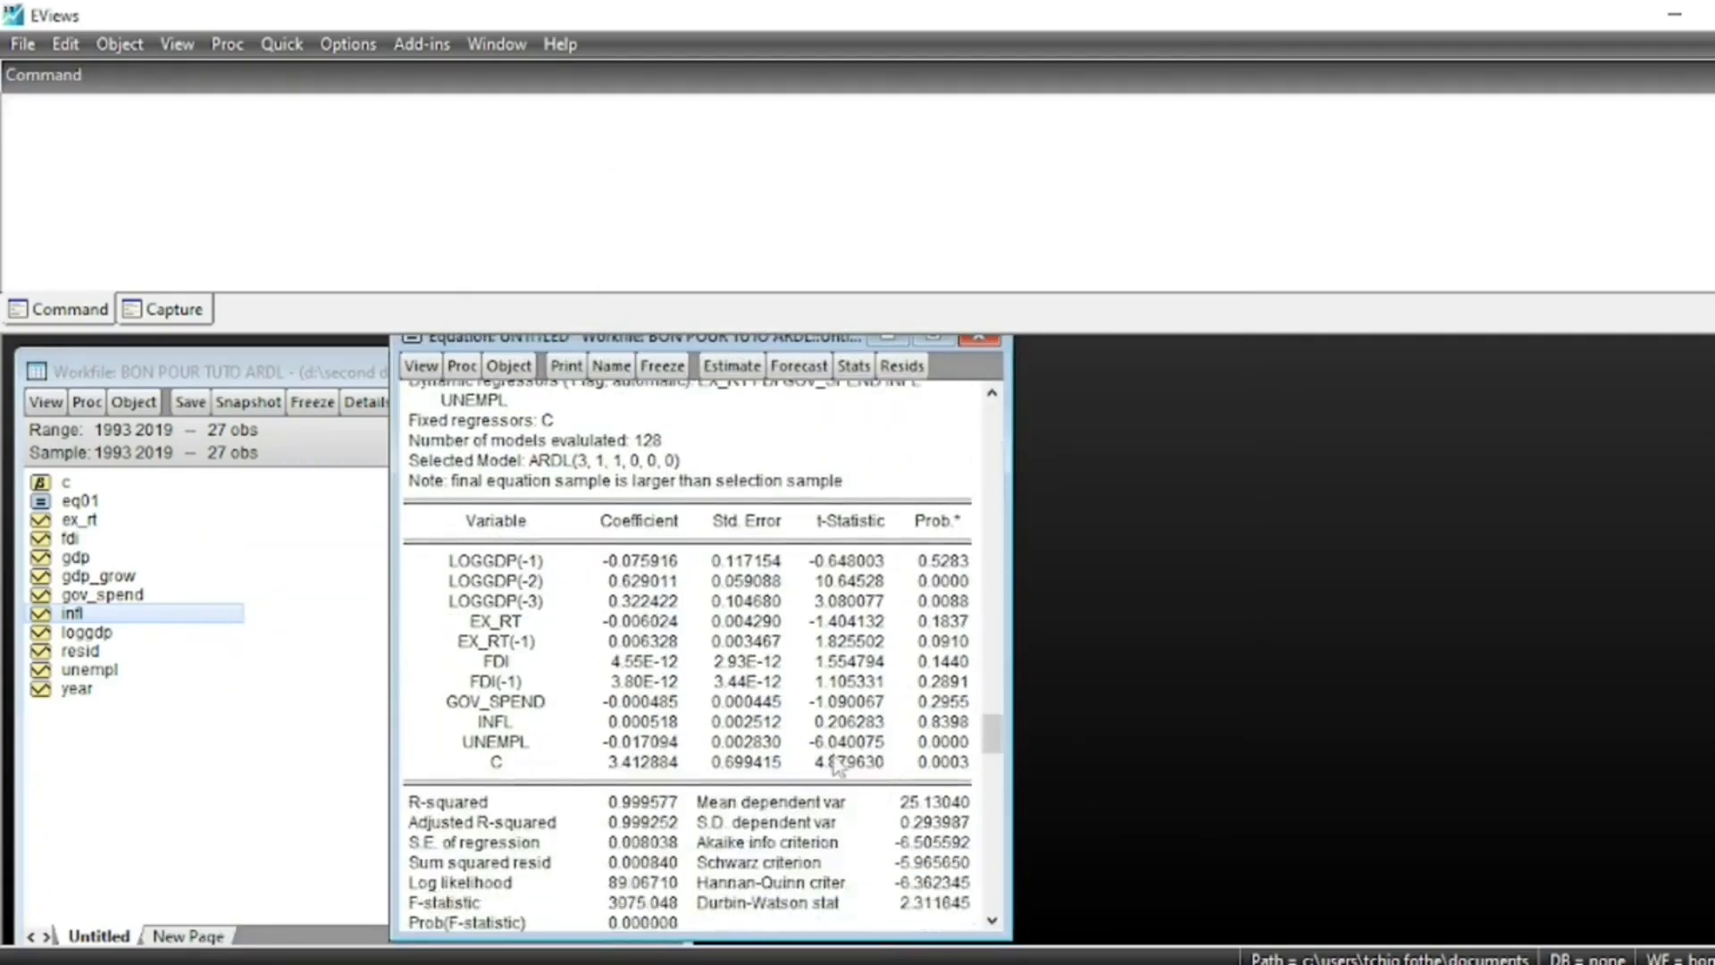
Re-estimate the ARDL model with the regressors' maximum lags set to 2, and view the coefficient table.
{"action": "left_click", "coordinate": [751, 367]}
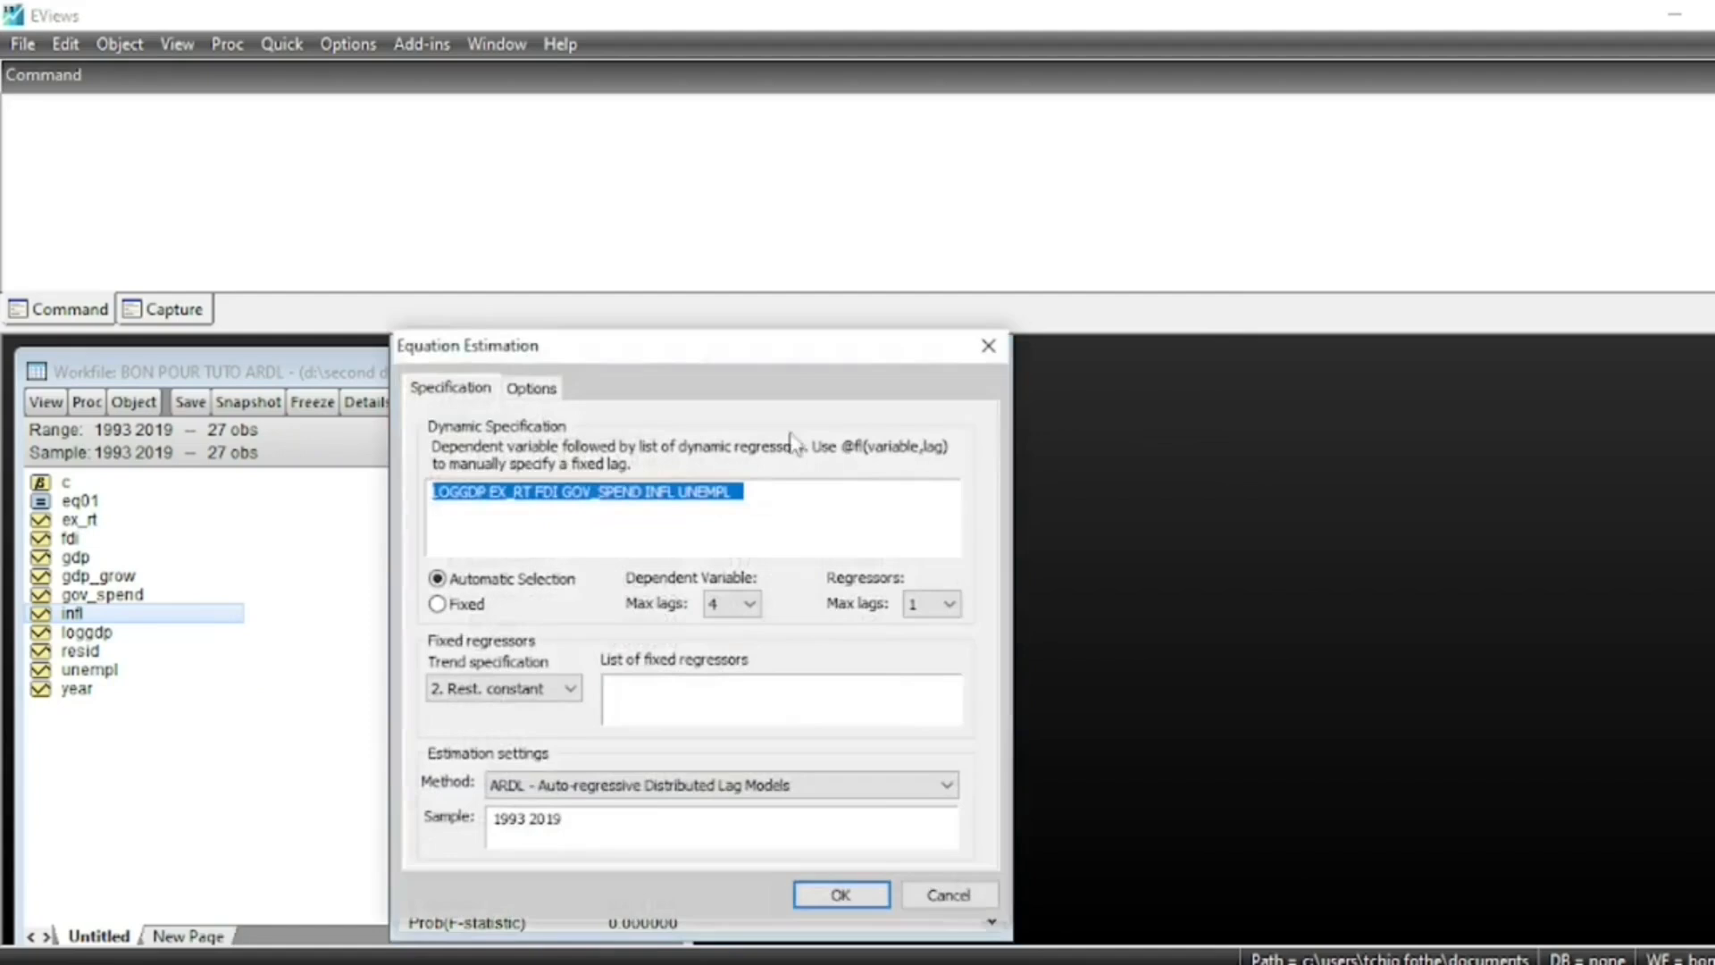
{"action": "left_click", "coordinate": [932, 604]}
{"action": "left_click", "coordinate": [920, 663]}
{"action": "left_click", "coordinate": [866, 893]}
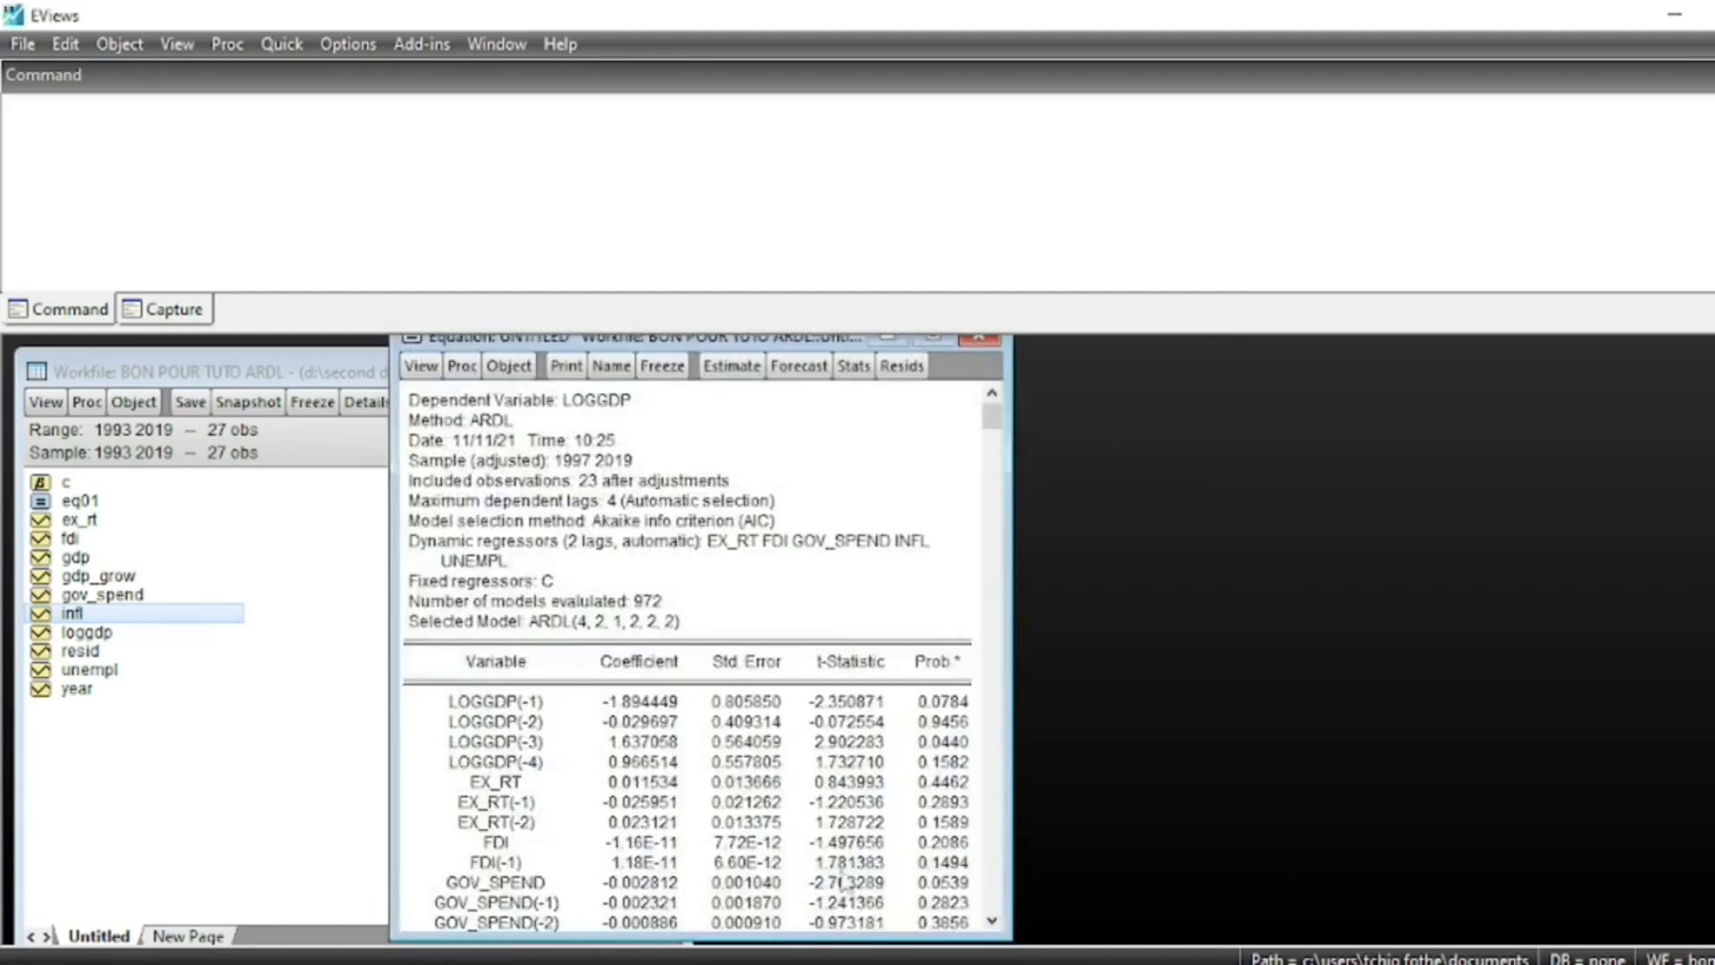
{"action": "scroll", "coordinate": [842, 882], "scroll_direction": "down", "scroll_amount": 3}
Try to re-estimate the ARDL model with a much higher maximum lag for the regressors.
{"action": "left_click", "coordinate": [422, 366]}
{"action": "left_click", "coordinate": [732, 366]}
{"action": "left_click", "coordinate": [939, 607]}
{"action": "left_click", "coordinate": [902, 806]}
{"action": "left_click", "coordinate": [842, 894]}
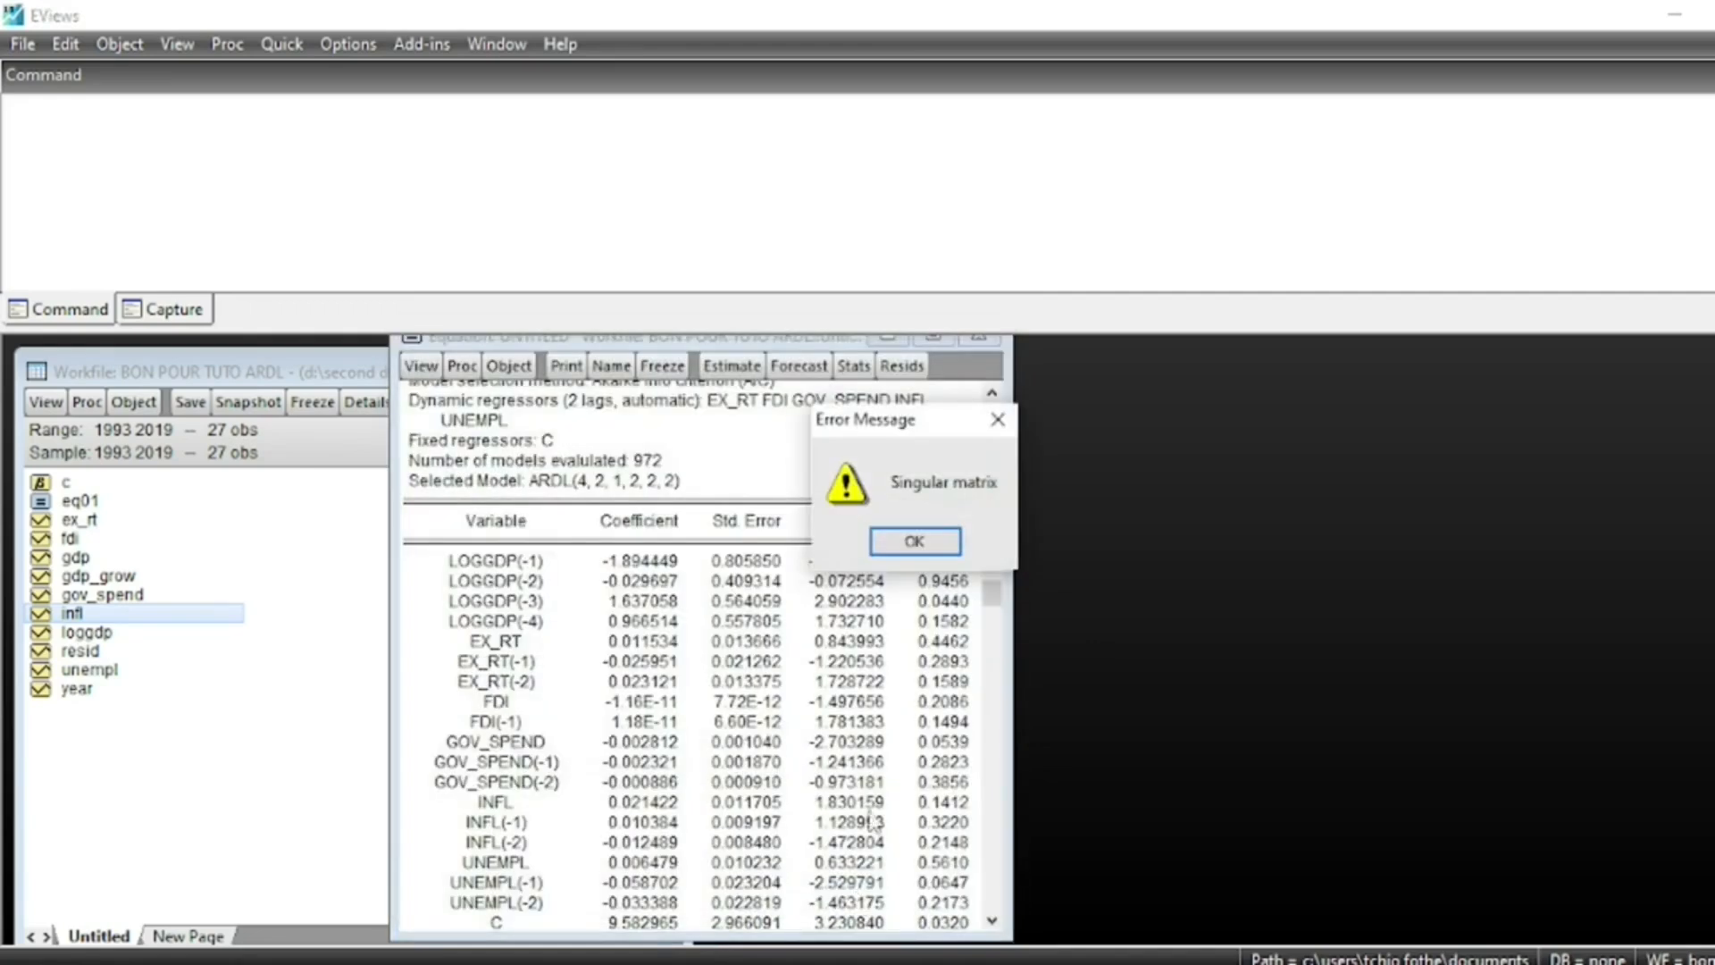
{"action": "left_click", "coordinate": [914, 541]}
Re-run the ARDL estimation with maximum lags of 4 for the dependent variable and 2 for the regressors, and examine the coefficients' probabilities and fit statistics.
{"action": "left_click", "coordinate": [731, 366]}
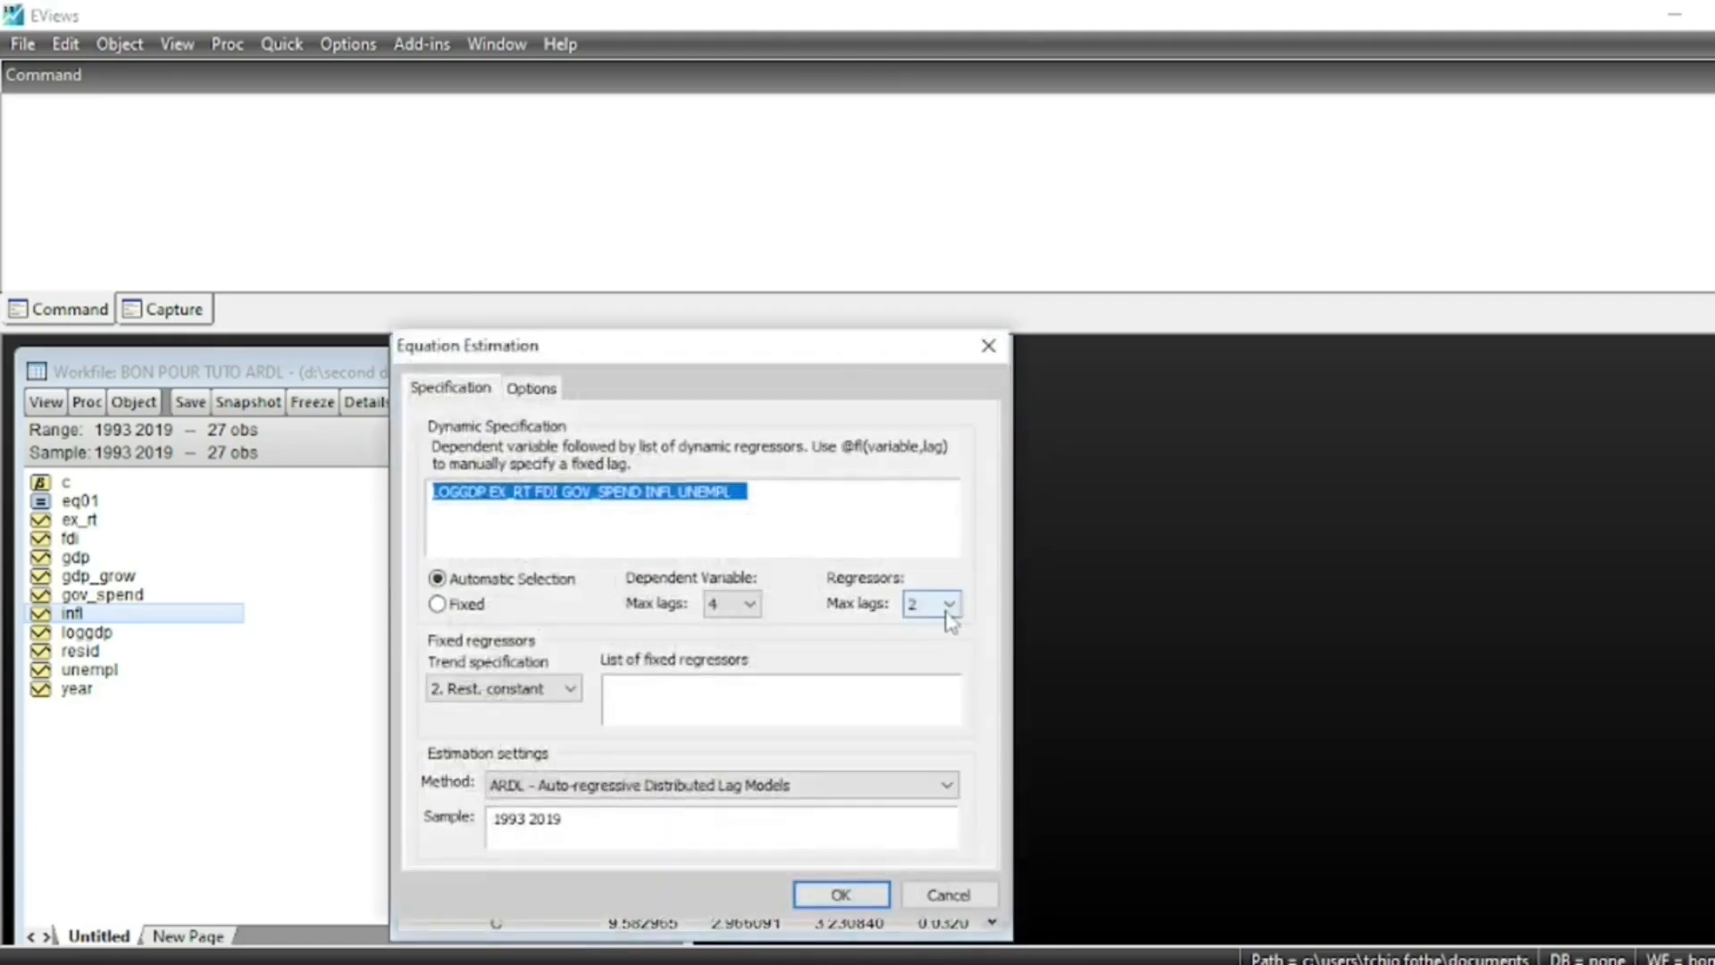
{"action": "left_click", "coordinate": [866, 895]}
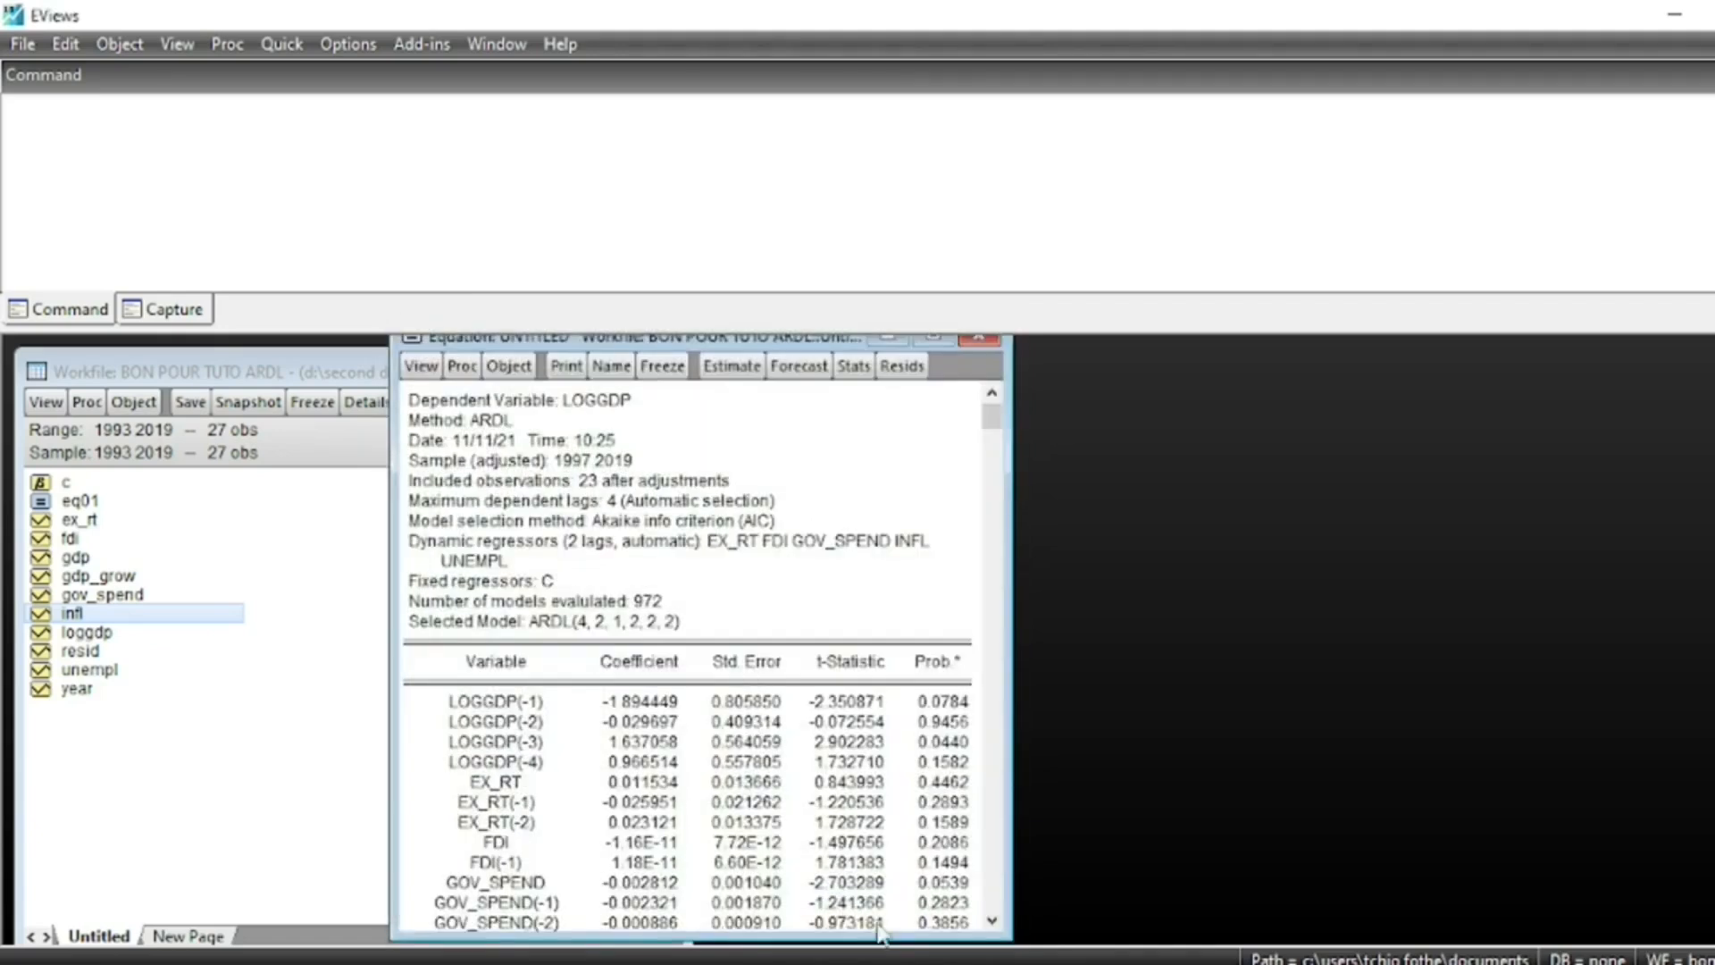
{"action": "scroll", "coordinate": [853, 746], "scroll_direction": "down", "scroll_amount": 2}
{"action": "scroll", "coordinate": [853, 746], "scroll_direction": "down", "scroll_amount": 3}
{"action": "scroll", "coordinate": [804, 706], "scroll_direction": "up", "scroll_amount": 4}
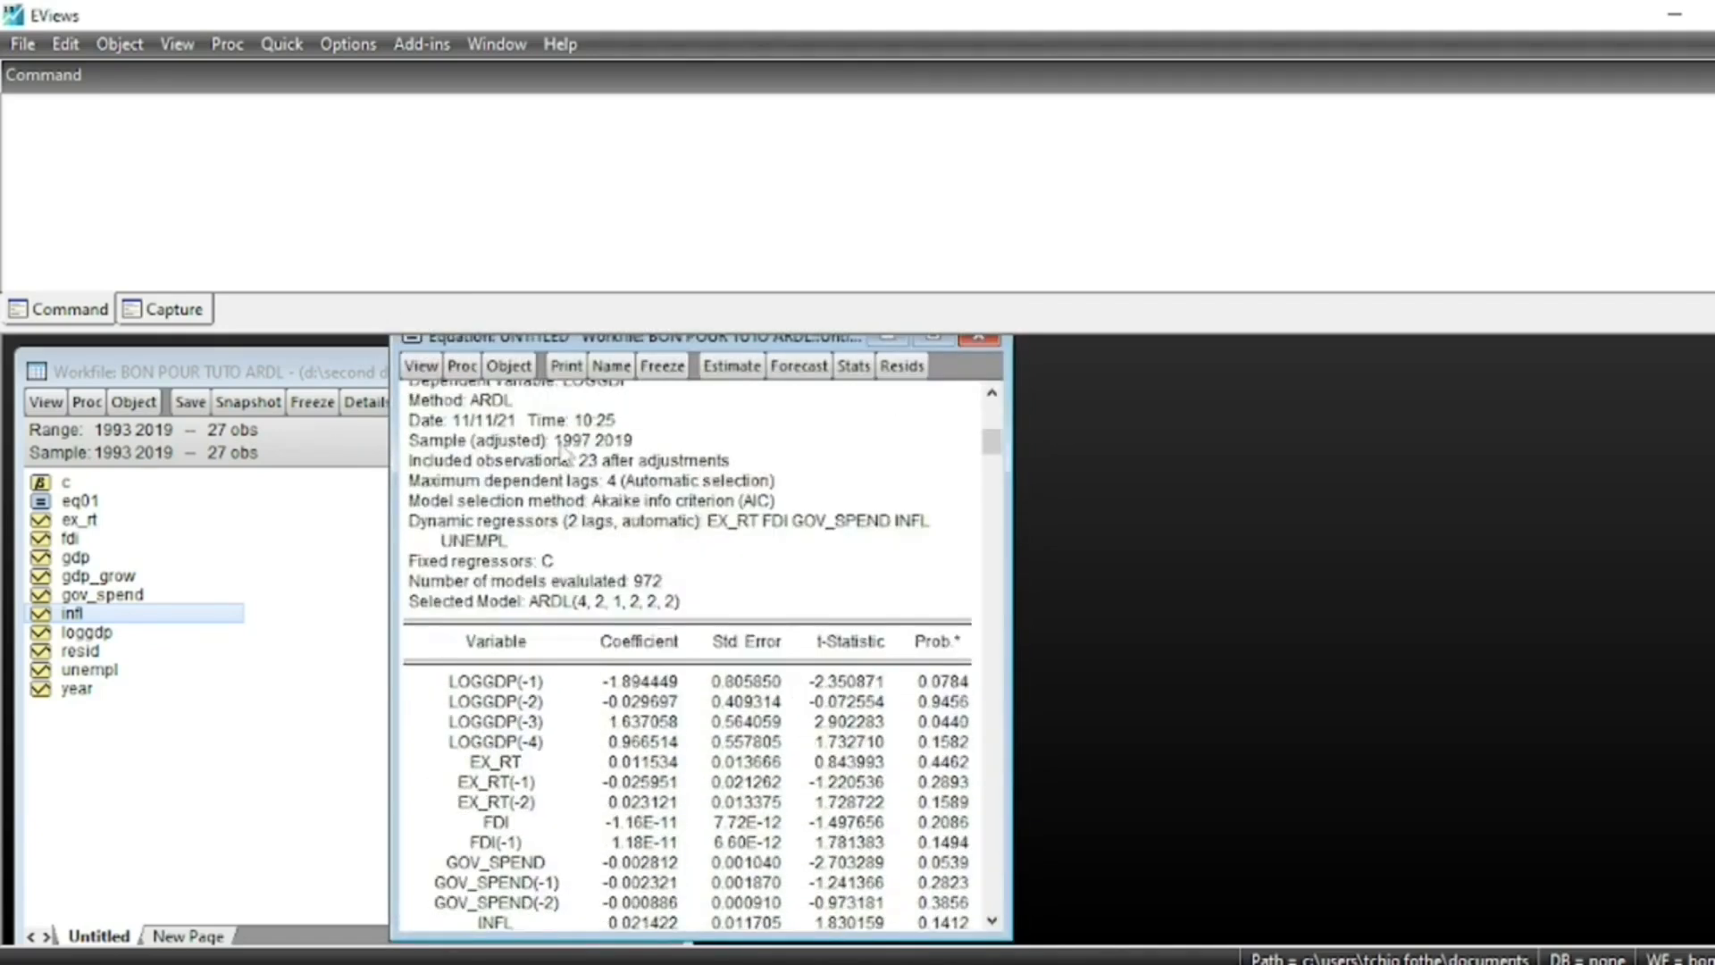
{"action": "scroll", "coordinate": [731, 660], "scroll_direction": "down", "scroll_amount": 3}
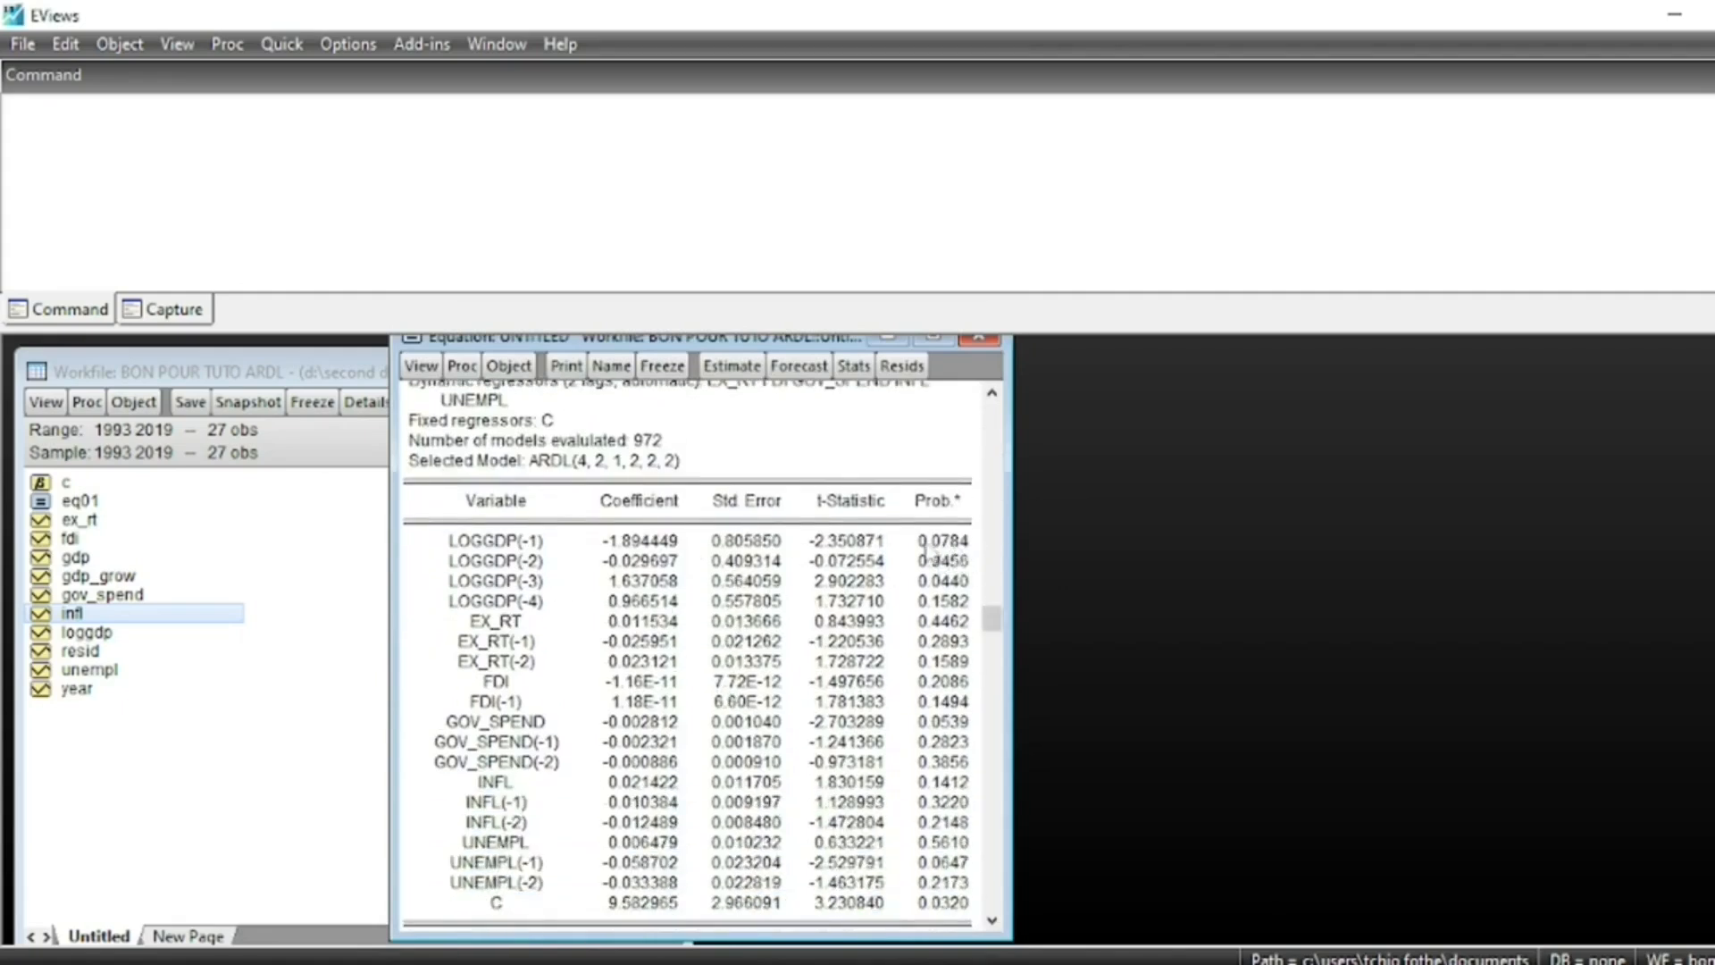
{"action": "scroll", "coordinate": [893, 759], "scroll_direction": "down", "scroll_amount": 4}
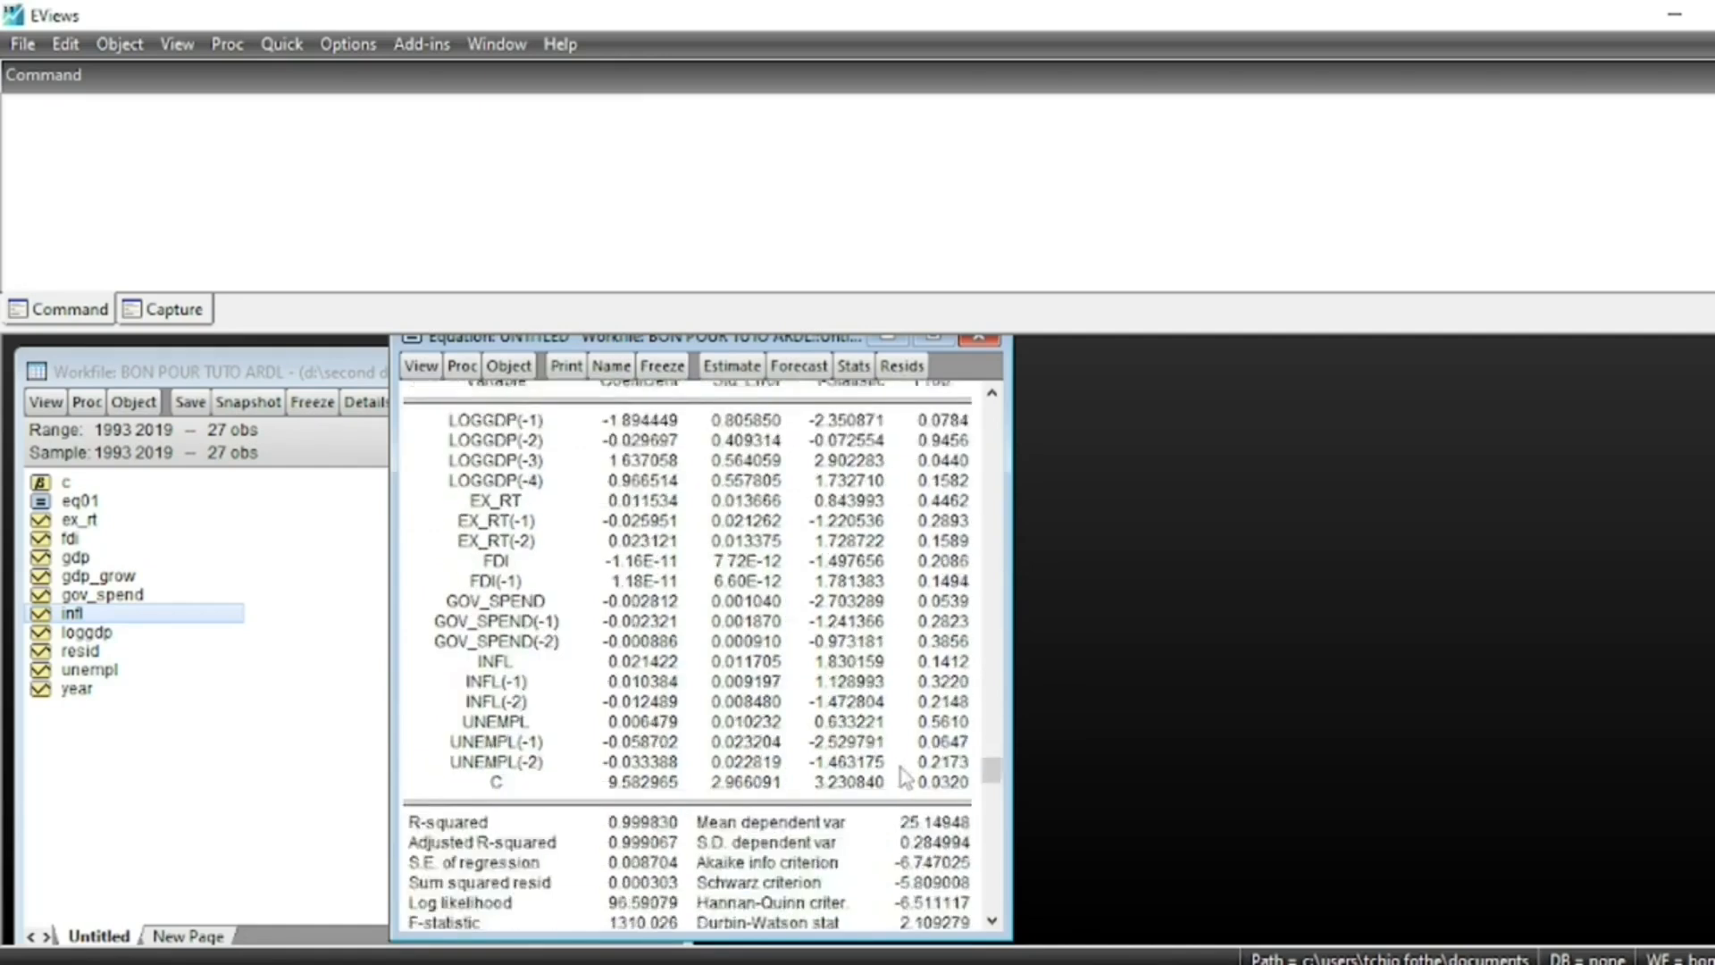
{"action": "scroll", "coordinate": [902, 741], "scroll_direction": "up", "scroll_amount": 4}
Estimate the ARDL model with the dependent variable's maximum lags set to 2, and check the output.
{"action": "left_click", "coordinate": [732, 368]}
{"action": "left_click", "coordinate": [750, 604]}
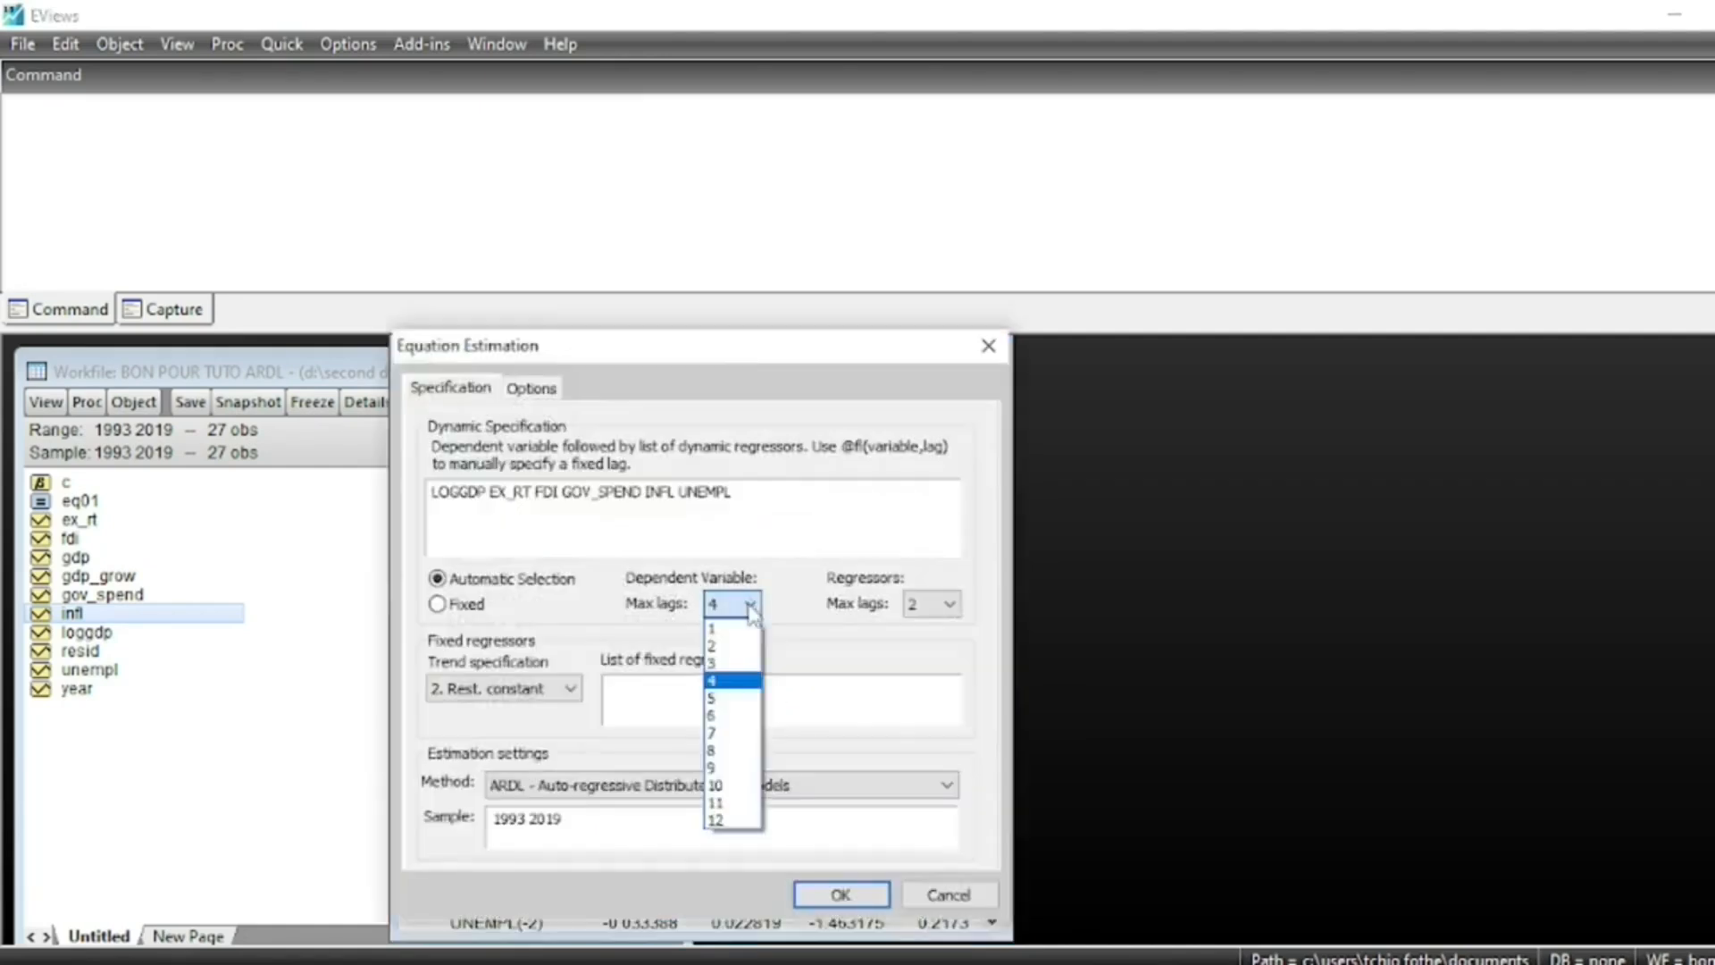
{"action": "left_click", "coordinate": [724, 645]}
{"action": "left_click", "coordinate": [817, 893]}
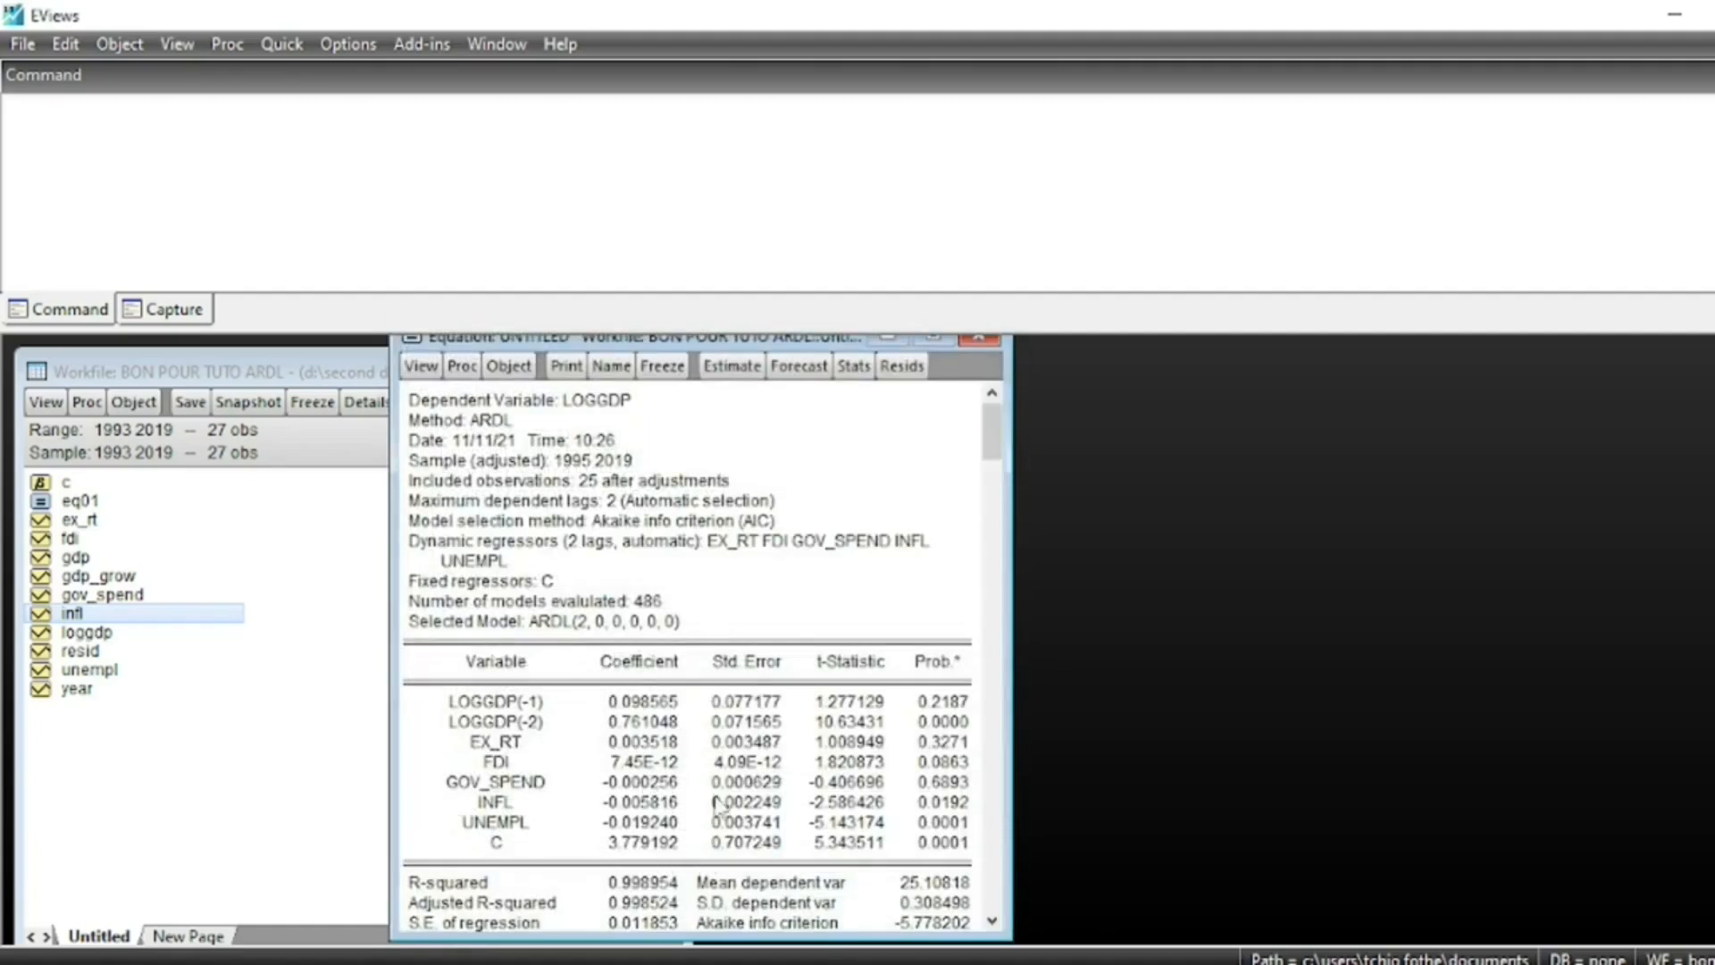
{"action": "scroll", "coordinate": [837, 534], "scroll_direction": "down", "scroll_amount": 2}
{"action": "scroll", "coordinate": [833, 485], "scroll_direction": "up", "scroll_amount": 1}
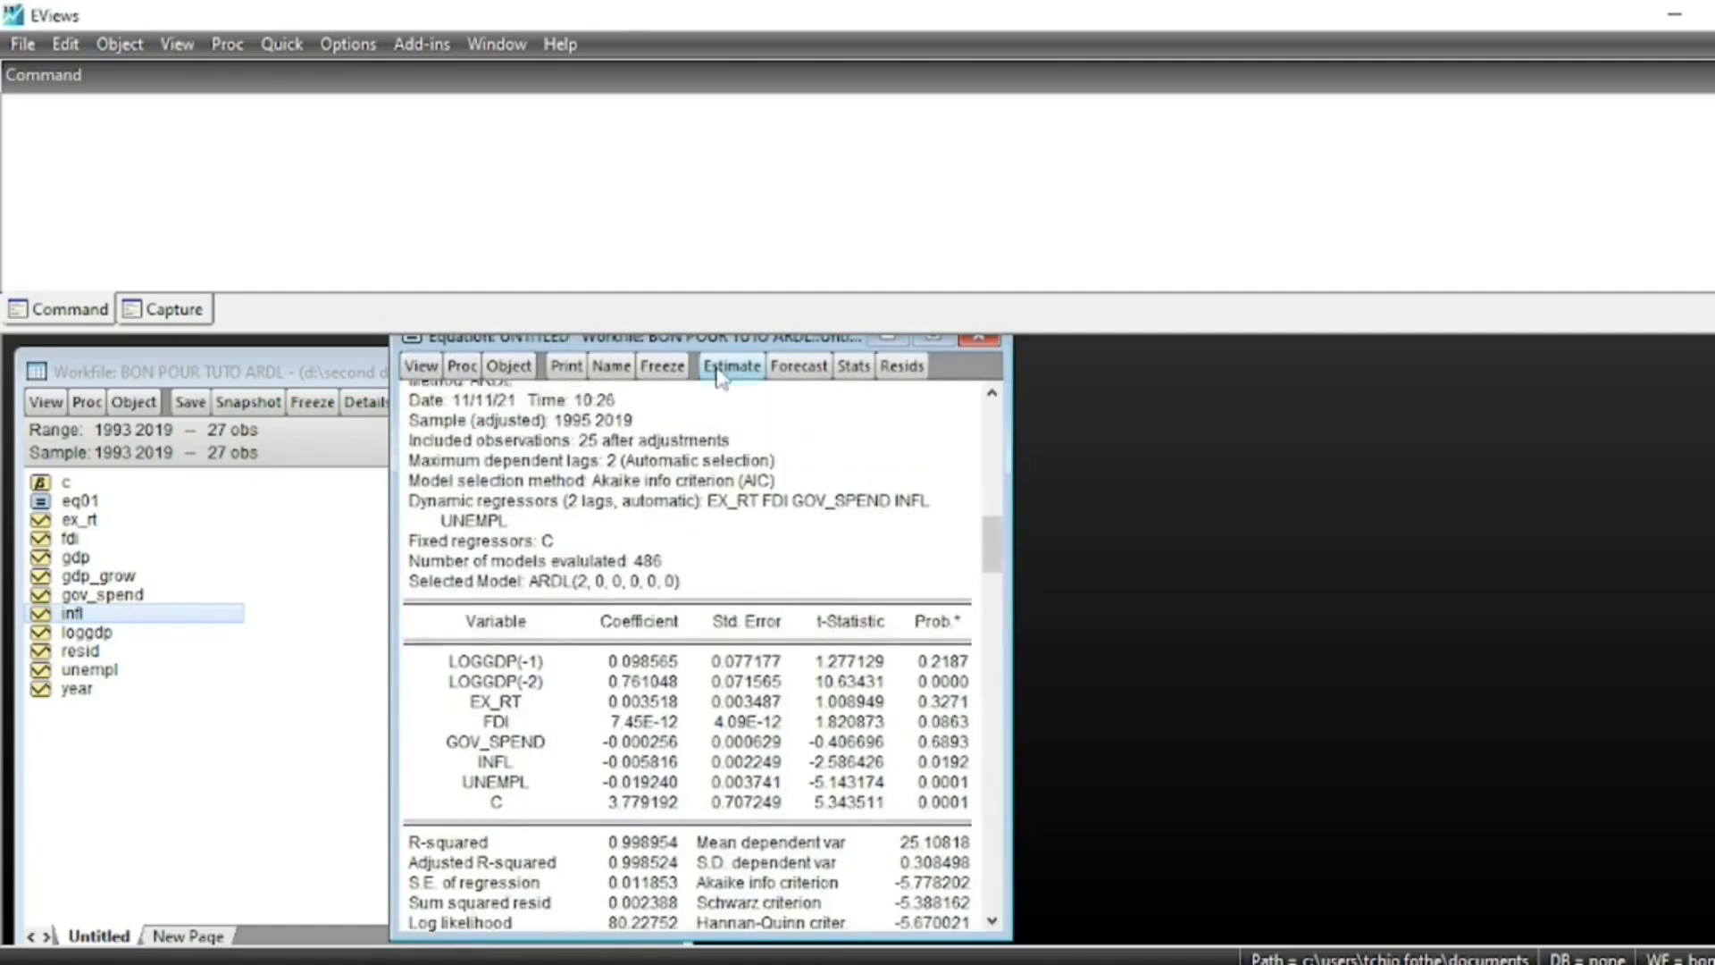
Estimate the ARDL model with the dependent variable's maximum lags set to 3, and review the coefficients and fit statistics.
{"action": "left_click", "coordinate": [731, 367]}
{"action": "left_click", "coordinate": [753, 606]}
{"action": "left_click", "coordinate": [726, 668]}
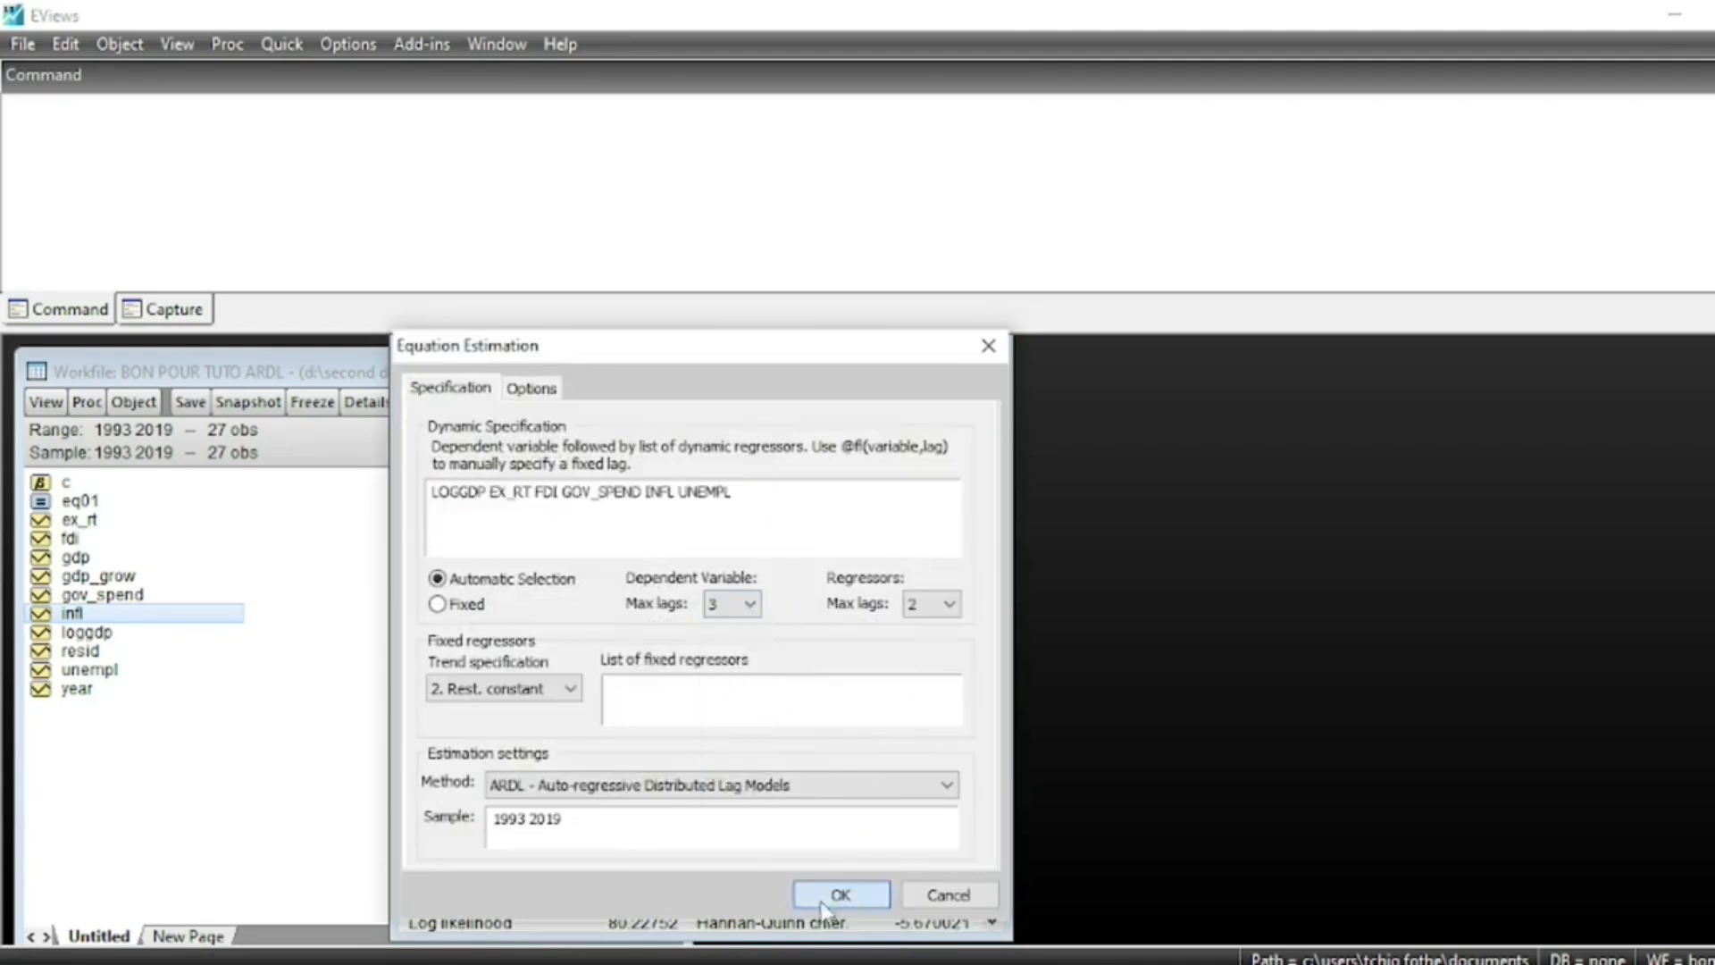
{"action": "left_click", "coordinate": [826, 897]}
{"action": "scroll", "coordinate": [971, 829], "scroll_direction": "down", "scroll_amount": 3}
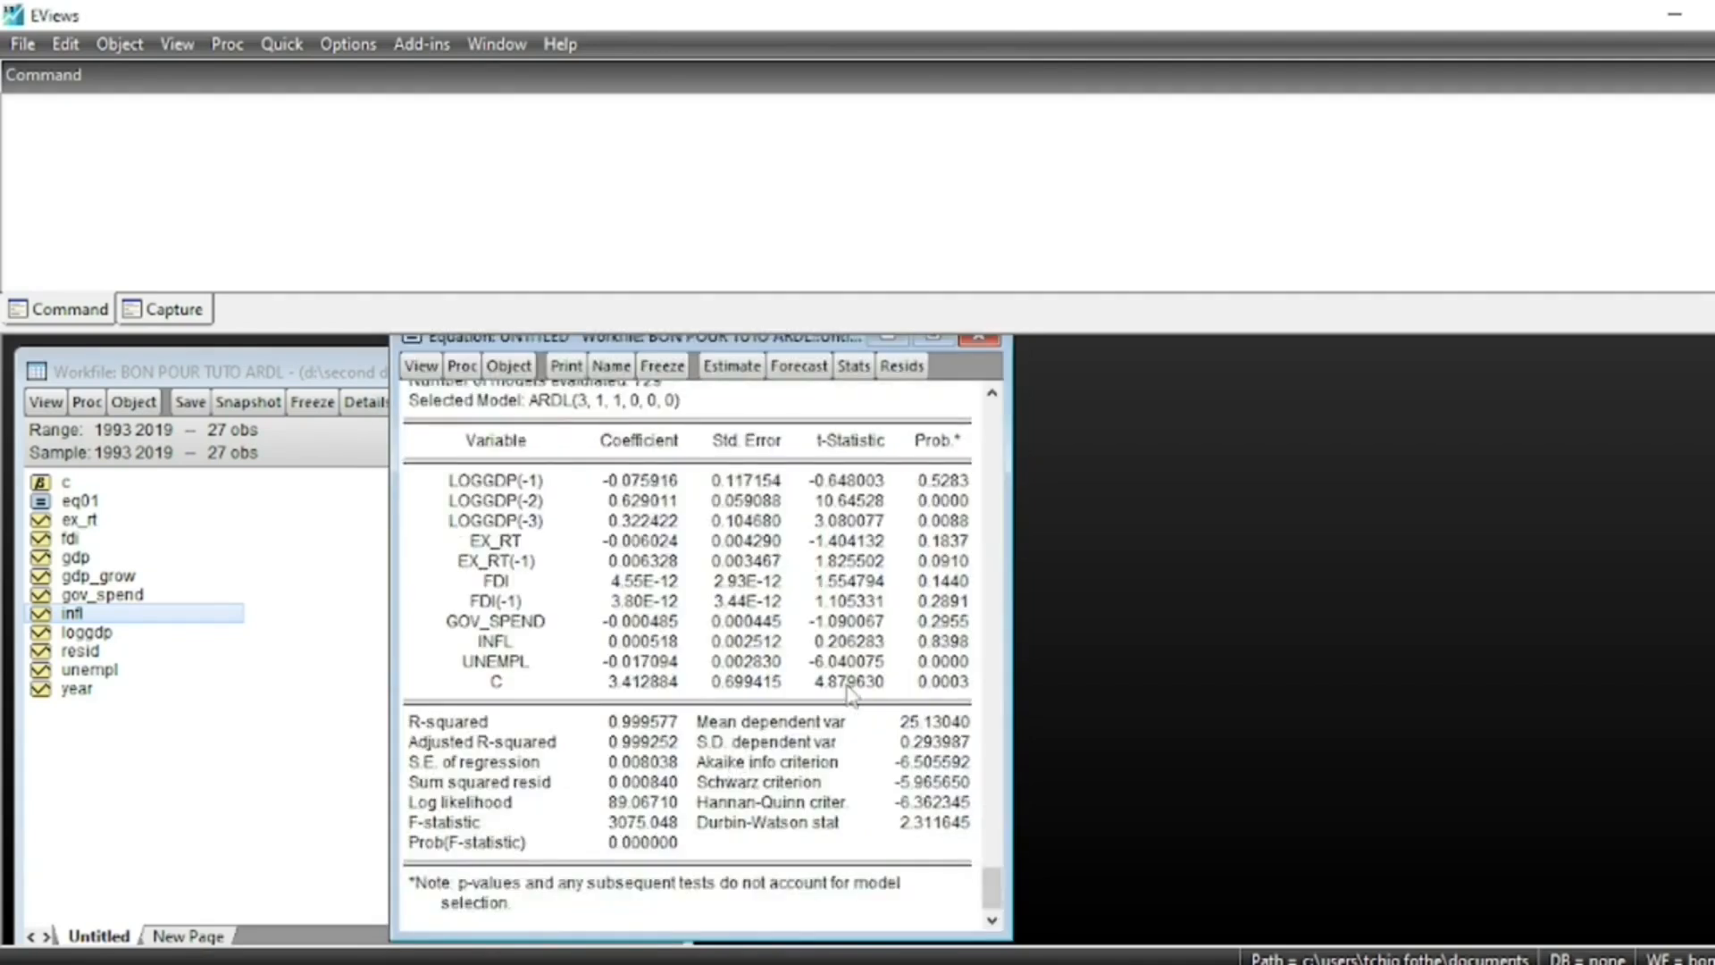
{"action": "scroll", "coordinate": [914, 581], "scroll_direction": "up", "scroll_amount": 1}
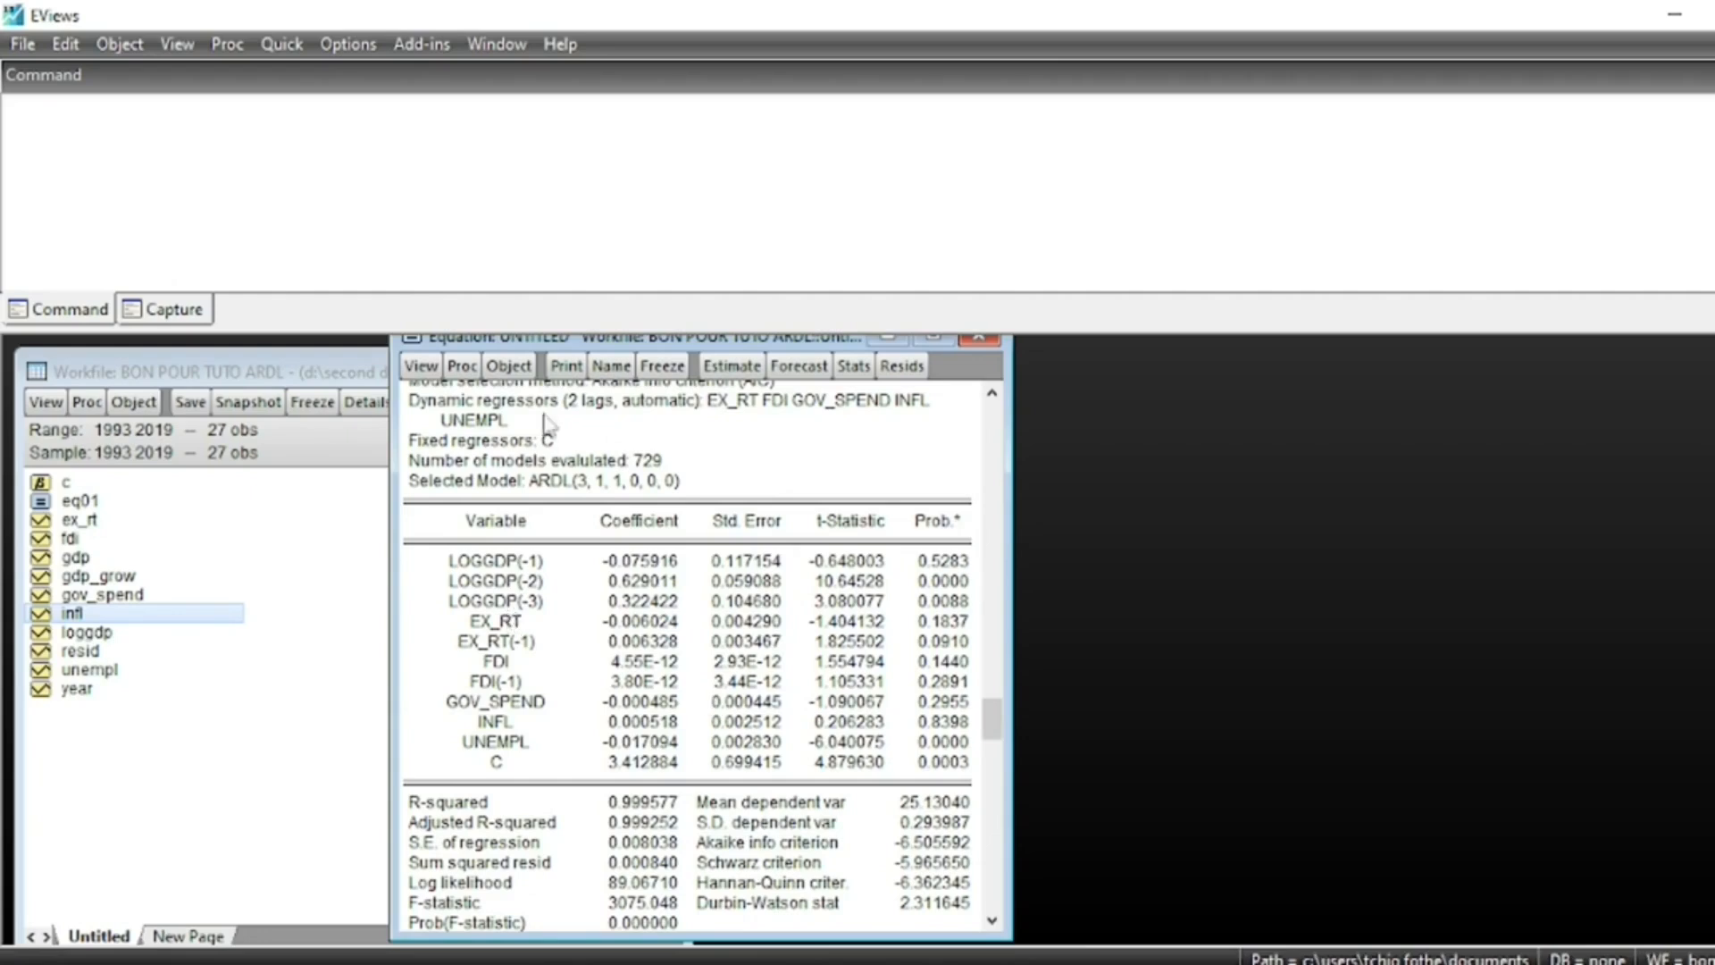
Run the Long Run Form and Bounds Test on the equation, and widen its window to show the whole F-Bounds Test table.
{"action": "left_click", "coordinate": [421, 368]}
{"action": "mouse_move", "coordinate": [514, 623]}
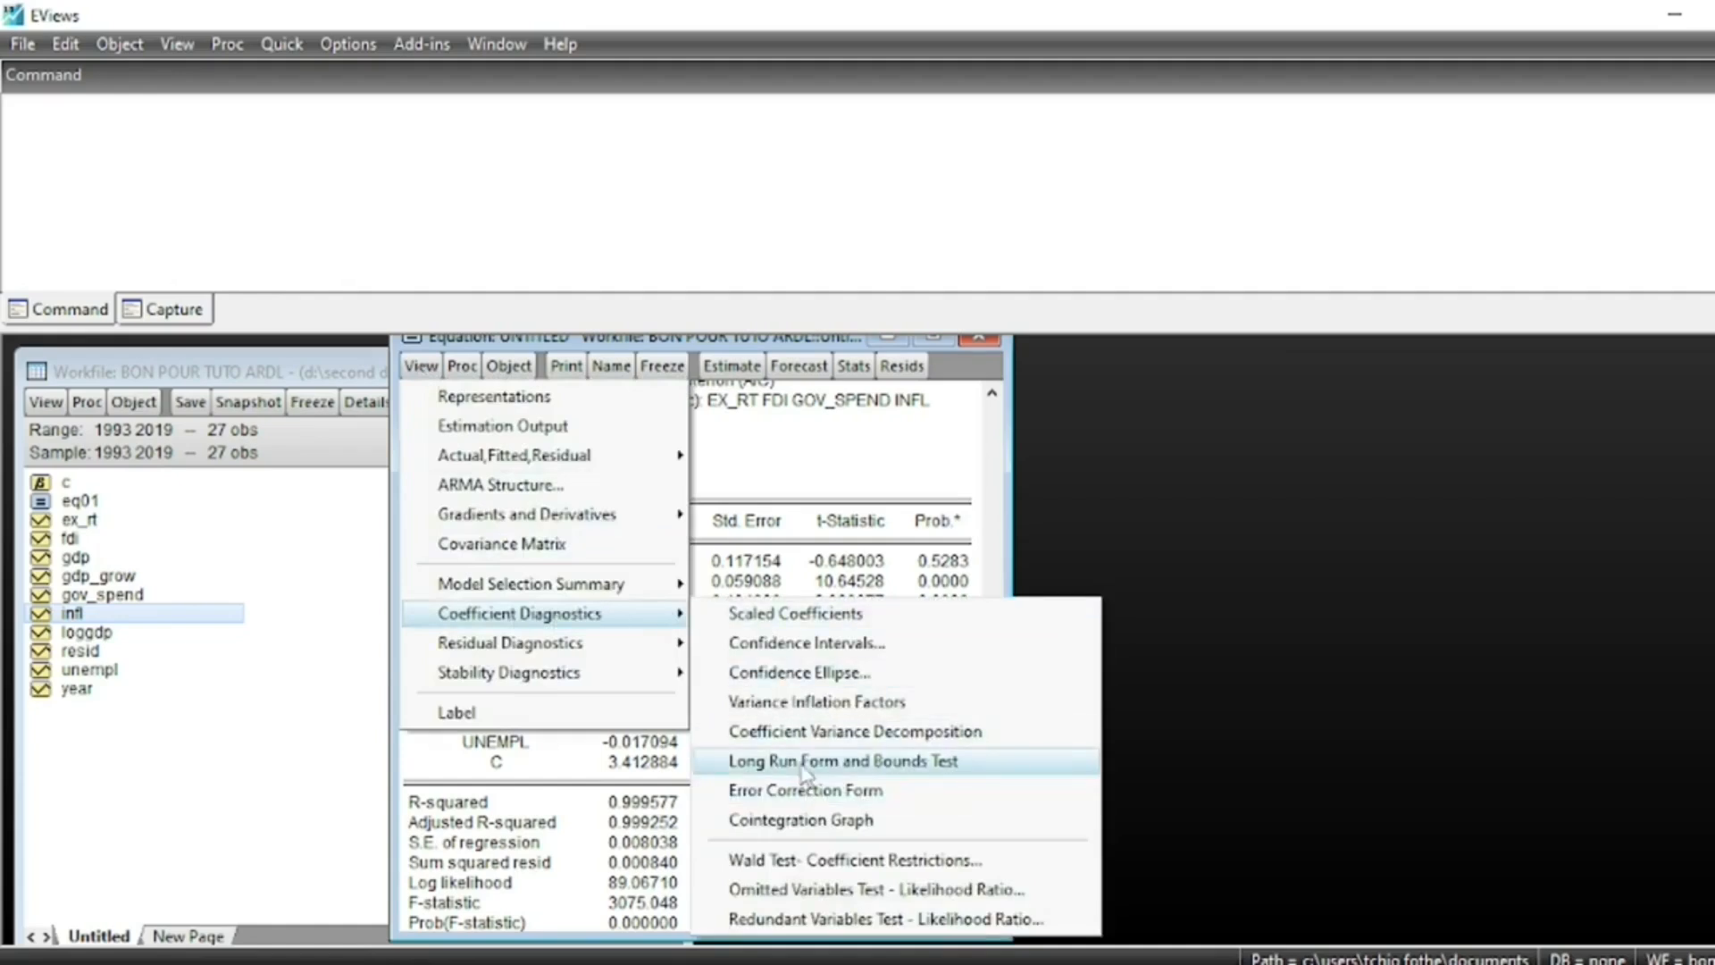
{"action": "left_click", "coordinate": [863, 765]}
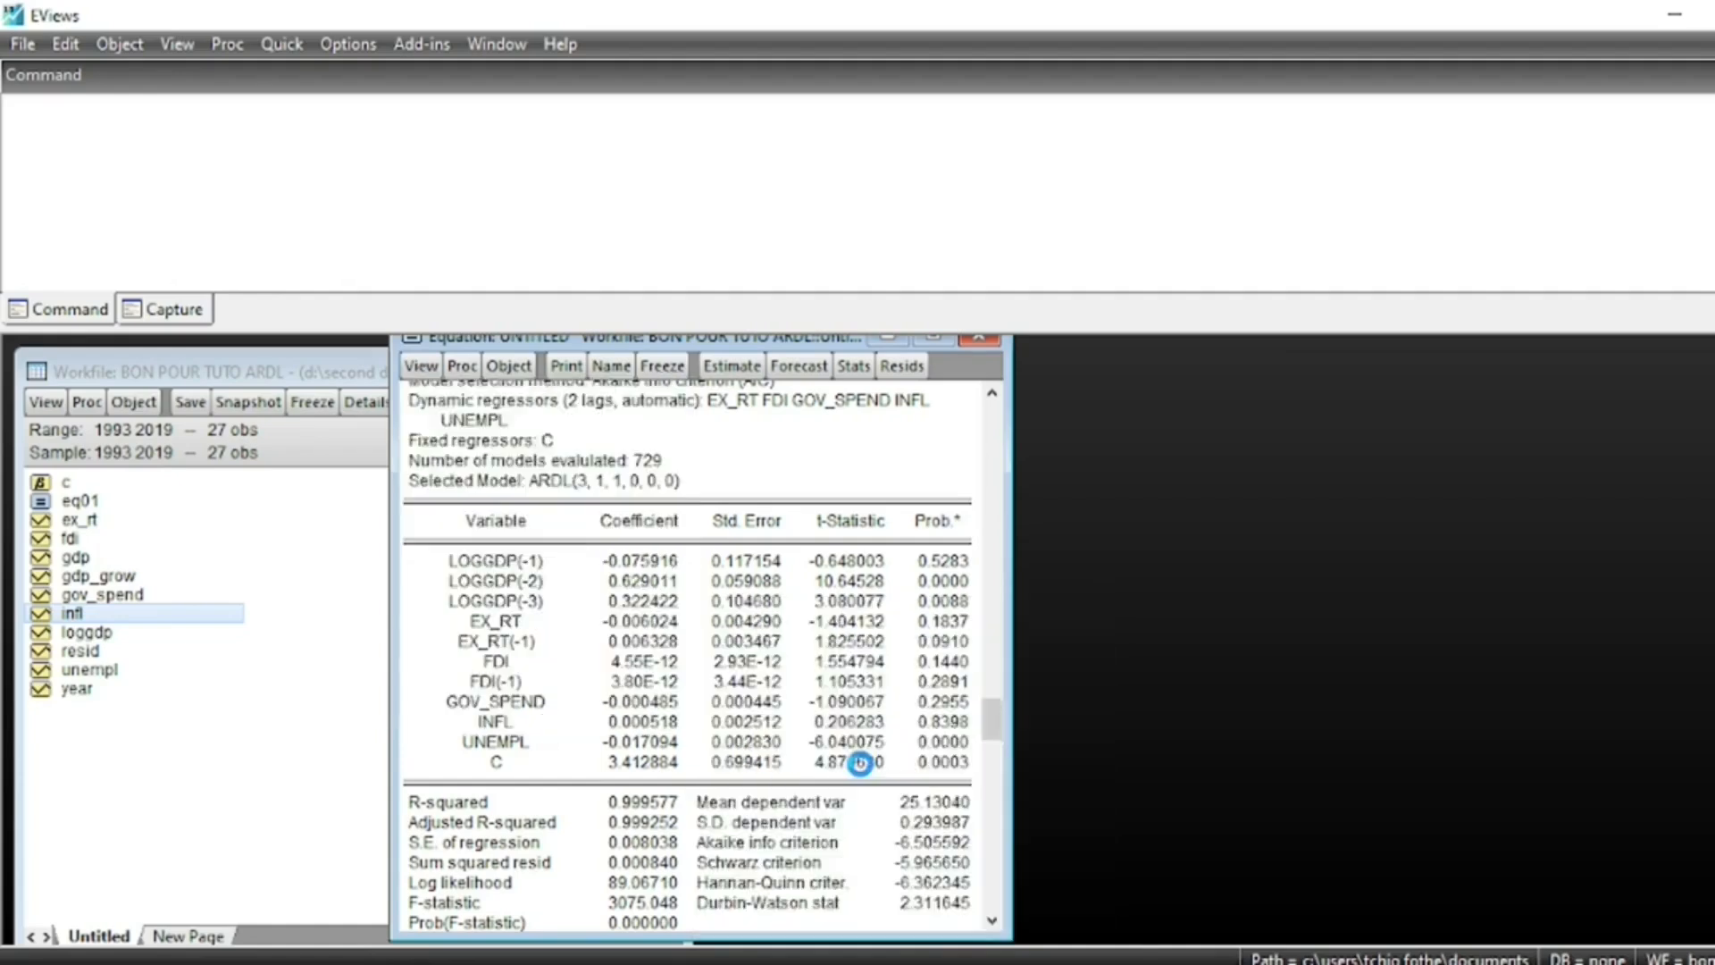
{"action": "scroll", "coordinate": [820, 694], "scroll_direction": "down", "scroll_amount": 12}
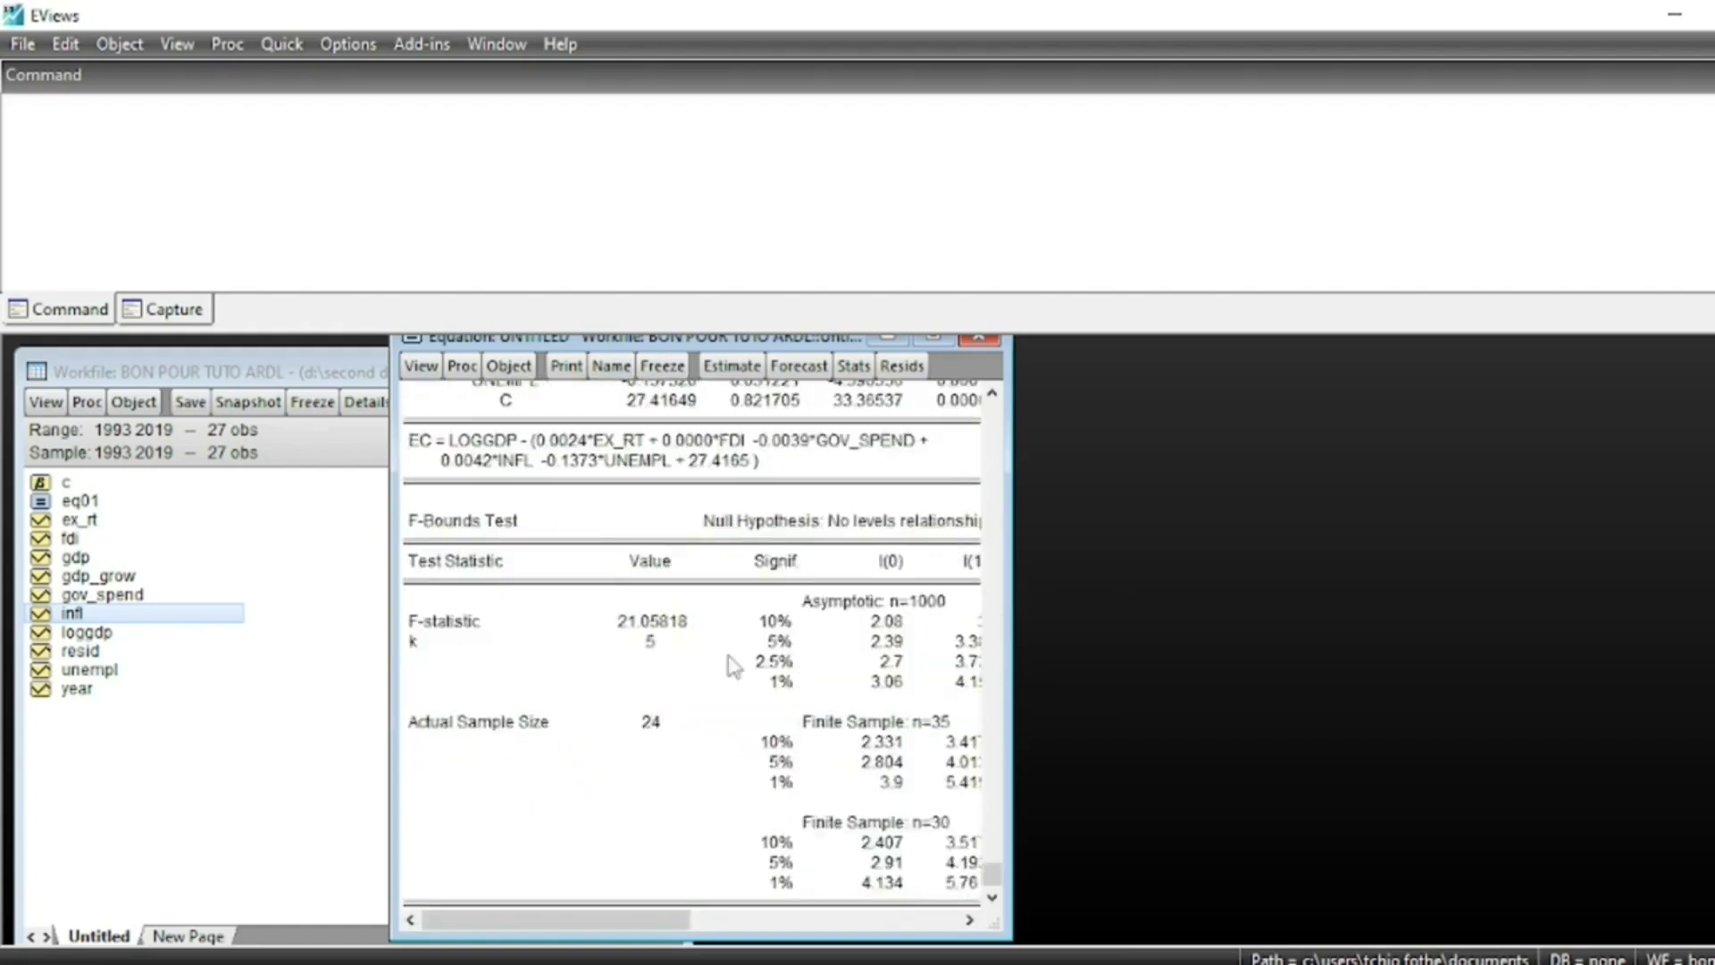
{"action": "left_click_drag", "start_coordinate": [1006, 662], "coordinate": [1170, 661]}
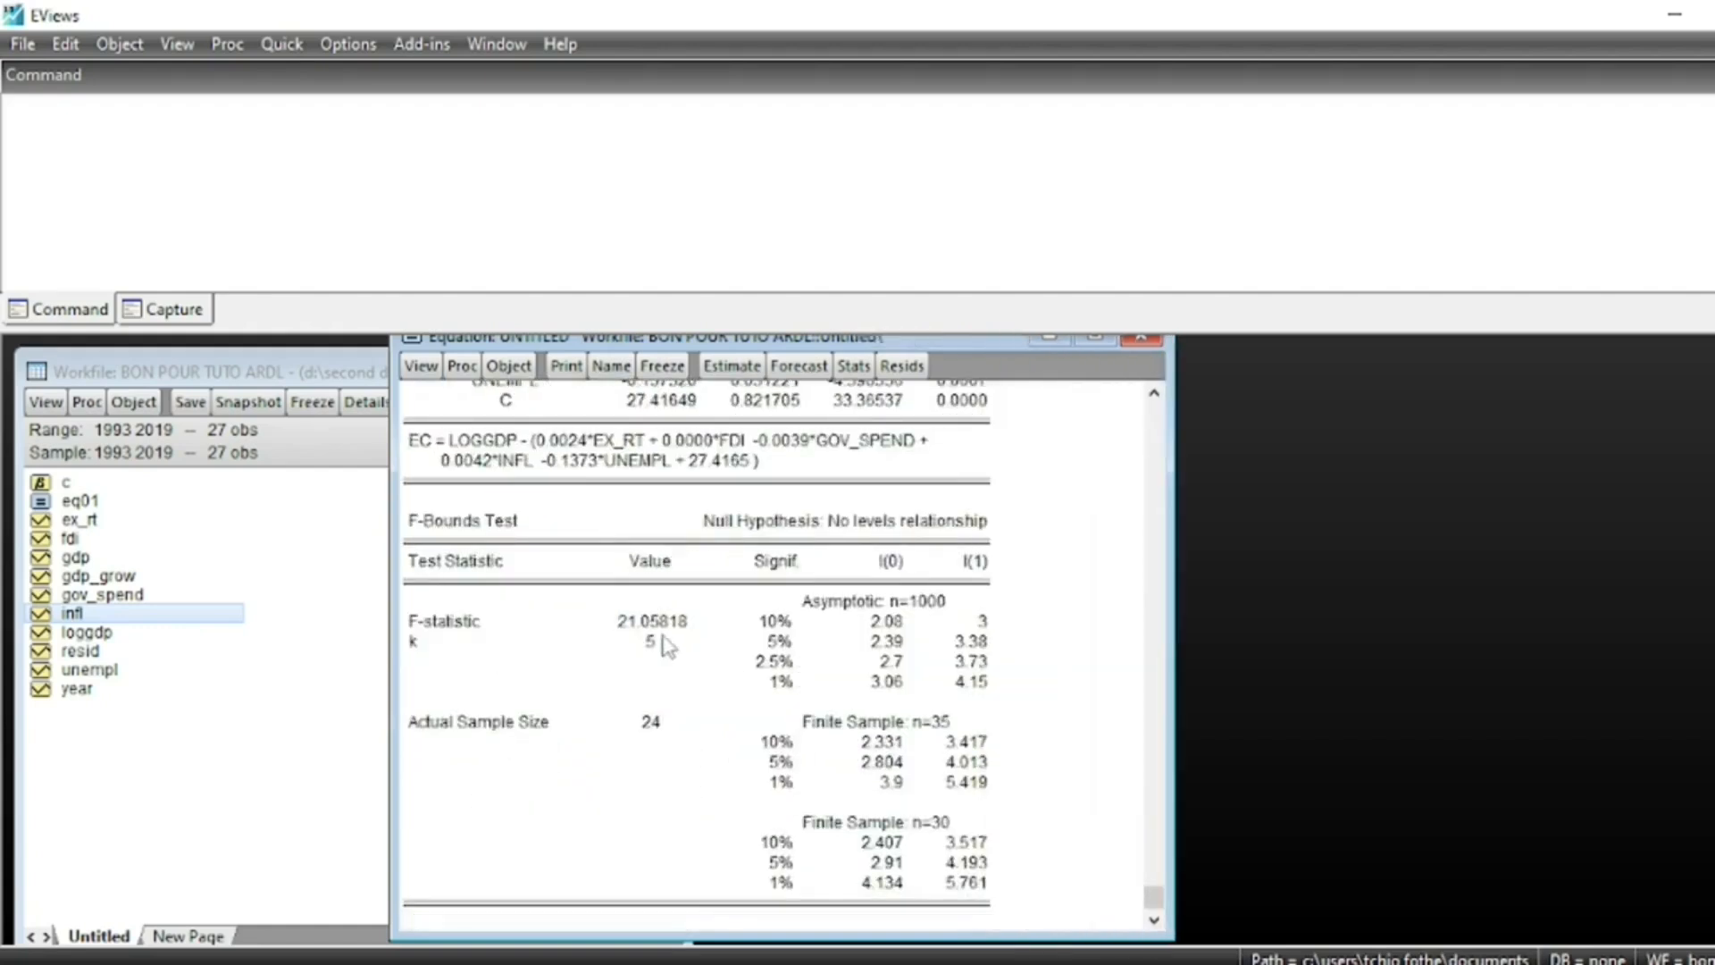
Compare the bounds test F-statistic with the asymptotic I(0) and I(1) critical values.
{"action": "left_click", "coordinate": [613, 628]}
{"action": "left_click_drag", "start_coordinate": [612, 629], "coordinate": [686, 619]}
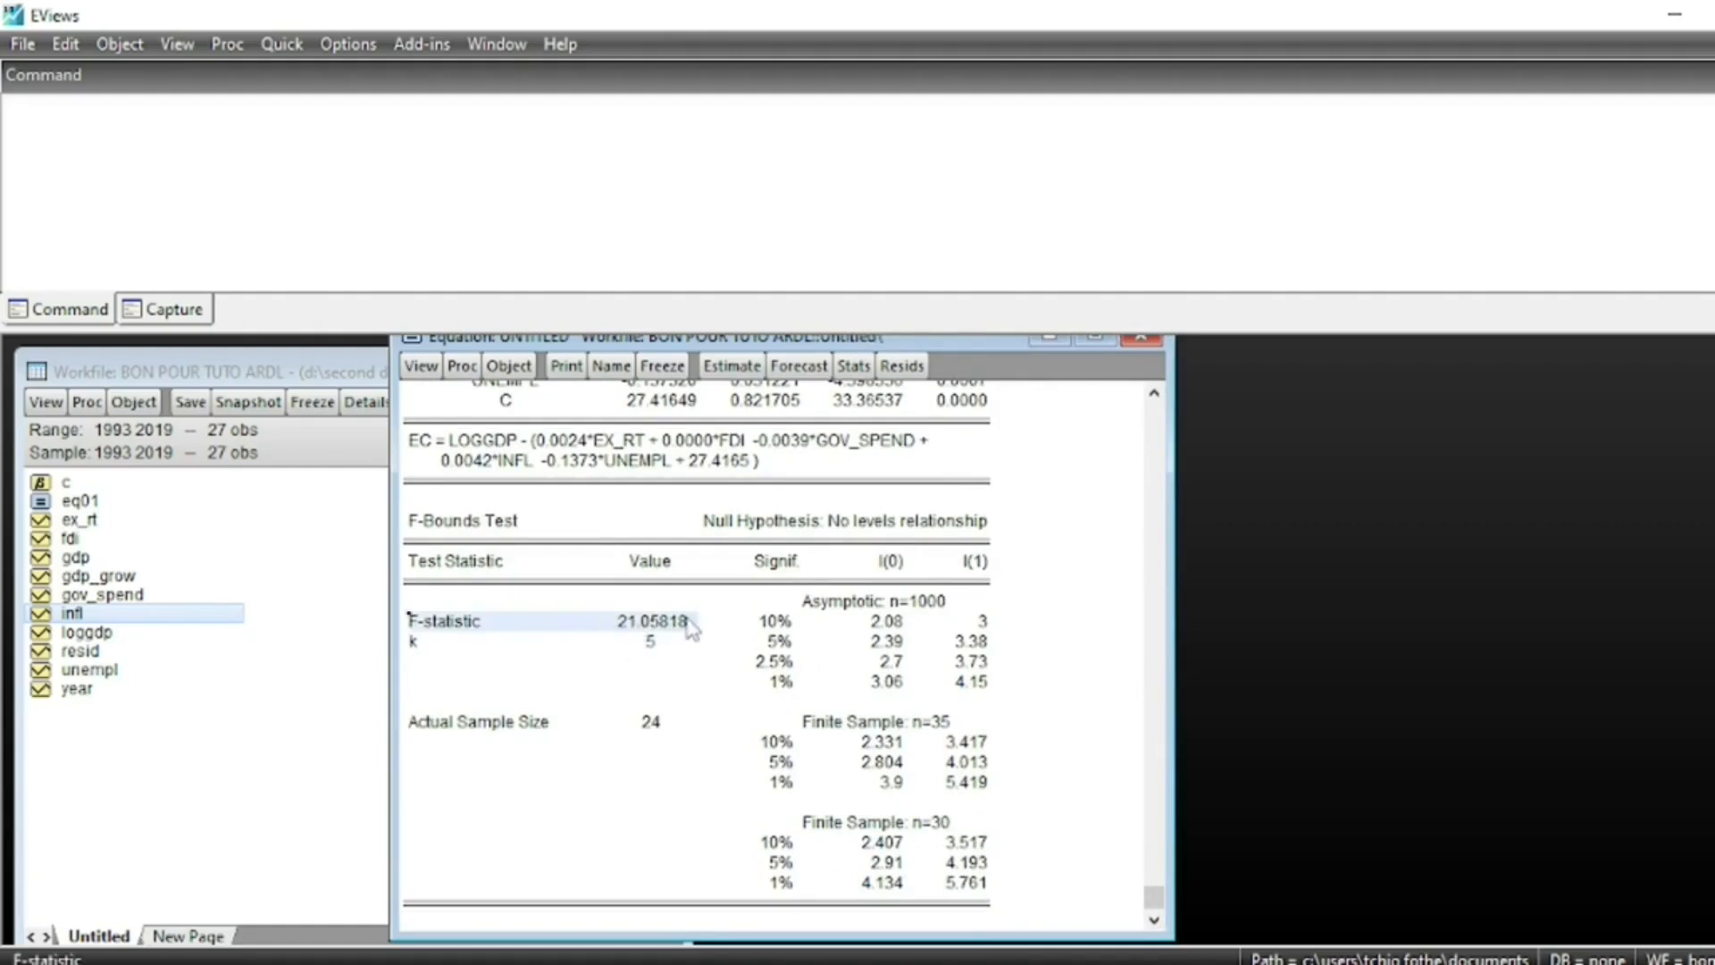
{"action": "left_click_drag", "start_coordinate": [806, 617], "coordinate": [978, 688]}
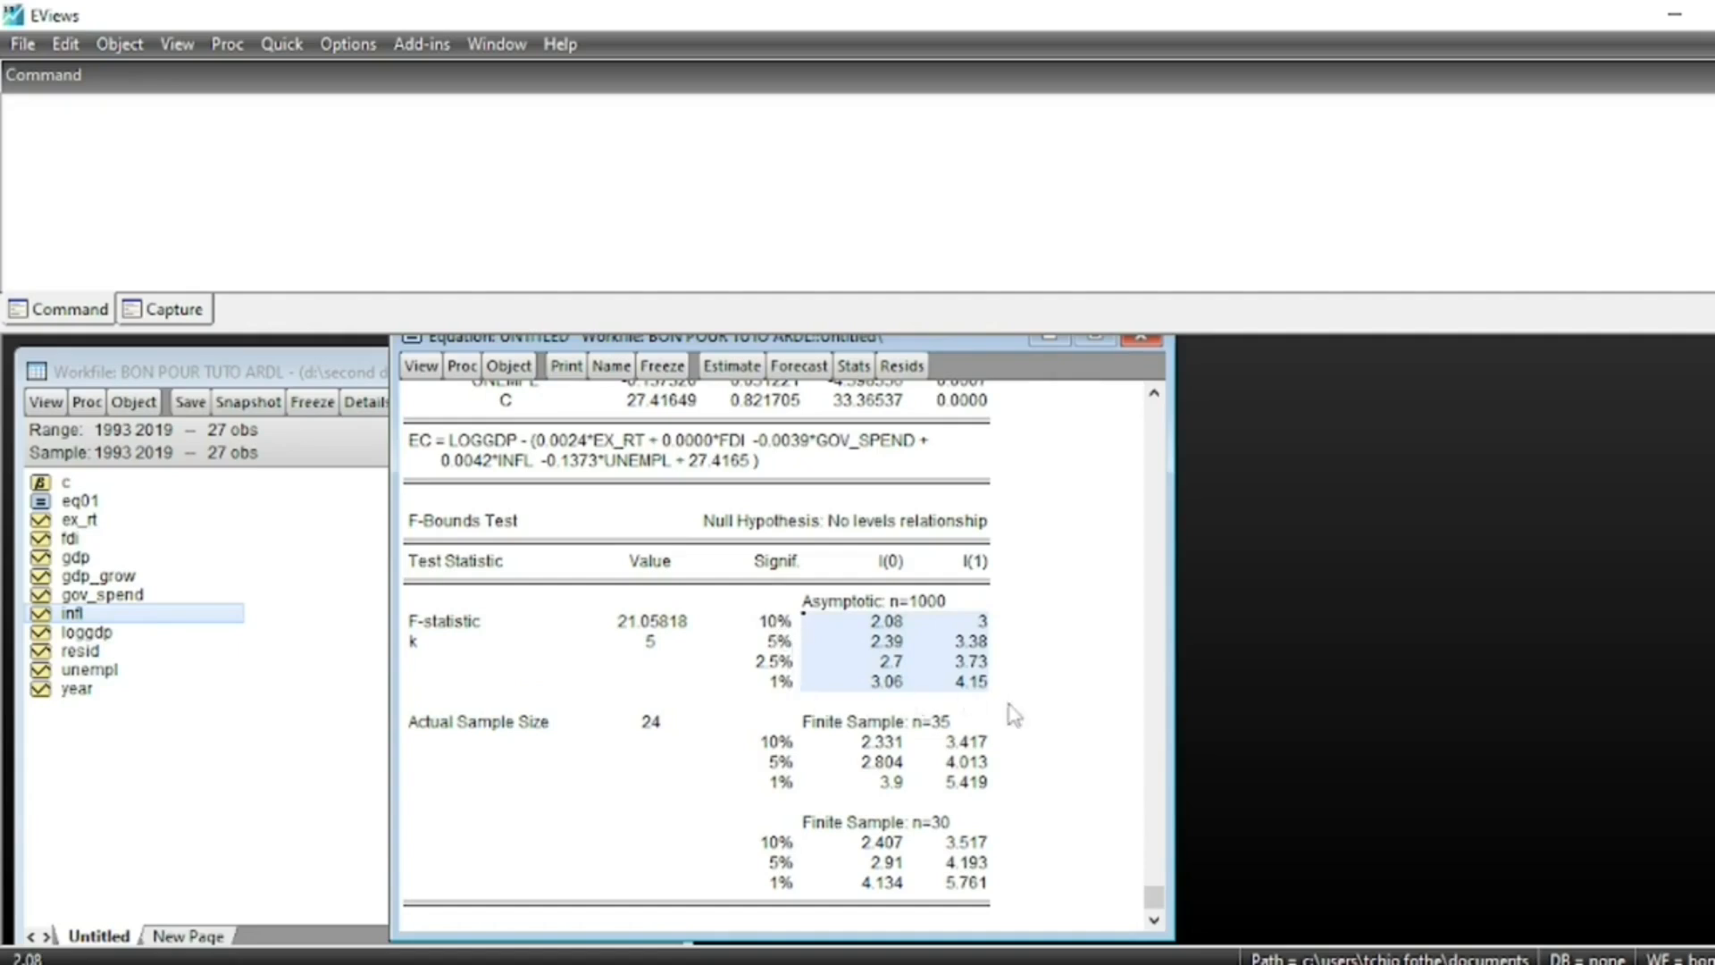
Examine the long-run coefficients and probabilities in the Levels Equation table, especially for EX_RT, FDI and UNEMPL.
{"action": "scroll", "coordinate": [708, 679], "scroll_direction": "up", "scroll_amount": 2}
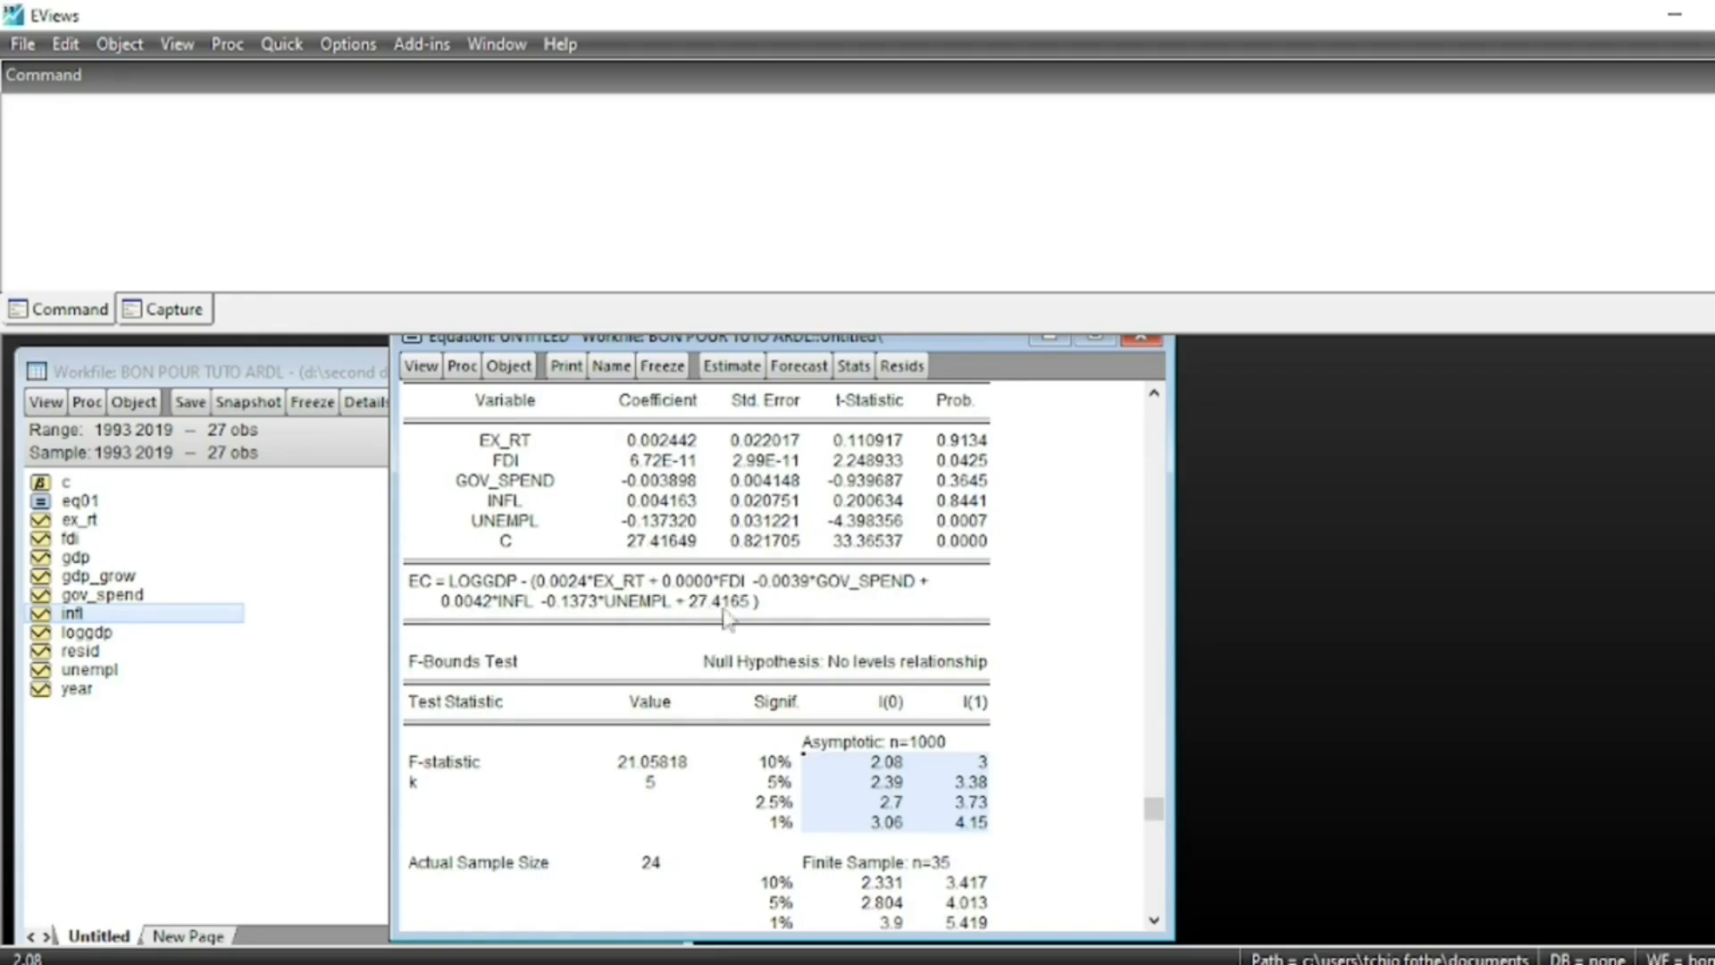
{"action": "scroll", "coordinate": [731, 615], "scroll_direction": "up", "scroll_amount": 1}
{"action": "left_click_drag", "start_coordinate": [433, 425], "coordinate": [969, 645]}
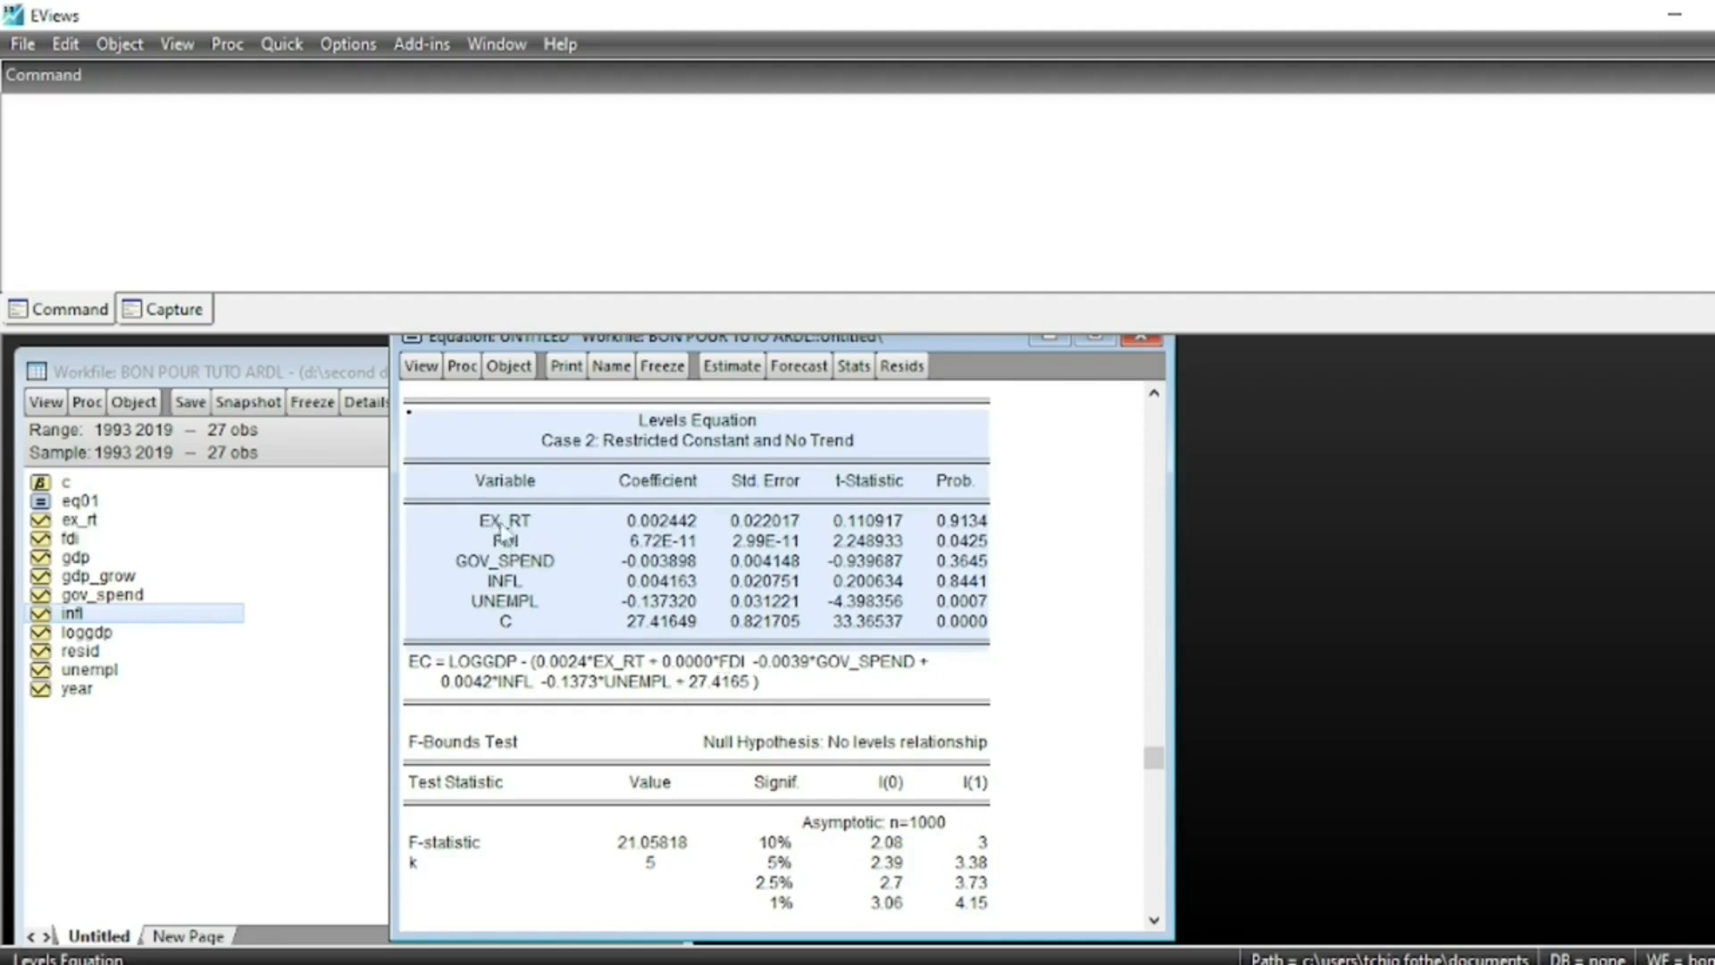
{"action": "left_click", "coordinate": [632, 525]}
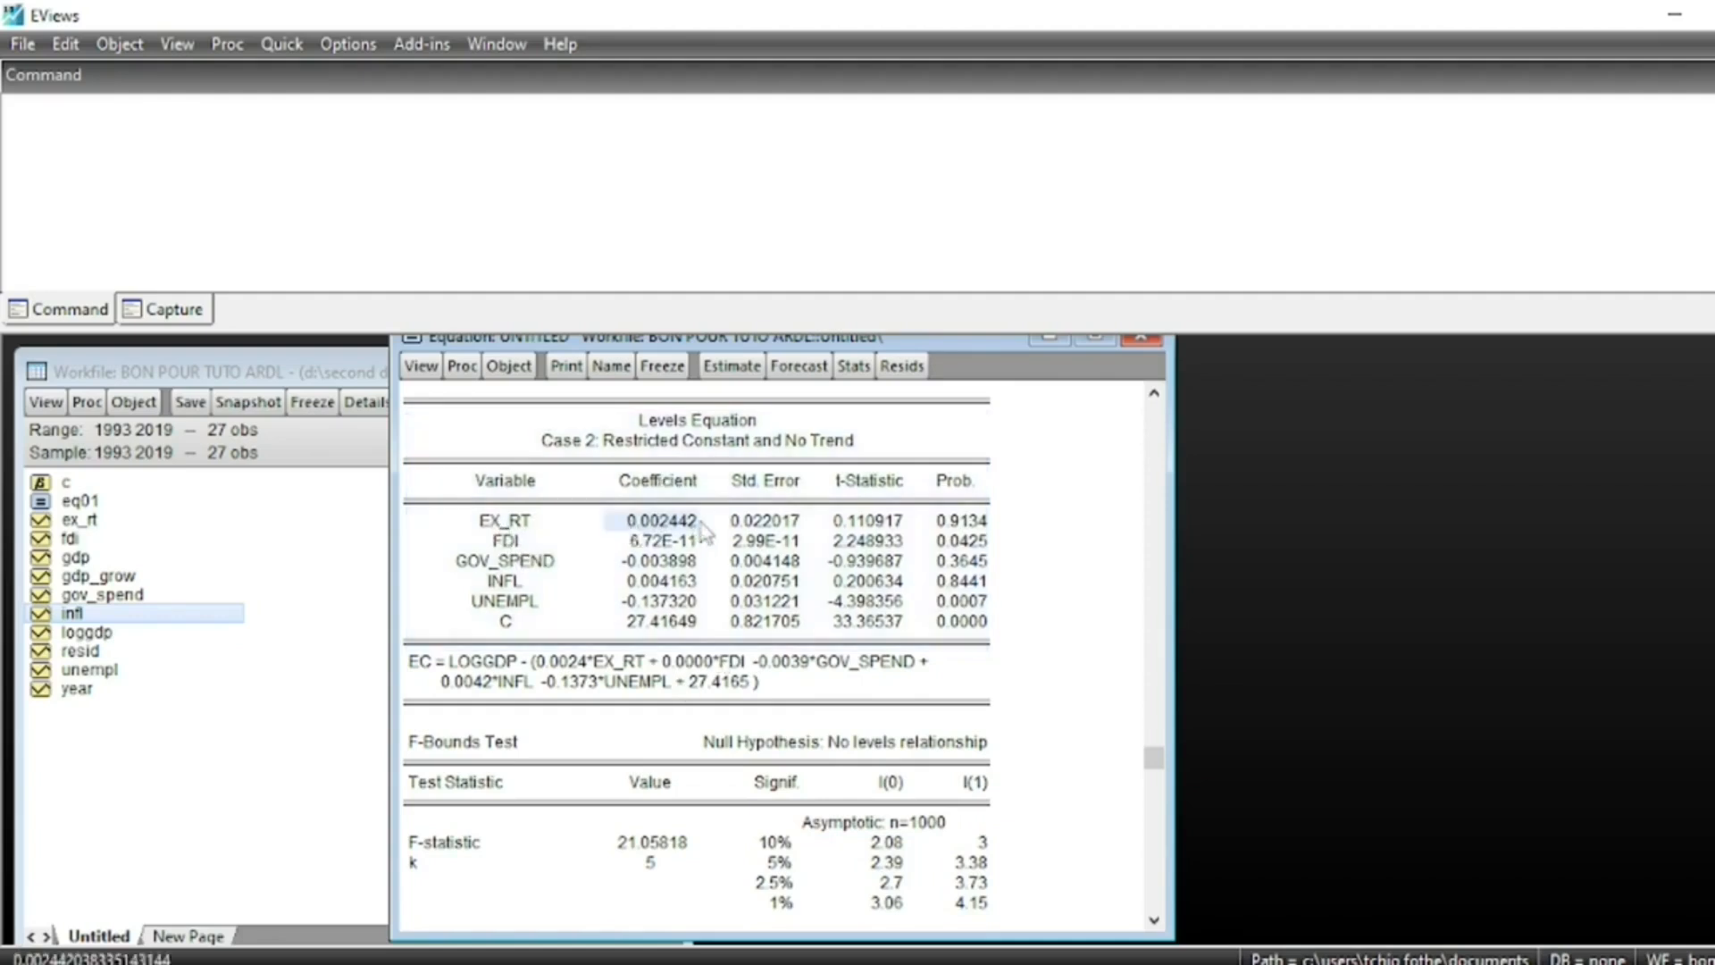
{"action": "left_click", "coordinate": [949, 528]}
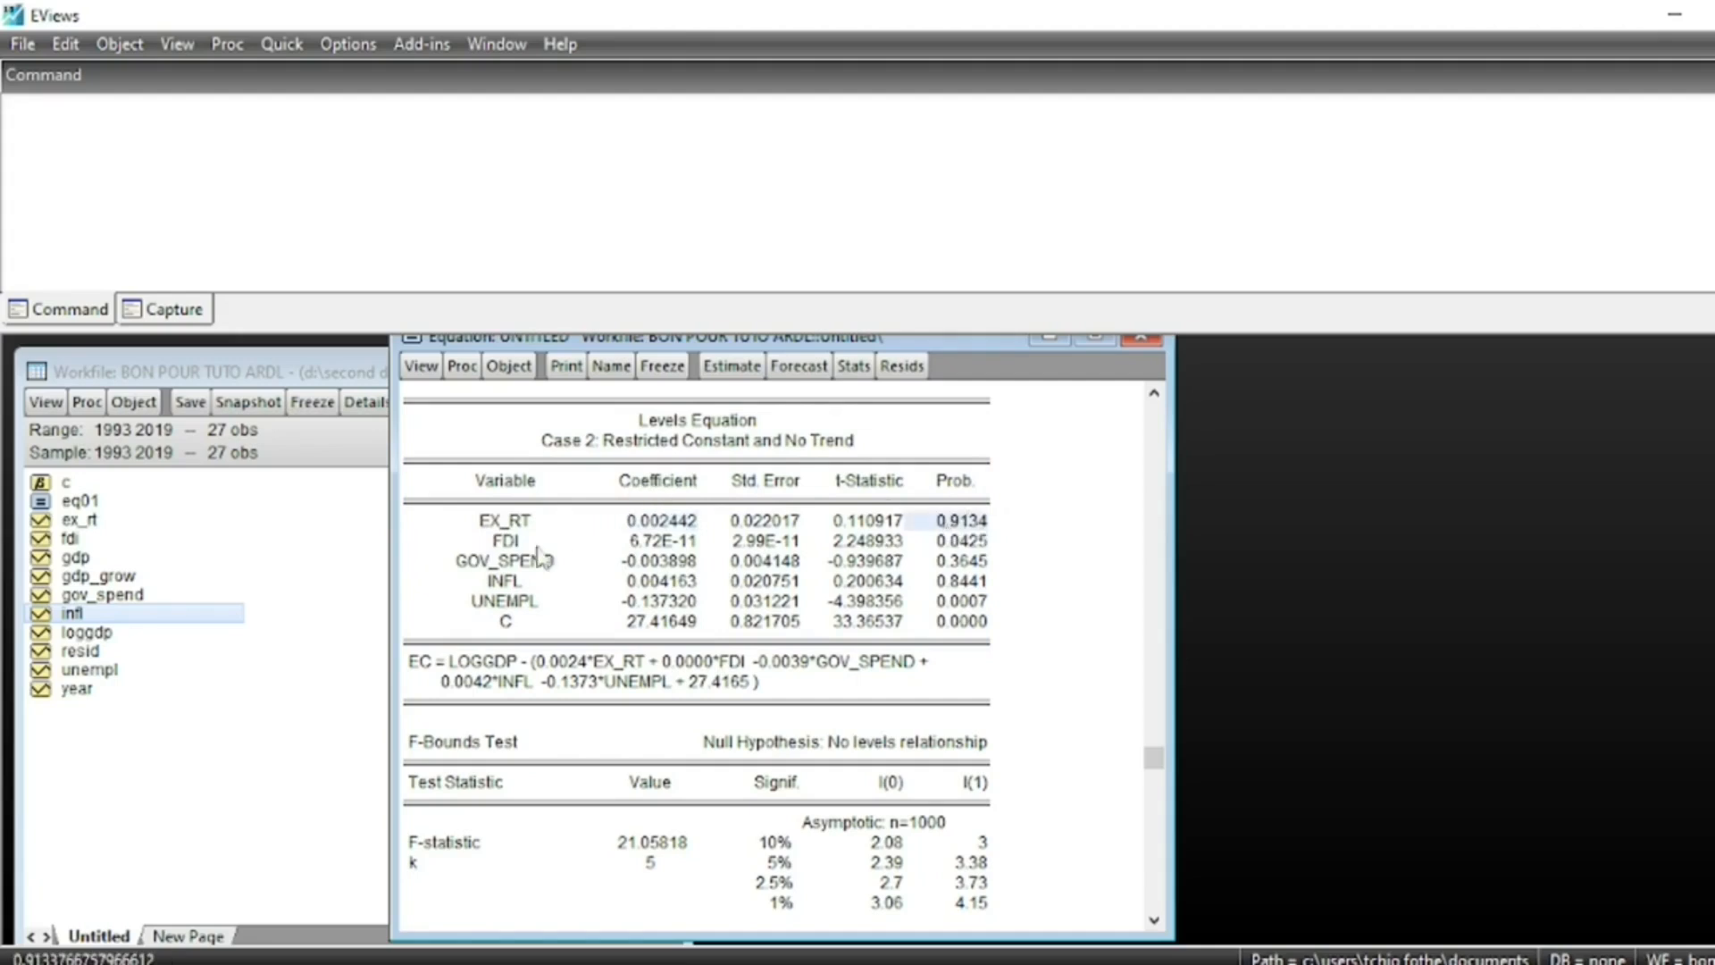
{"action": "left_click_drag", "start_coordinate": [504, 543], "coordinate": [981, 554]}
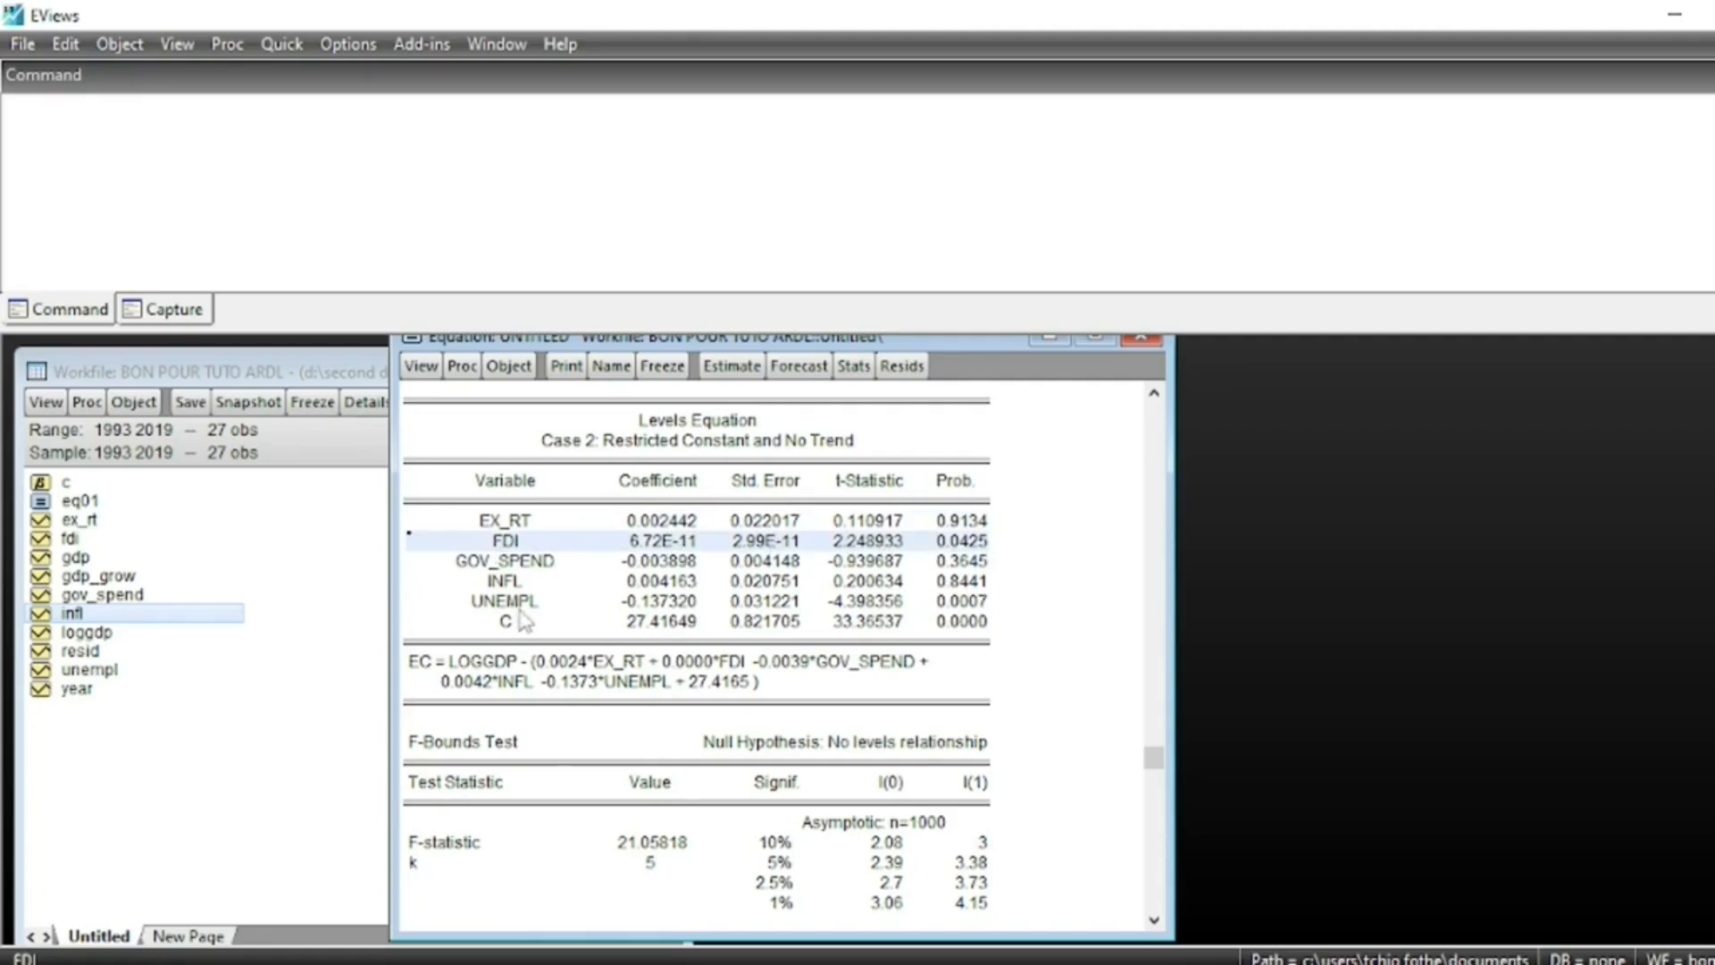
{"action": "left_click", "coordinate": [703, 606]}
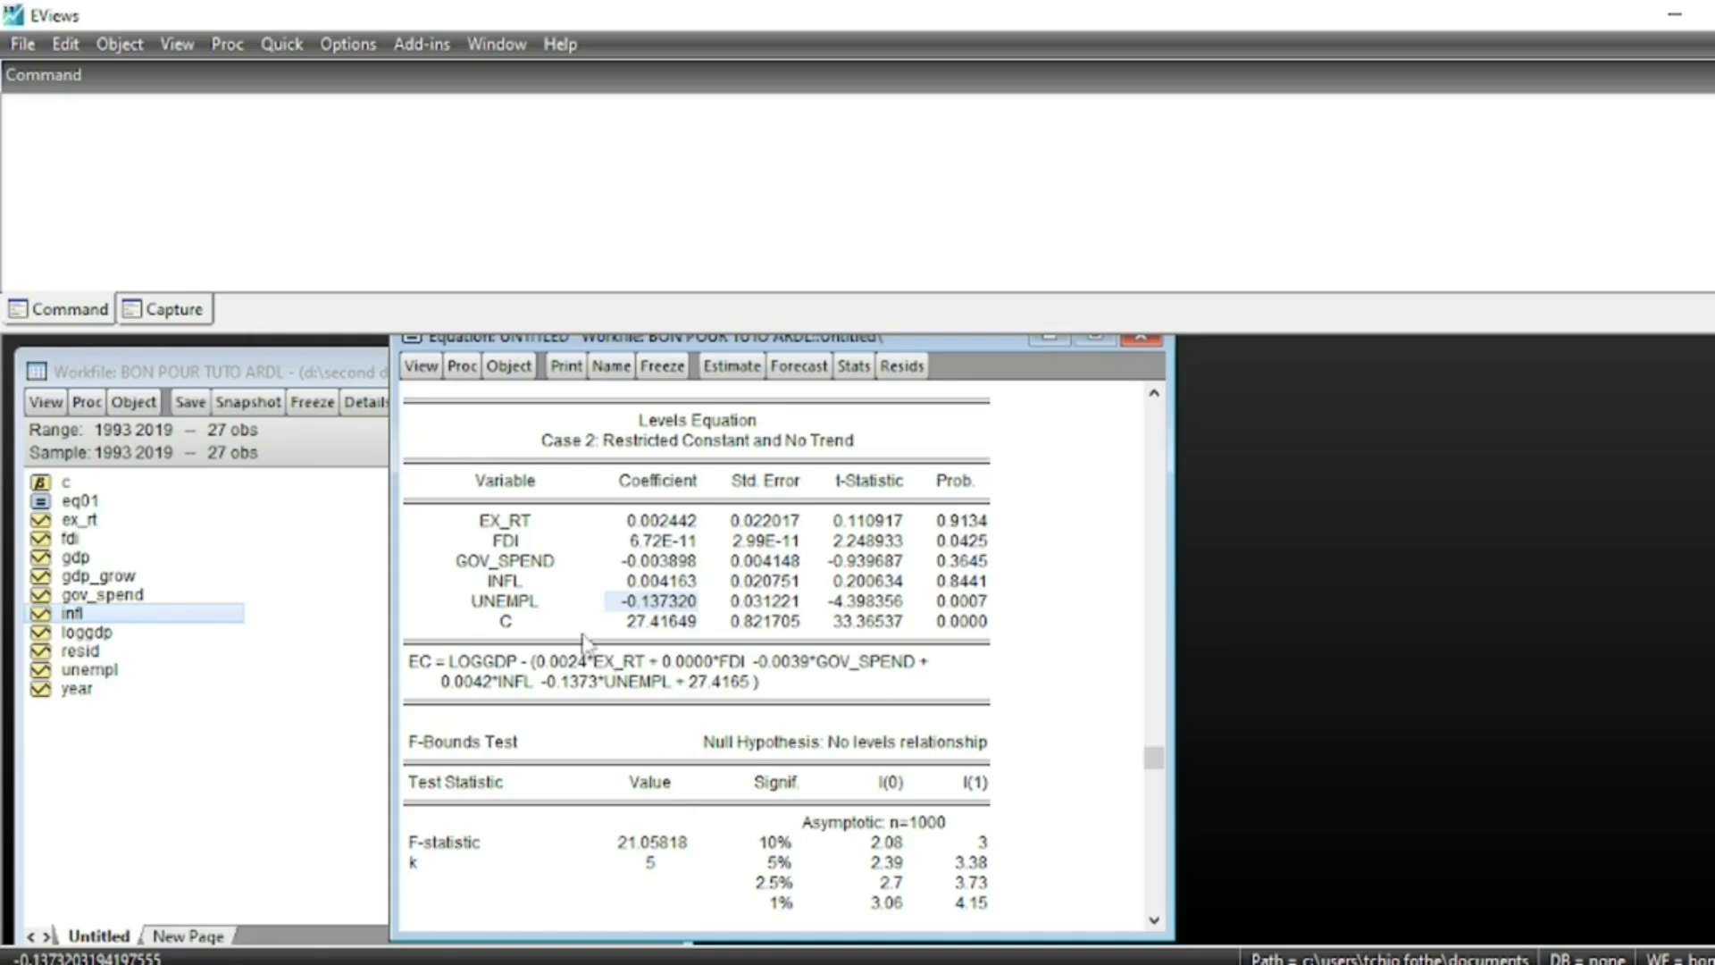
Look through the long-run output again and highlight the F-Bounds Test table.
{"action": "scroll", "coordinate": [588, 641], "scroll_direction": "up", "scroll_amount": 1}
{"action": "scroll", "coordinate": [603, 580], "scroll_direction": "up", "scroll_amount": 3}
{"action": "scroll", "coordinate": [607, 589], "scroll_direction": "down", "scroll_amount": 2}
{"action": "scroll", "coordinate": [991, 781], "scroll_direction": "down", "scroll_amount": 4}
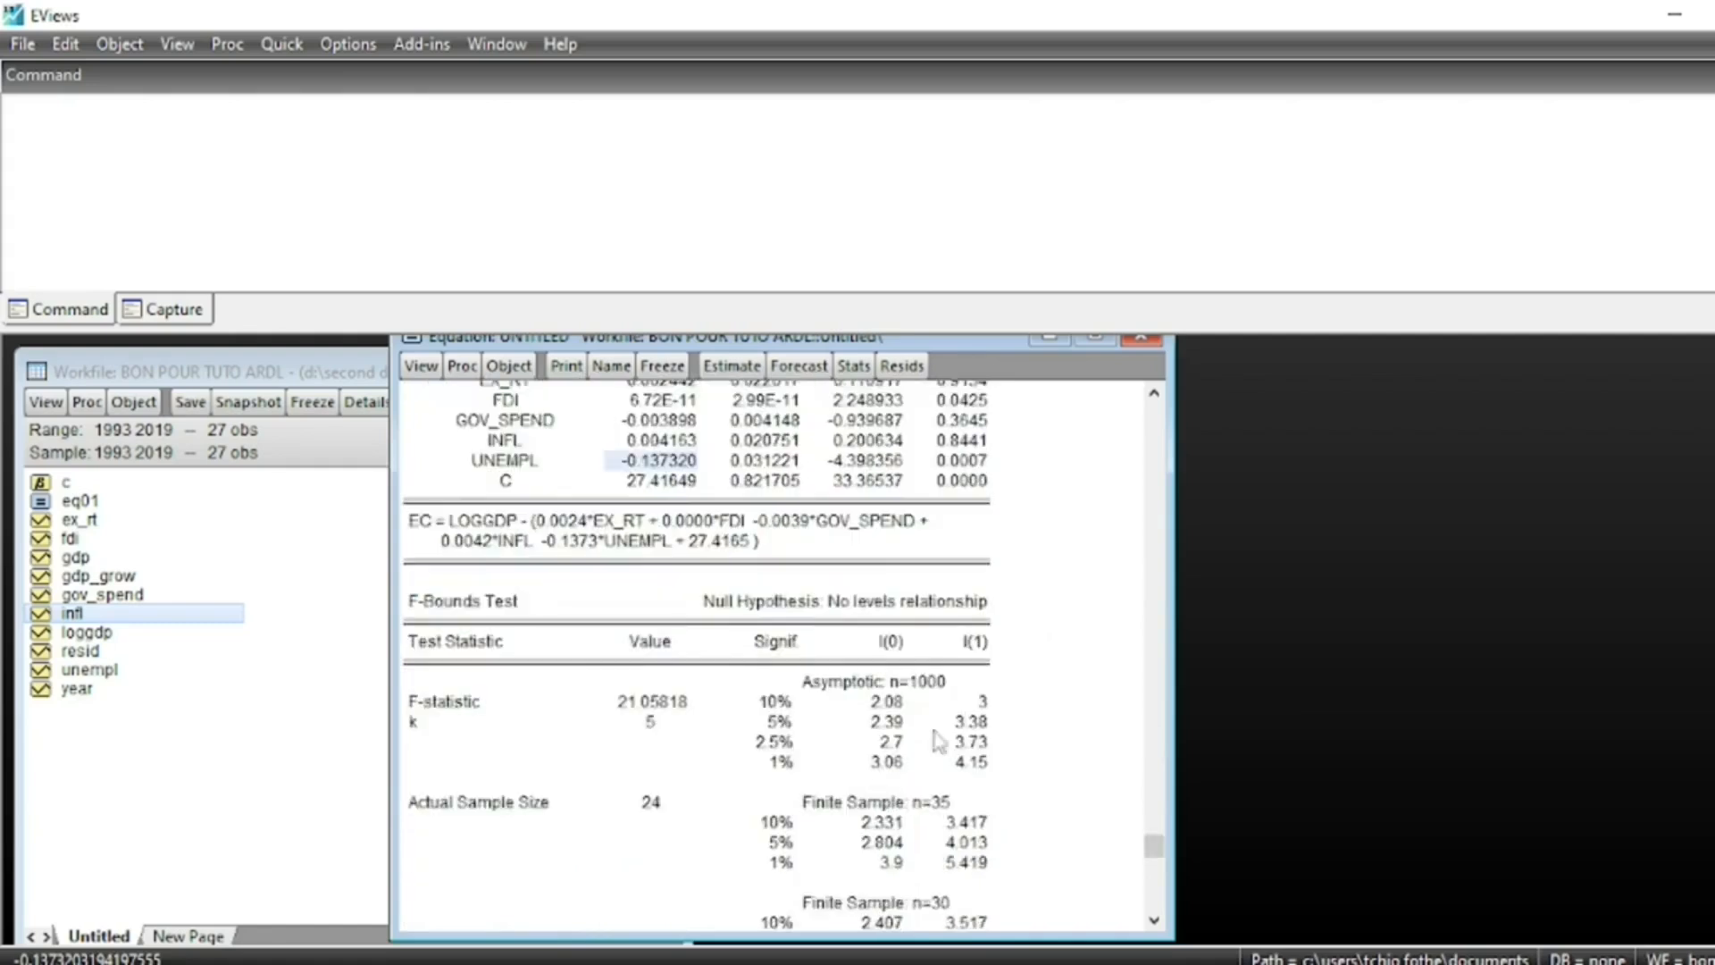
{"action": "left_click_drag", "start_coordinate": [461, 613], "coordinate": [920, 822]}
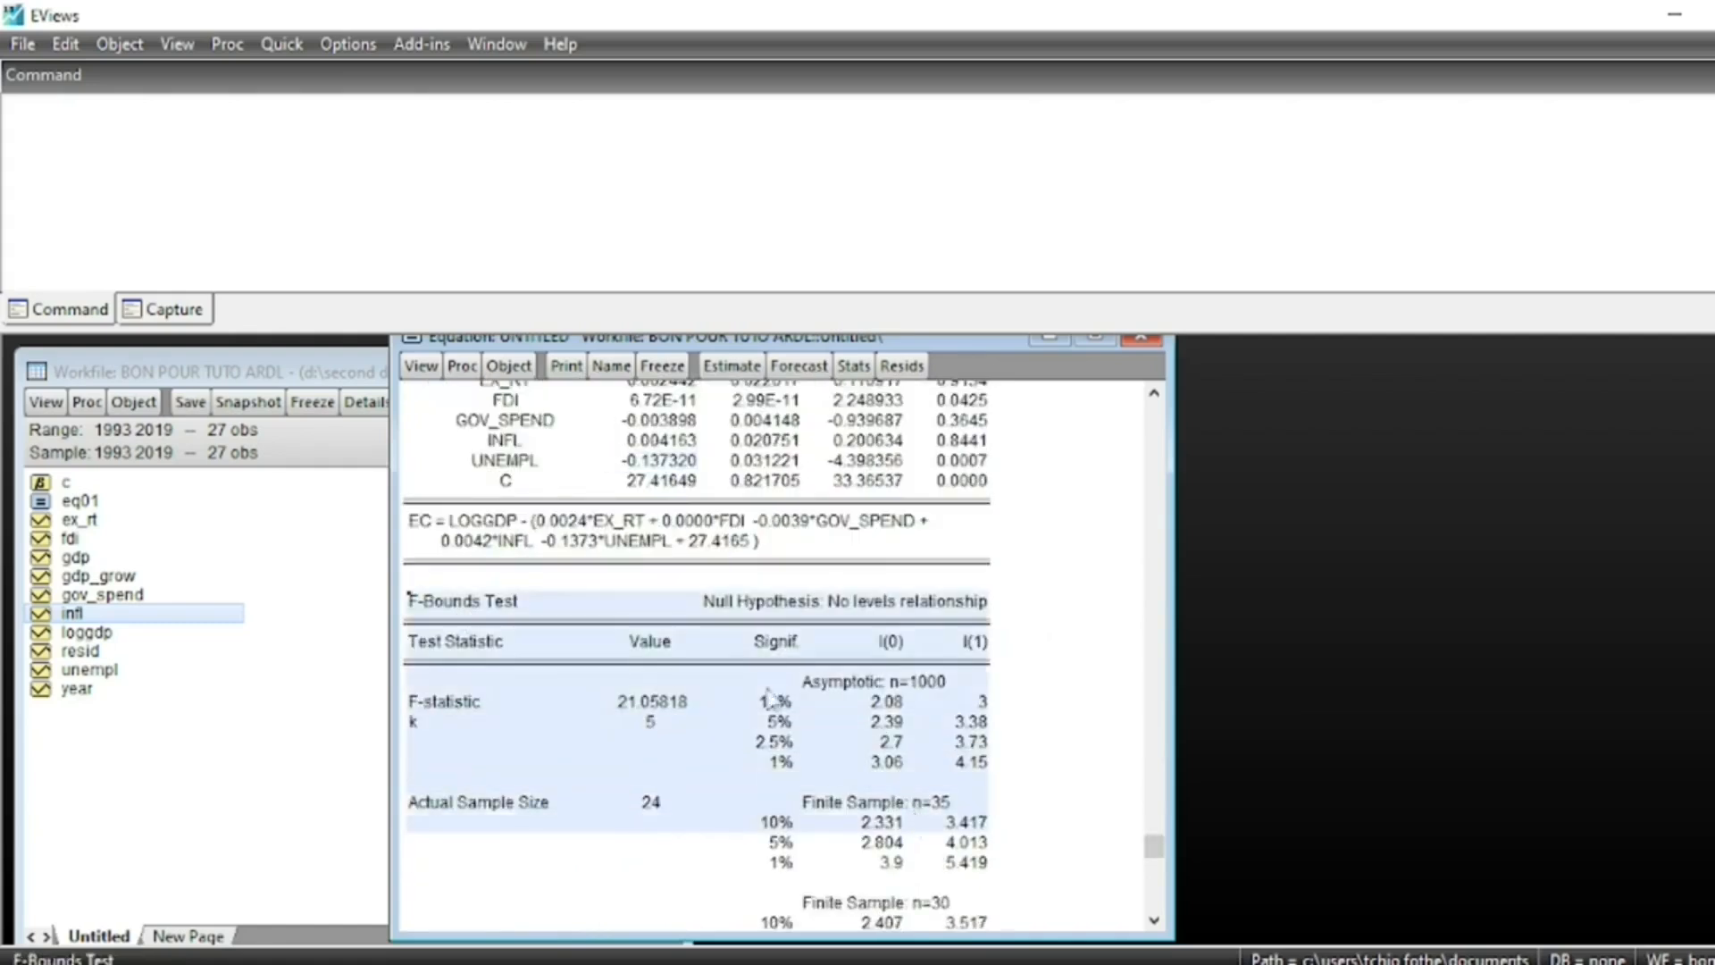
Show the equation's Error Correction Form, and examine the CointEq(-1) term and the other short-run coefficients.
{"action": "left_click", "coordinate": [422, 367]}
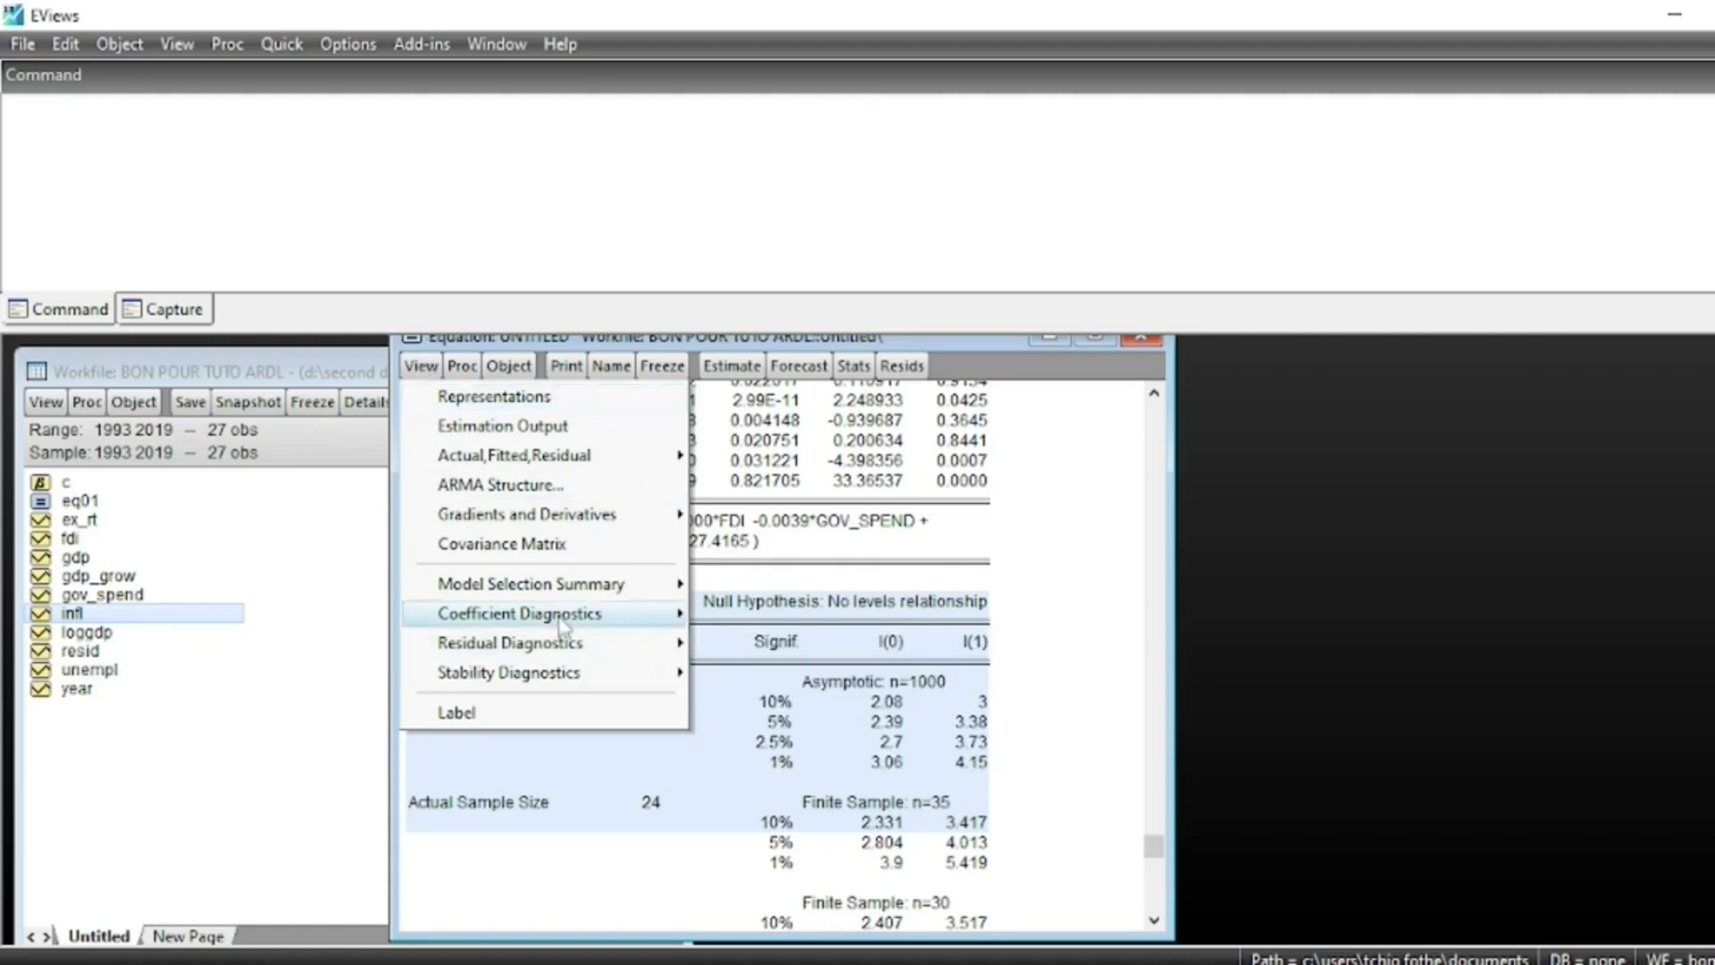
{"action": "mouse_move", "coordinate": [560, 623]}
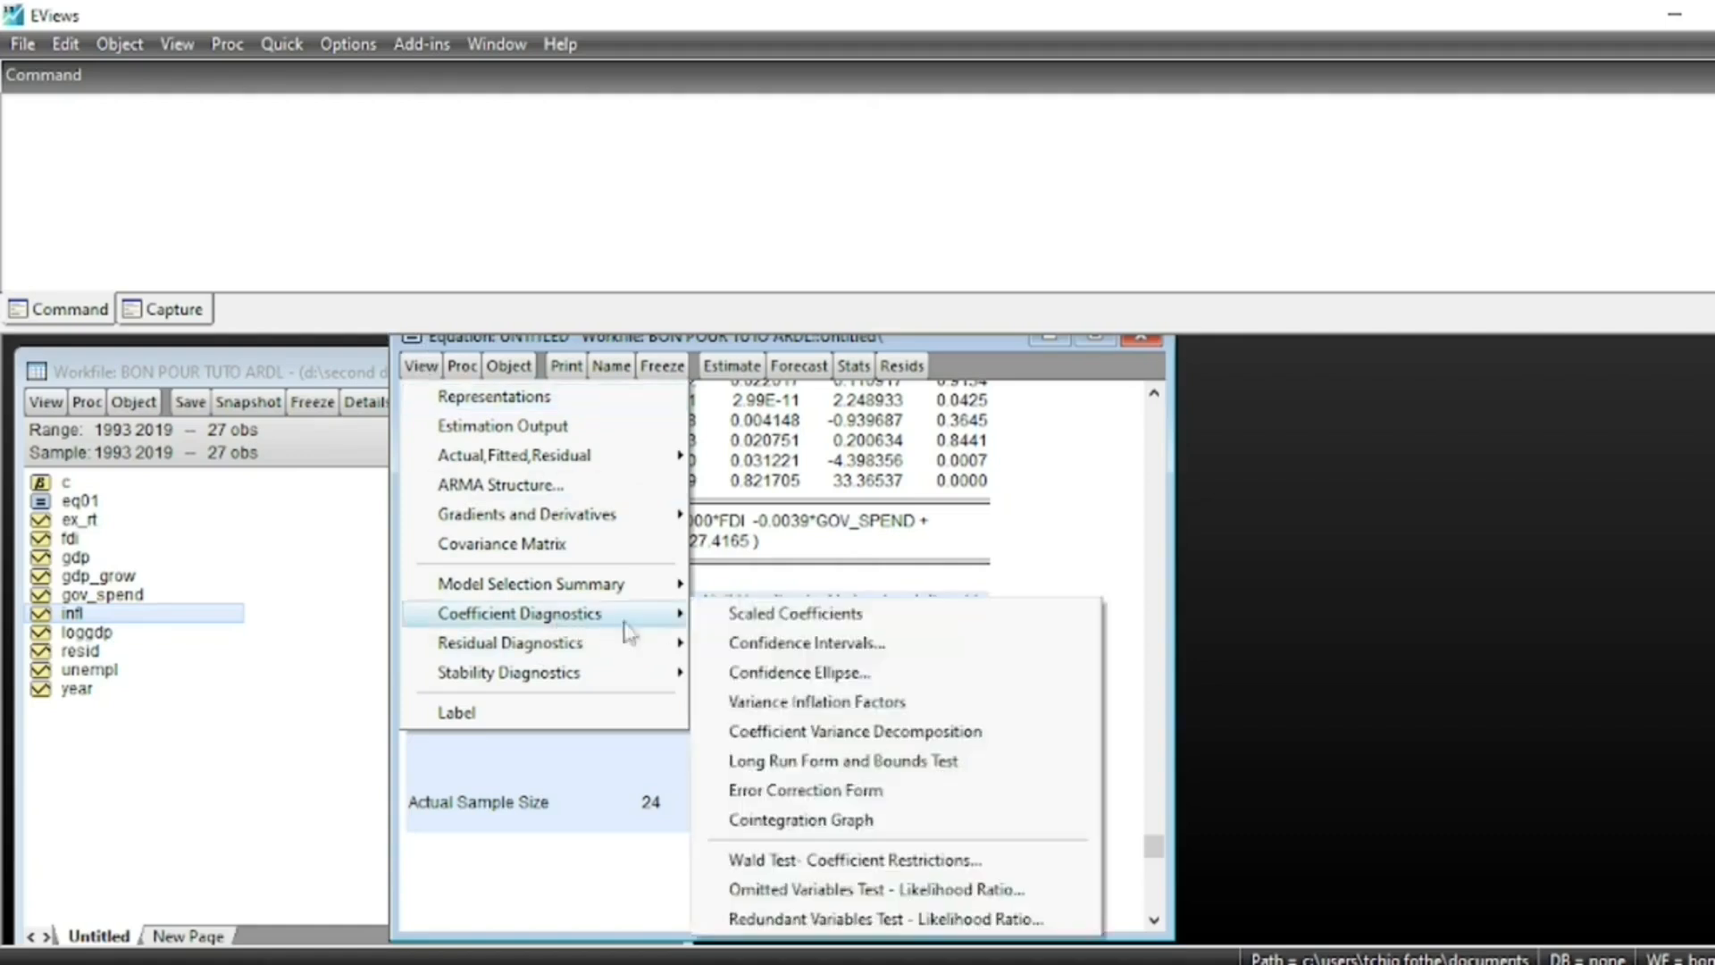
{"action": "left_click", "coordinate": [822, 799]}
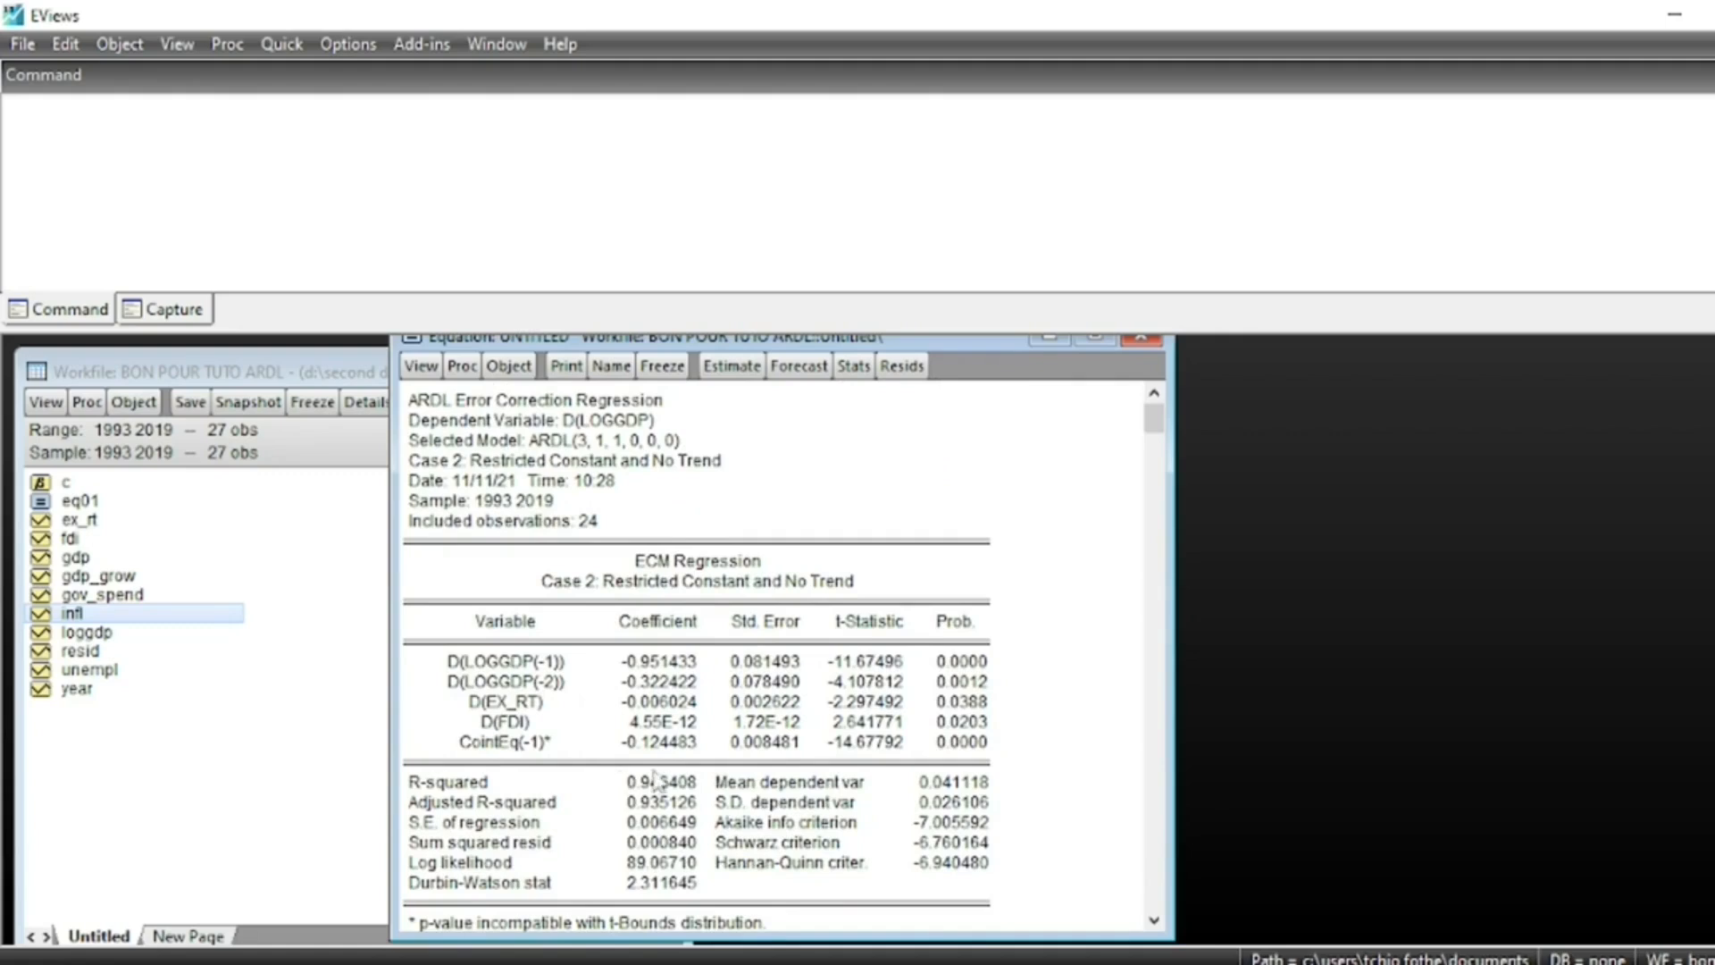
{"action": "left_click", "coordinate": [631, 745]}
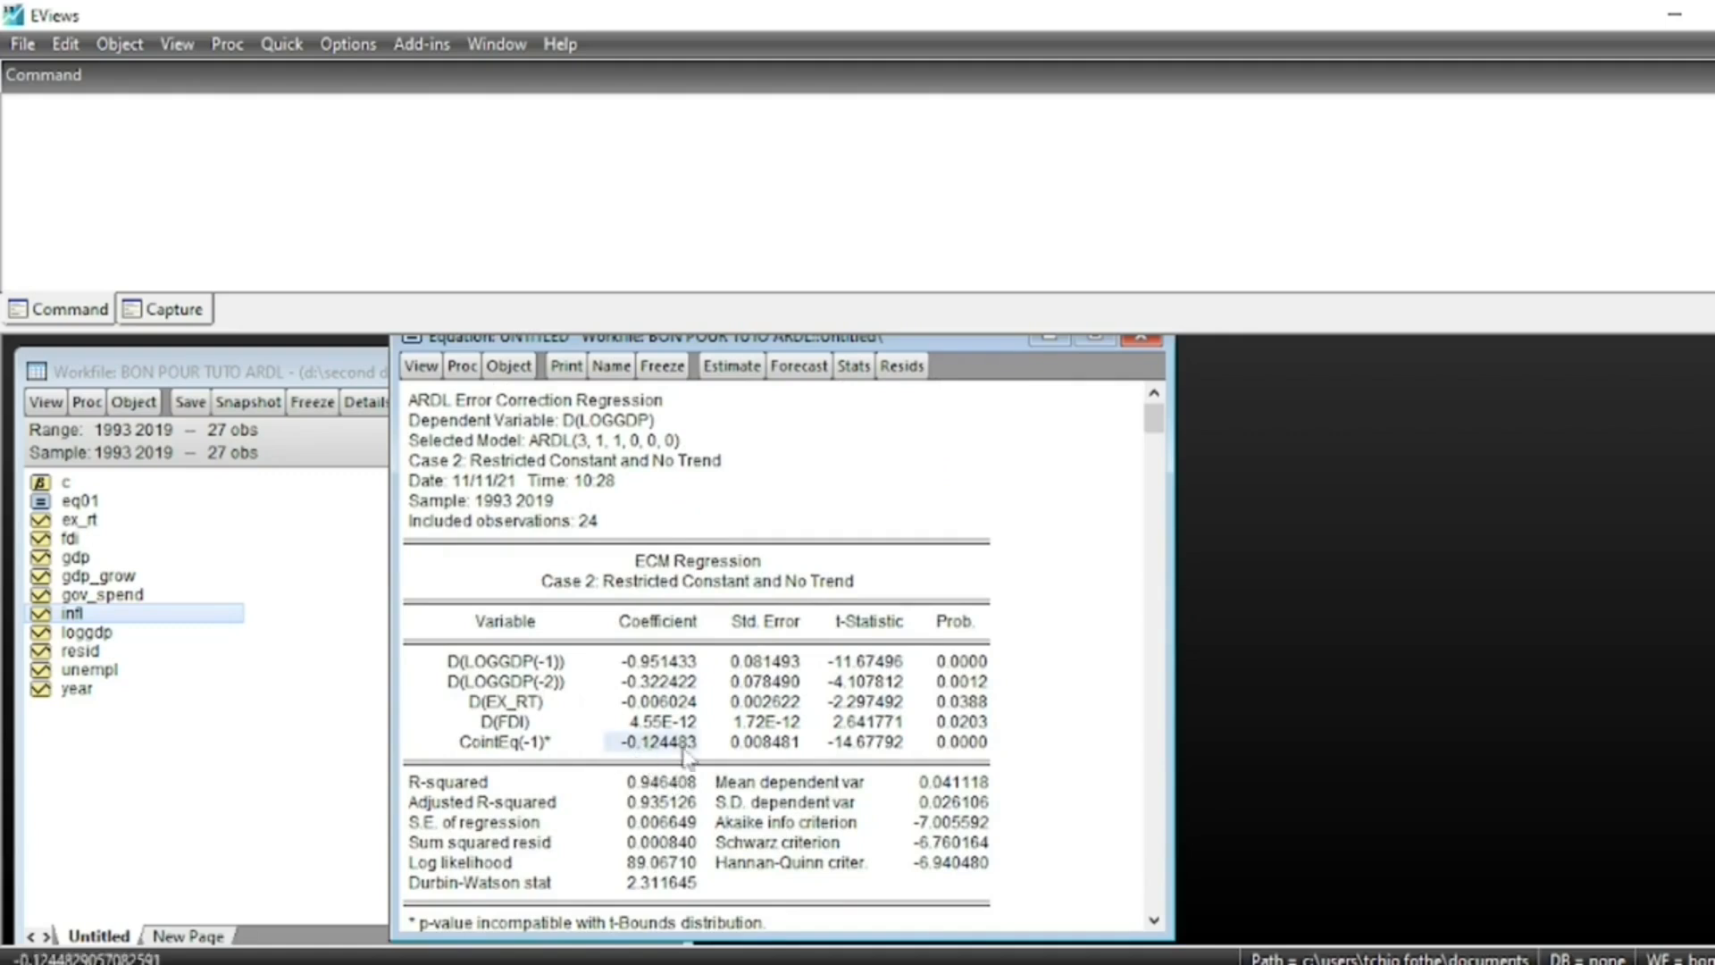
{"action": "scroll", "coordinate": [703, 770], "scroll_direction": "down", "scroll_amount": 1}
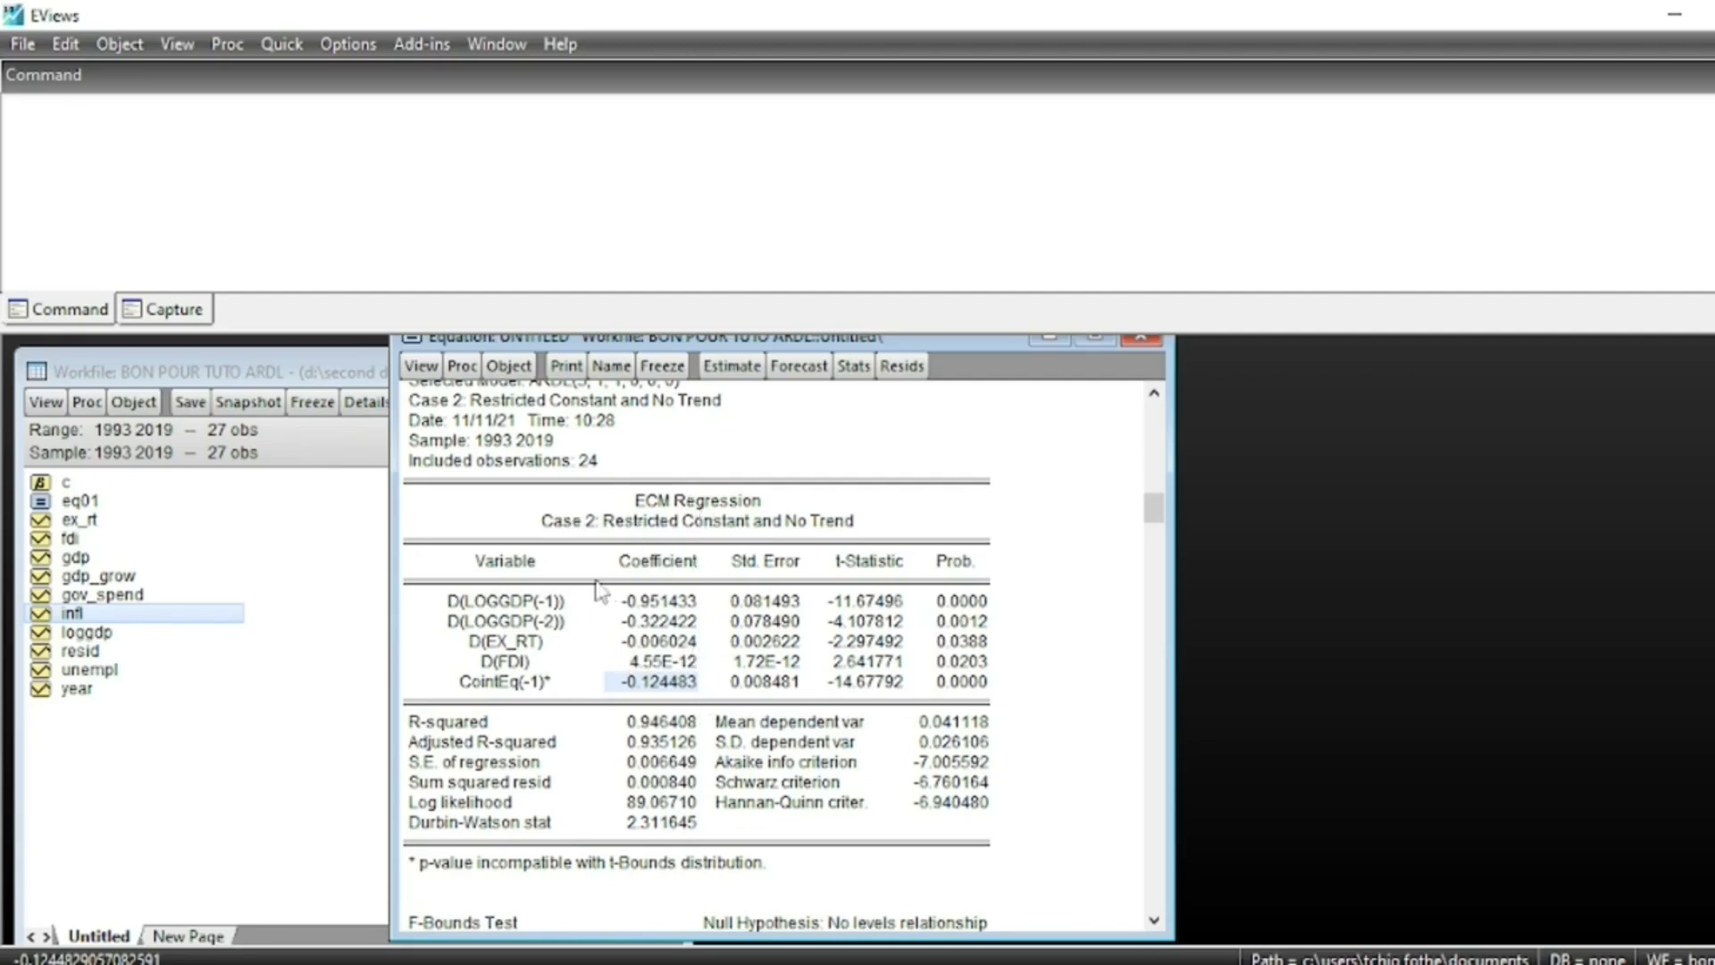
{"action": "left_click_drag", "start_coordinate": [625, 600], "coordinate": [657, 701]}
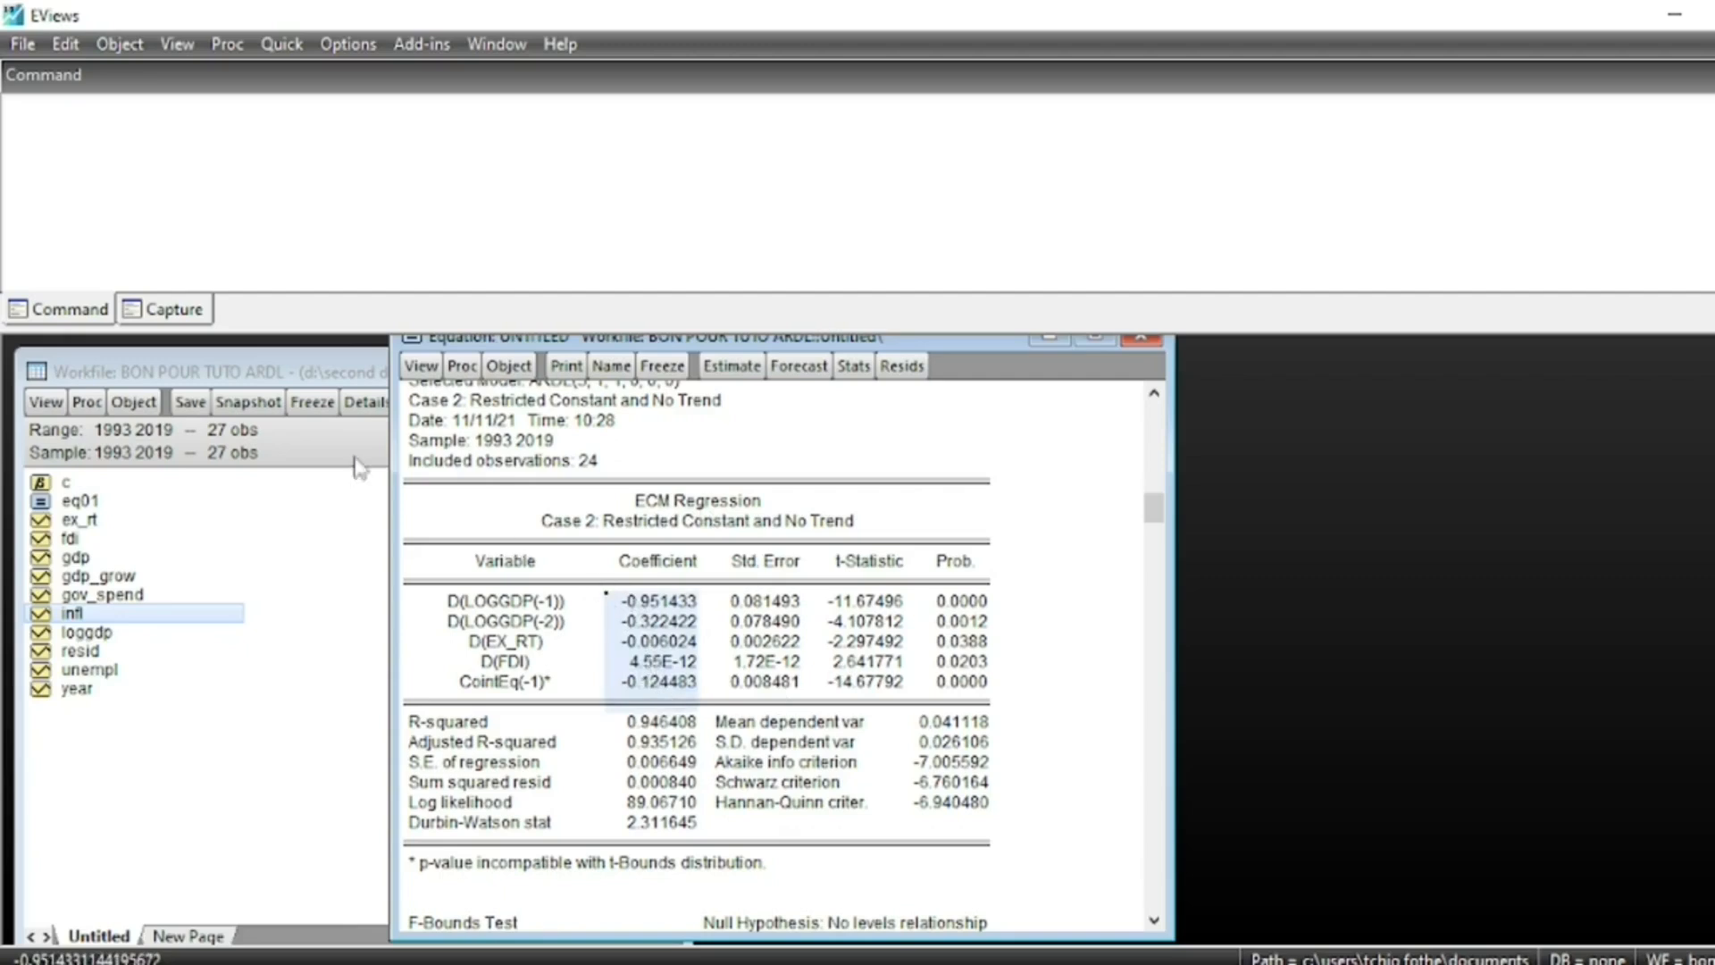
Run the histogram normality test on the equation's residuals.
{"action": "left_click", "coordinate": [421, 366]}
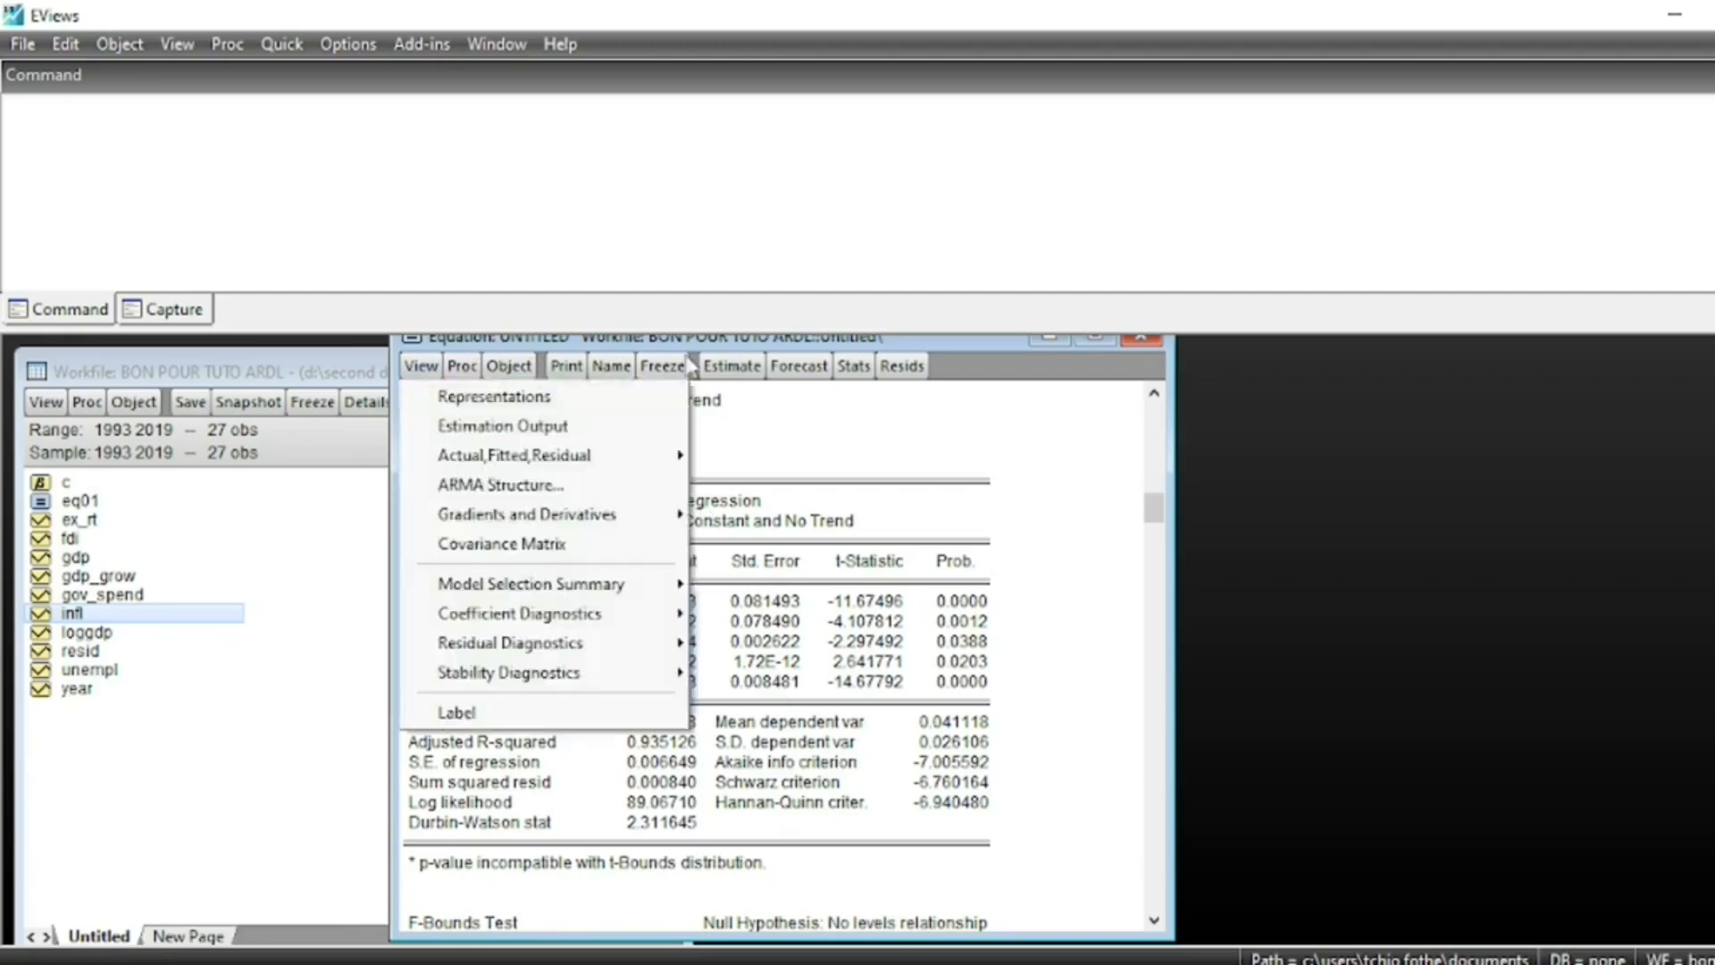
{"action": "left_click", "coordinate": [982, 346]}
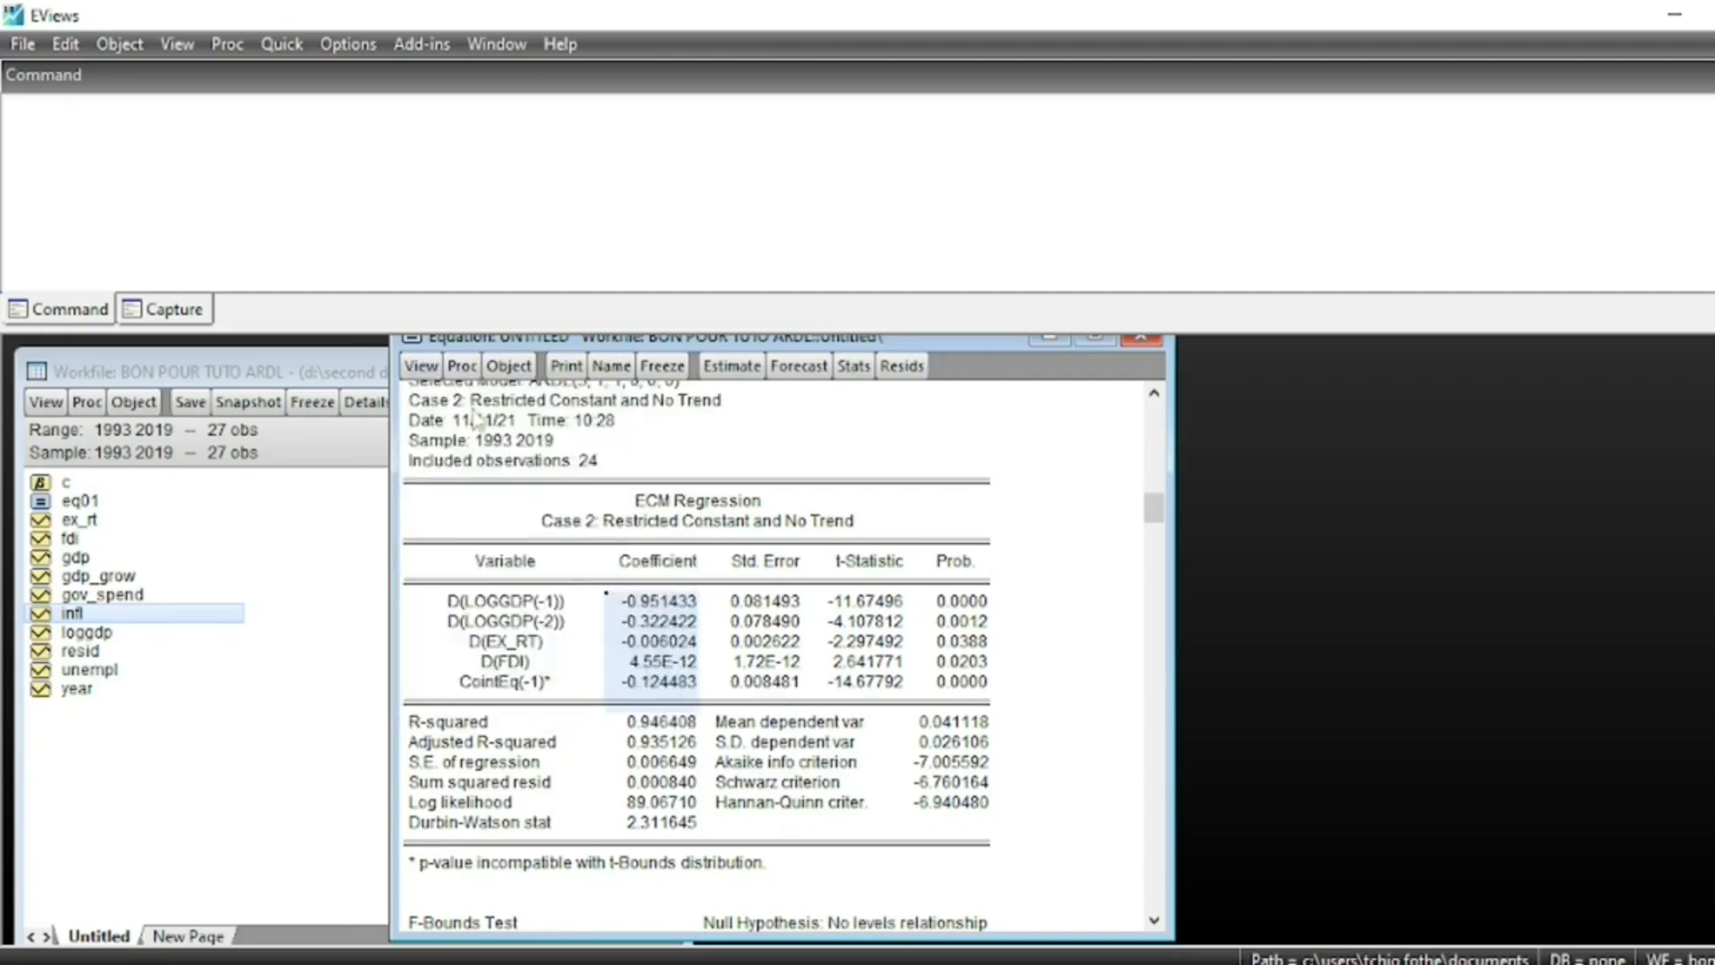
{"action": "left_click", "coordinate": [420, 368]}
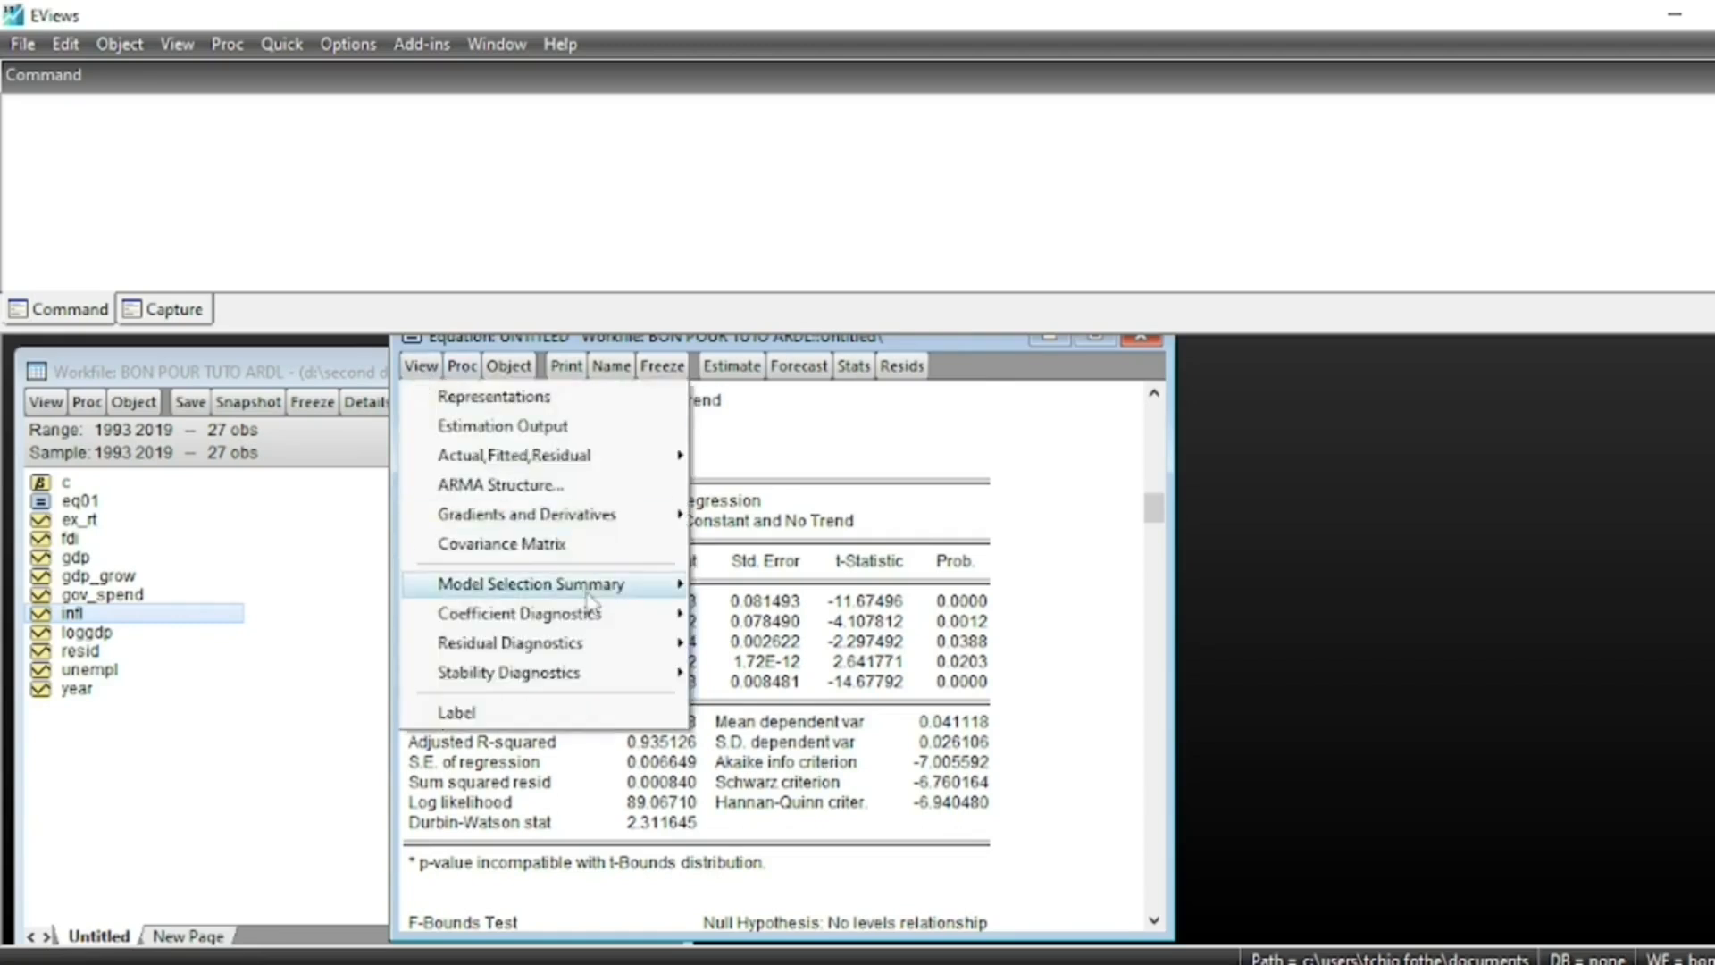
{"action": "mouse_move", "coordinate": [625, 643]}
{"action": "left_click", "coordinate": [807, 704]}
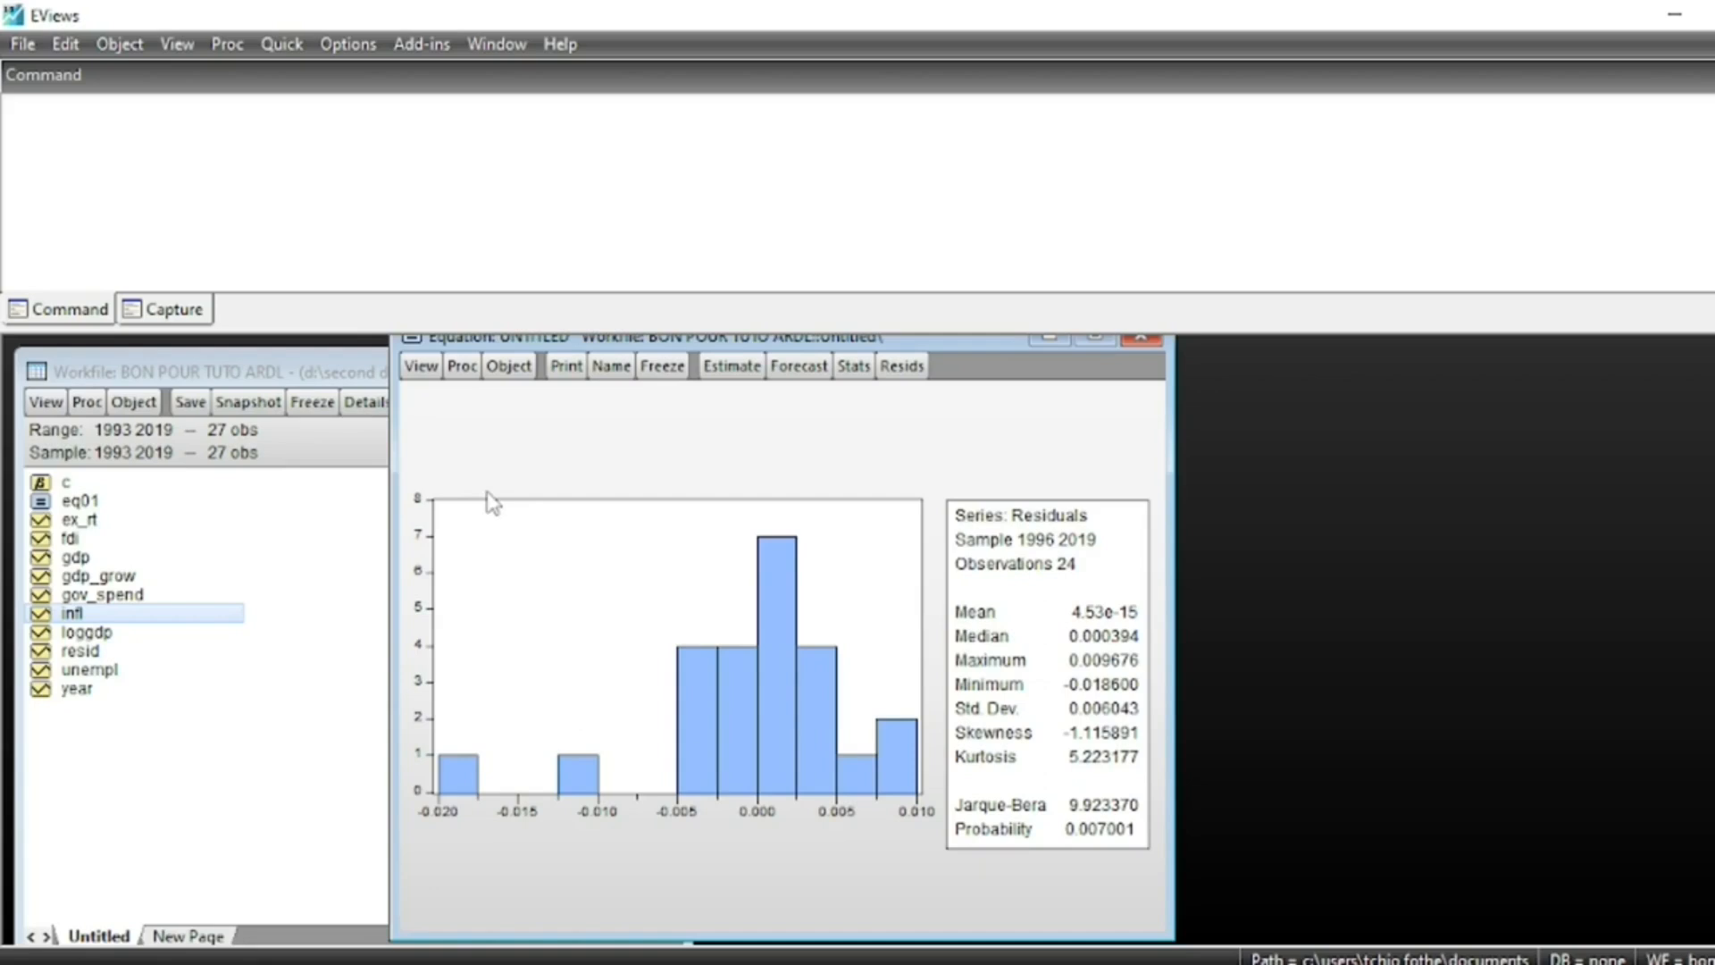
Return to the ARDL equation's estimation output.
{"action": "left_click", "coordinate": [731, 366]}
{"action": "left_click", "coordinate": [885, 512]}
{"action": "key", "text": "Return"}
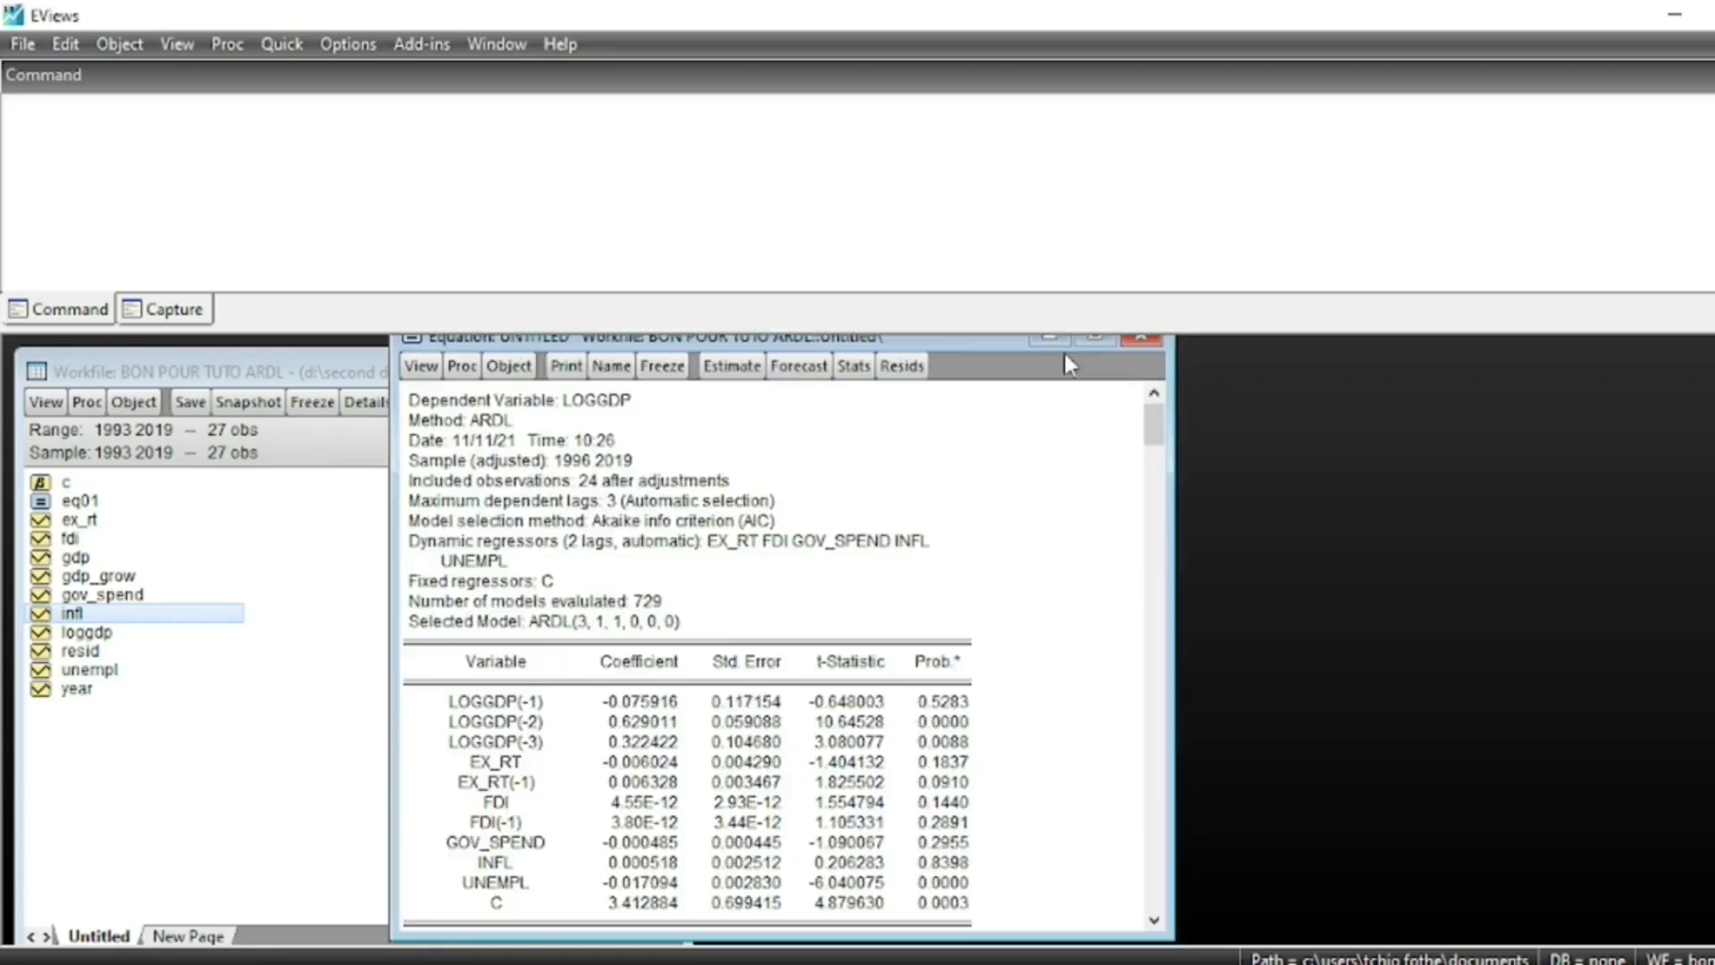